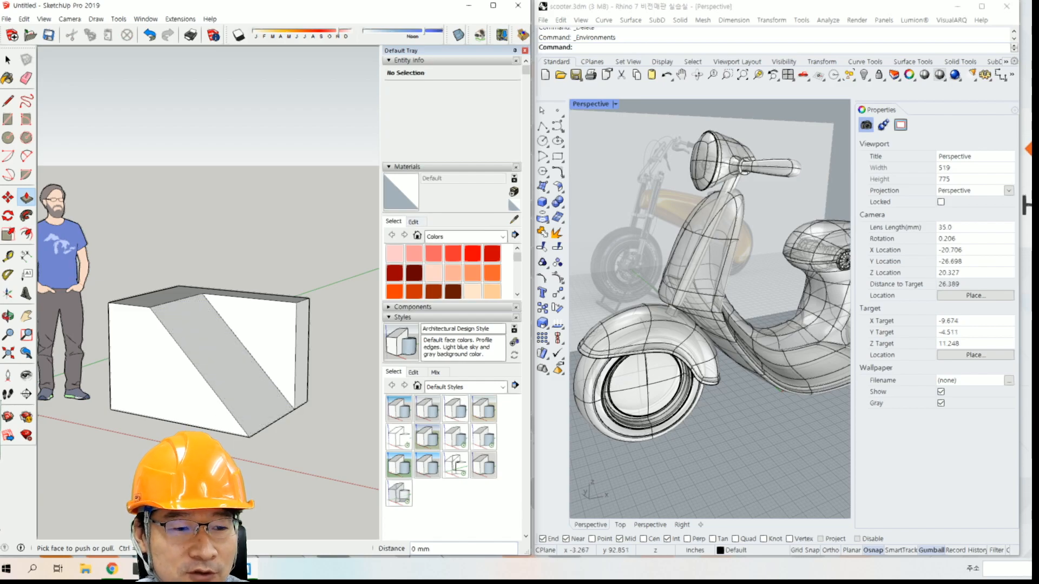
Switch to Chrome with the 3D concept modeling CAD comparison sheet and move its window so SketchUp stays partly visible.
left_click(110, 572)
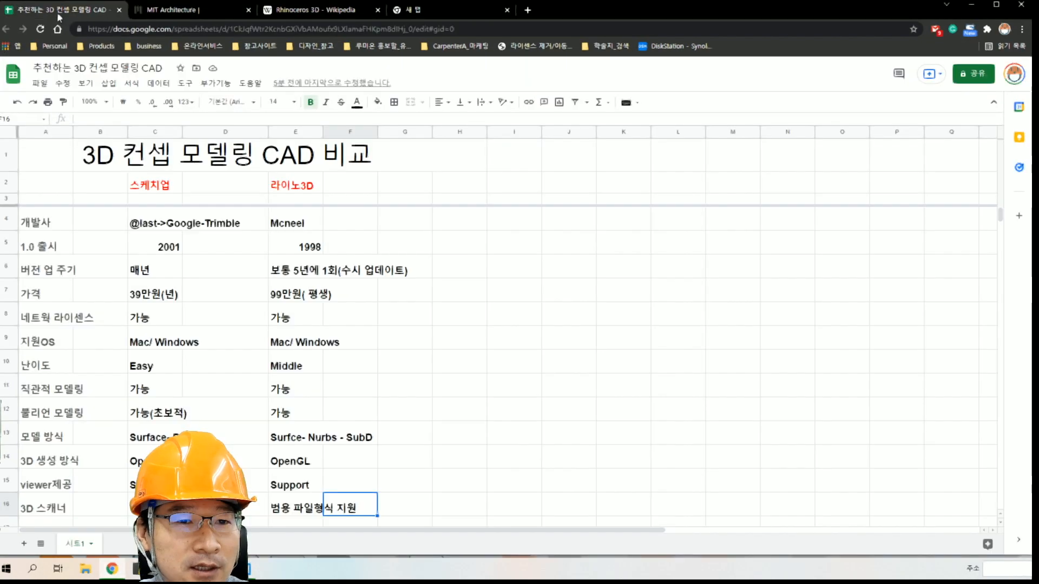
left_click(63, 9)
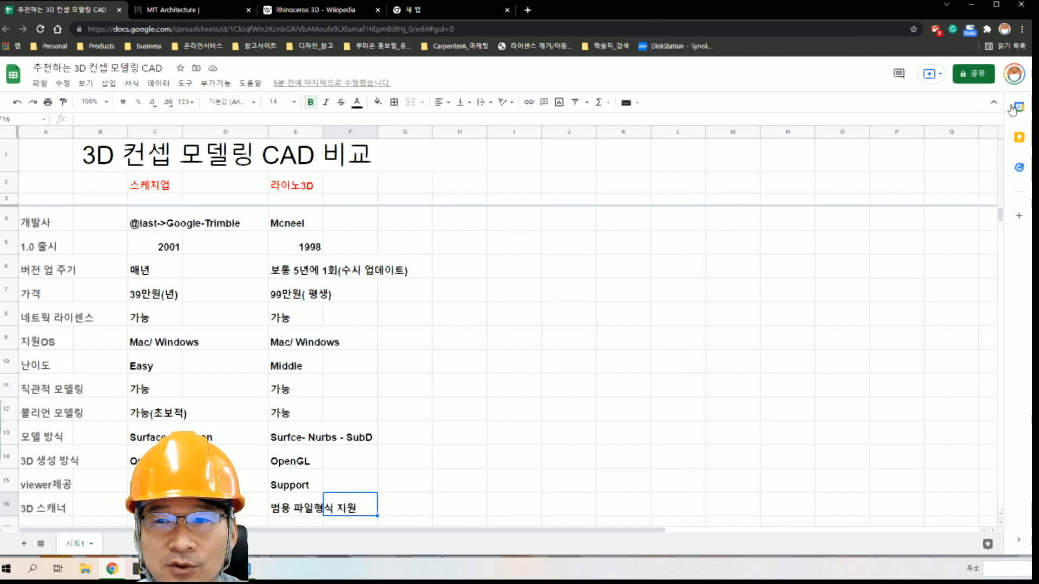
left_click_drag(1033, 216, 850, 217)
left_click_drag(608, 8, 857, 13)
left_click(318, 255)
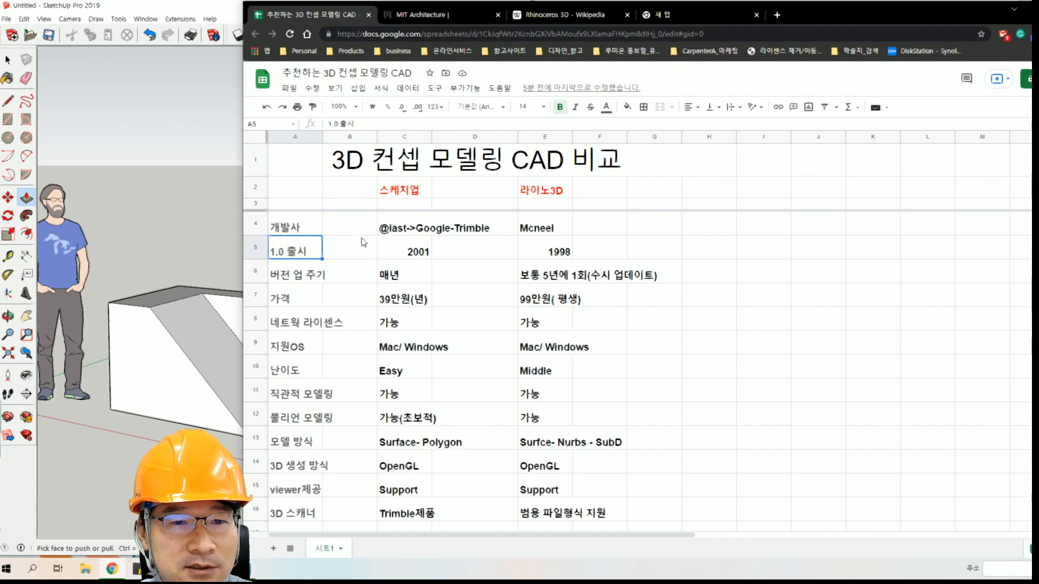
Examine the developer and 1.0 release rows of the sheet, comparing the SketchUp and Rhino 3D entries.
left_click(392, 230)
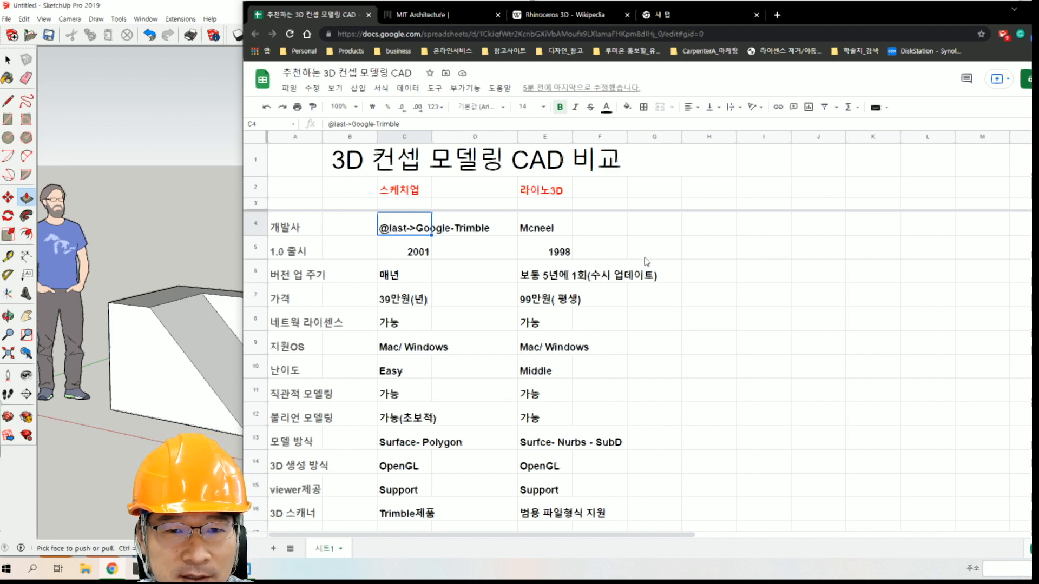
left_click(719, 254)
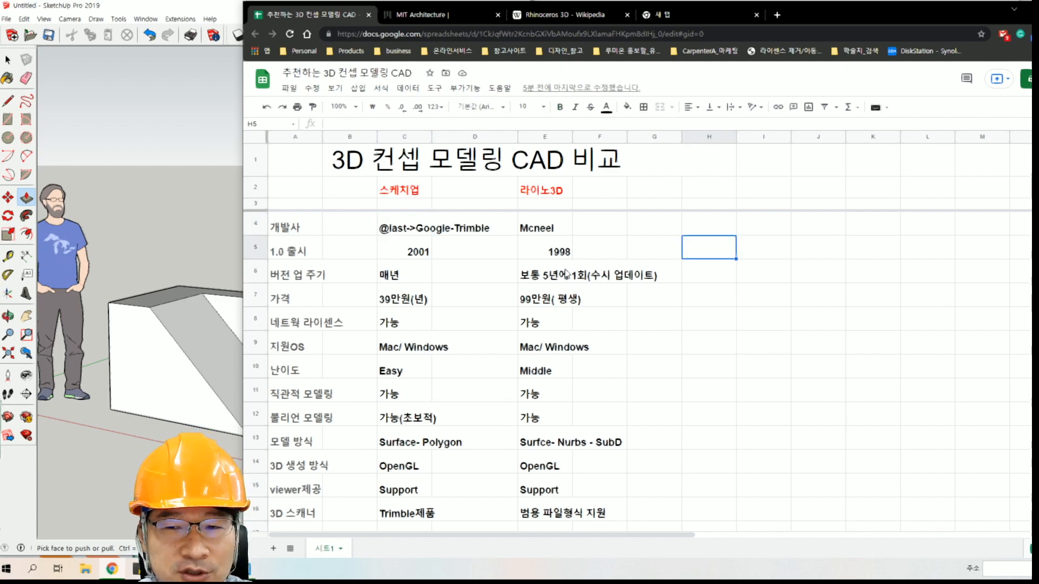
key("Left")
key("Left")
key("Left")
key("Left")
key("Left")
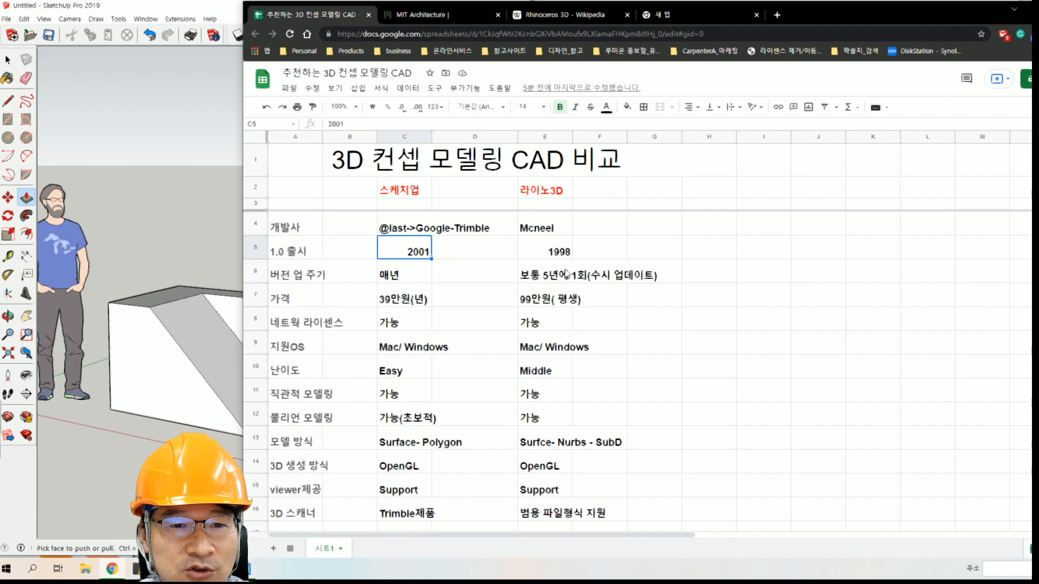
key("Left")
key("Left")
key("Right")
key("Right")
key("Right")
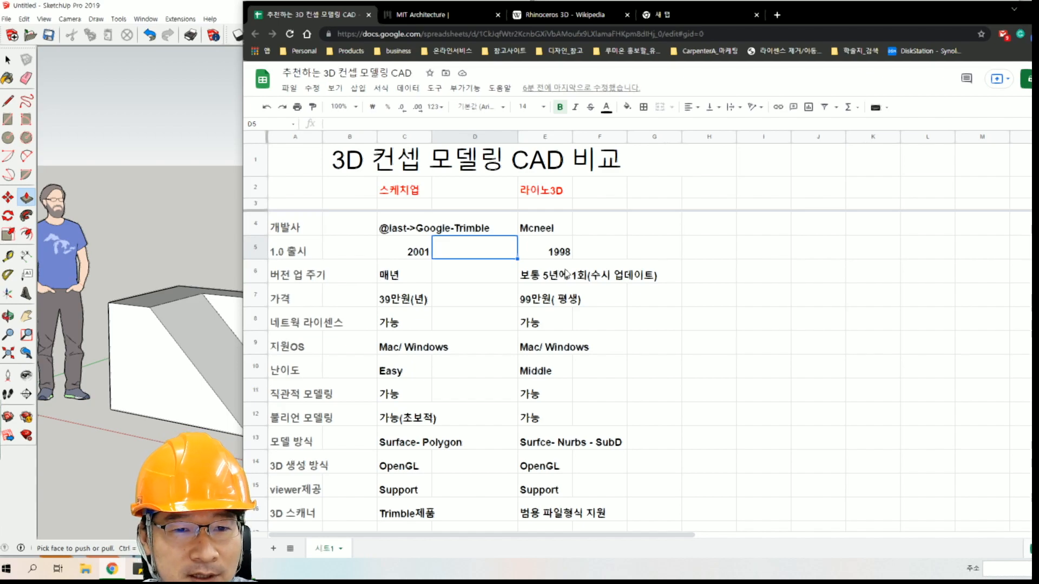
key("Right")
key("Right")
key("Left")
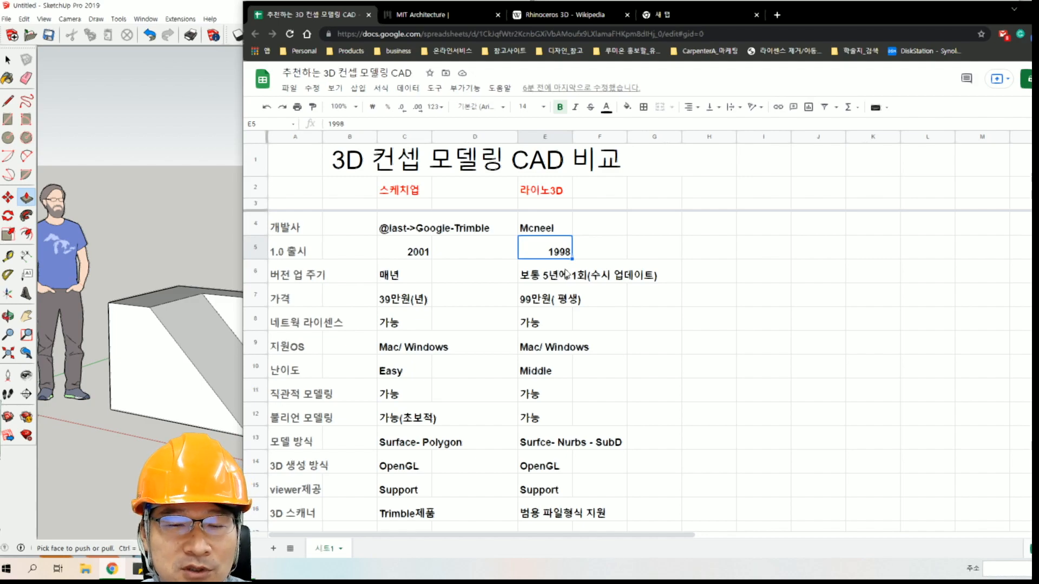
key("Left")
key("Left")
key("Left")
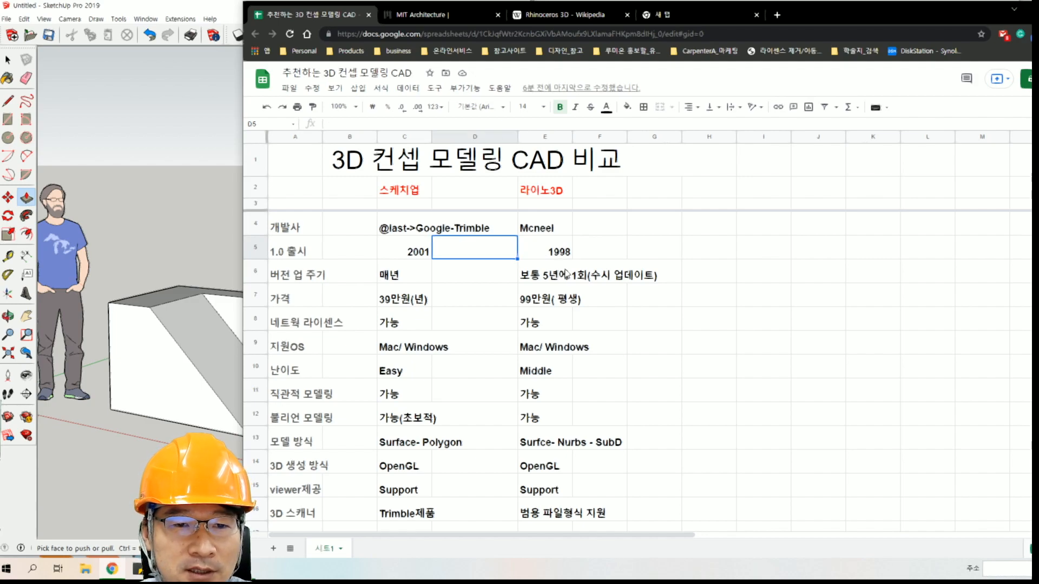
key("Right")
key("Right")
key("Right")
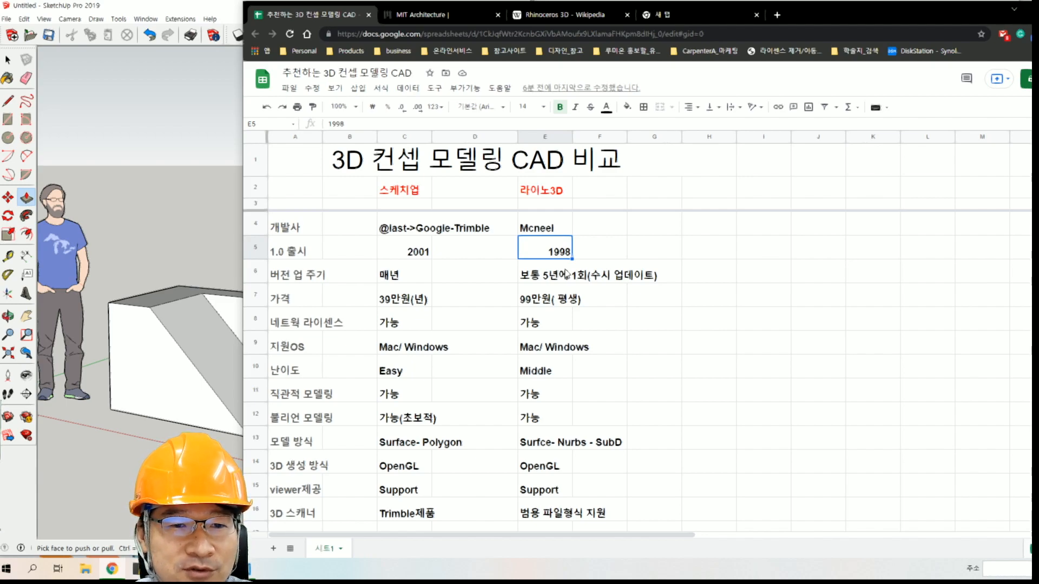
key("Left")
key("Left")
key("Left")
key("Right")
key("Left")
key("Left")
key("Right")
key("Right")
key("Right")
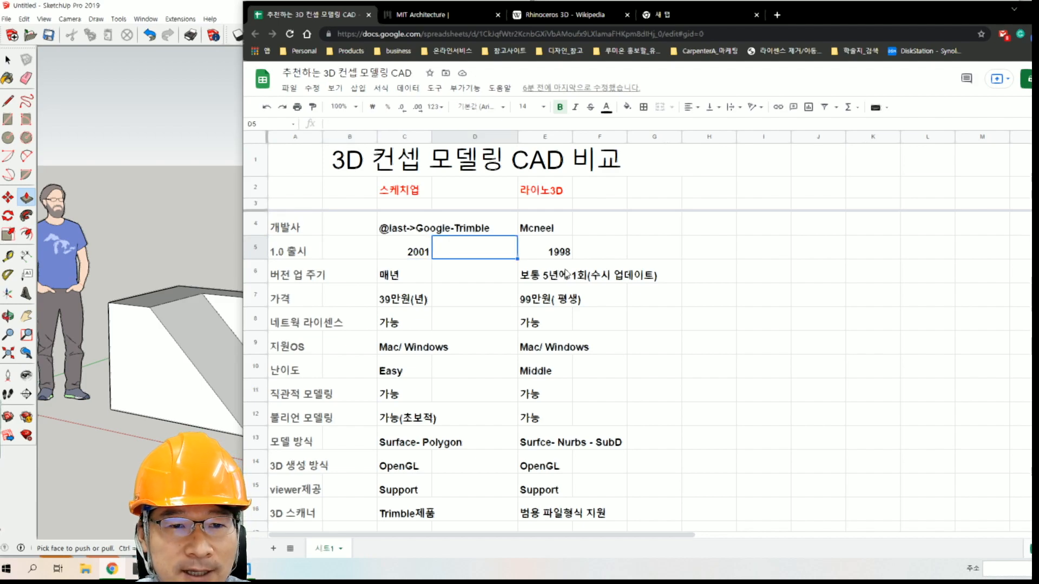
key("Left")
key("Left")
key("Down")
key("Right")
key("Up")
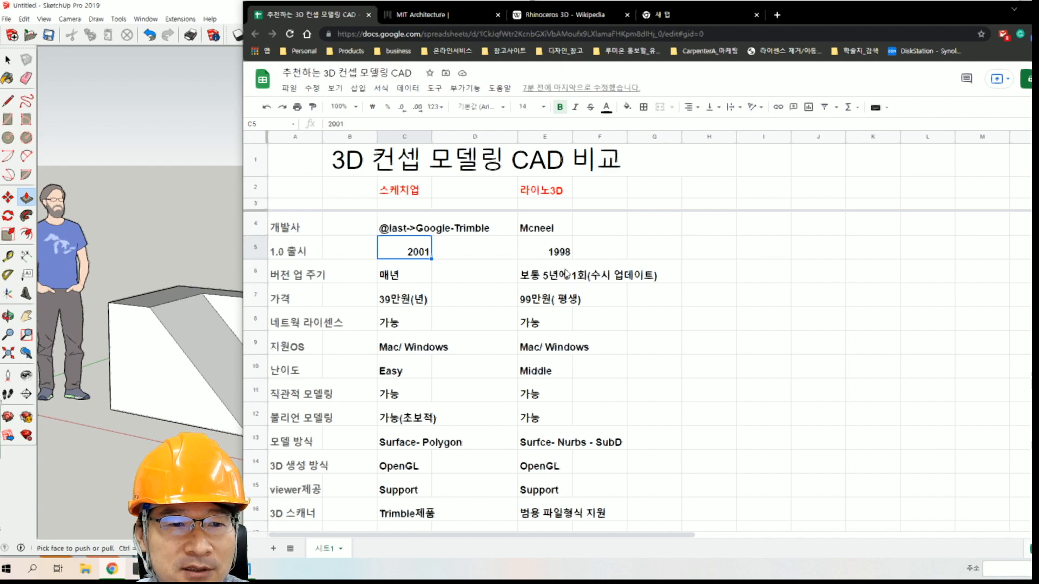
Examine the version upgrade cycle row, comparing the SketchUp and Rhino 3D entries.
key("Down")
key("Left")
key("Left")
key("Right")
key("Right")
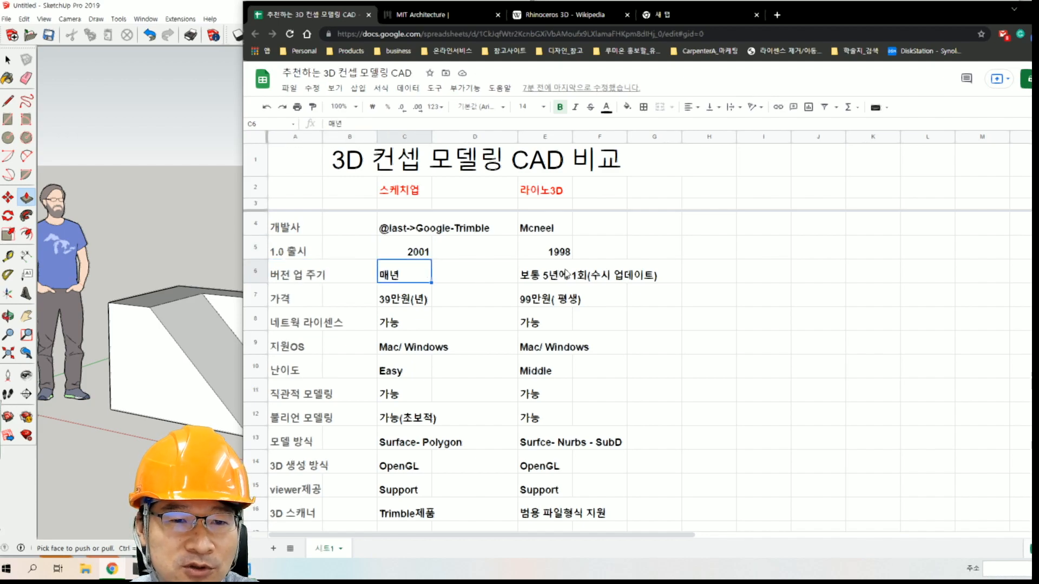
key("Right")
key("Right")
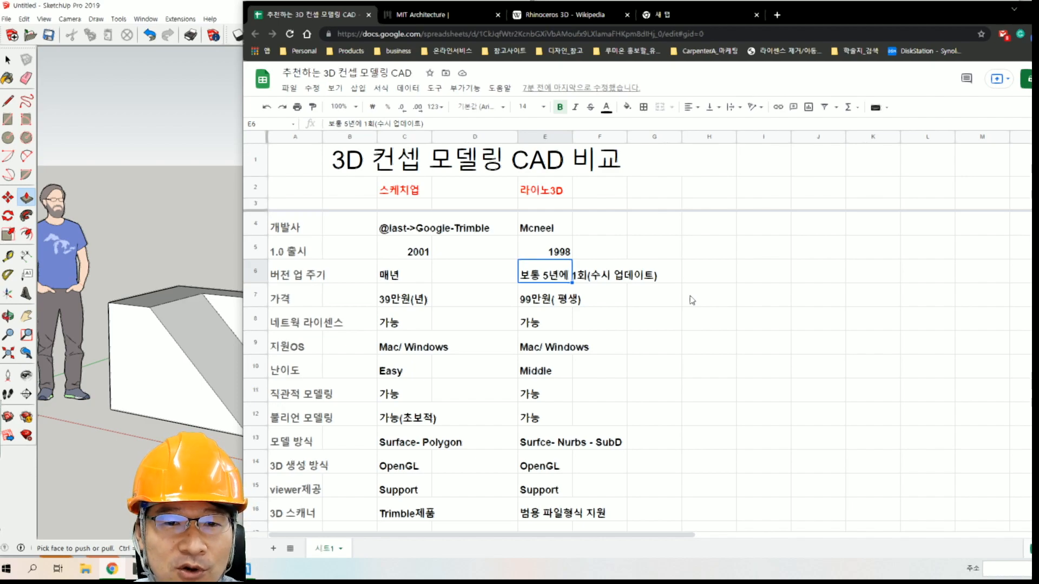
key("Left")
key("Left")
key("Right")
key("Right")
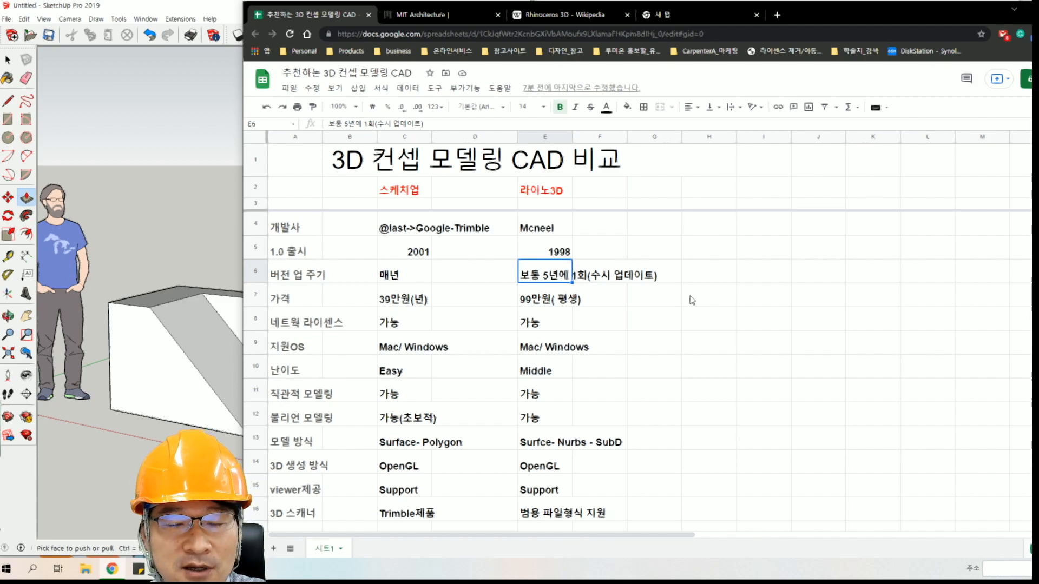
Examine the price row, comparing the licence cost of SketchUp with that of Rhino 3D.
key("Down")
key("Left")
key("Left")
key("Left")
key("Left")
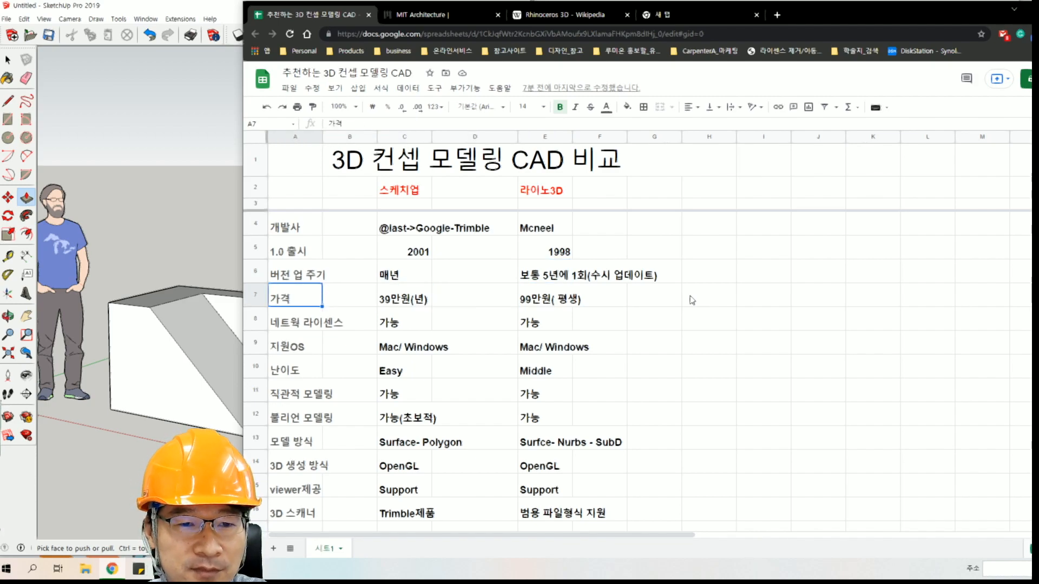
key("Right")
key("Right")
key("Right")
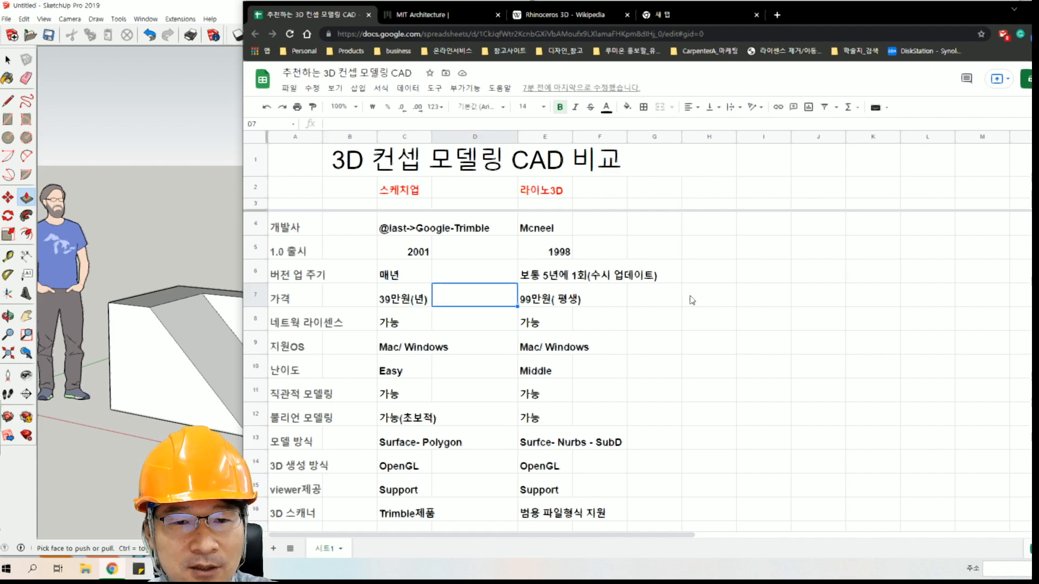
key("Left")
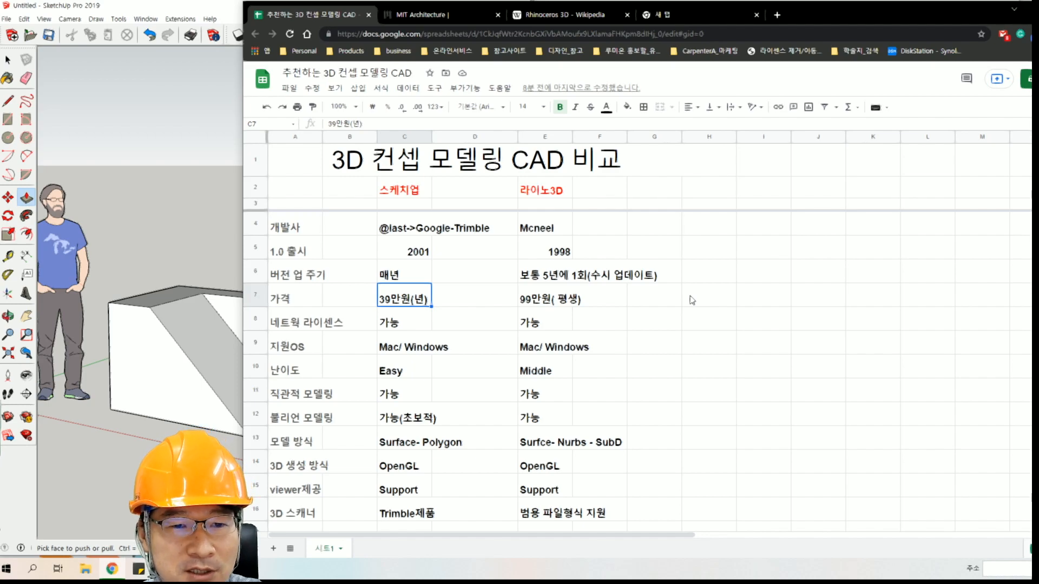
key("Right")
key("Right")
key("Right")
key("Left")
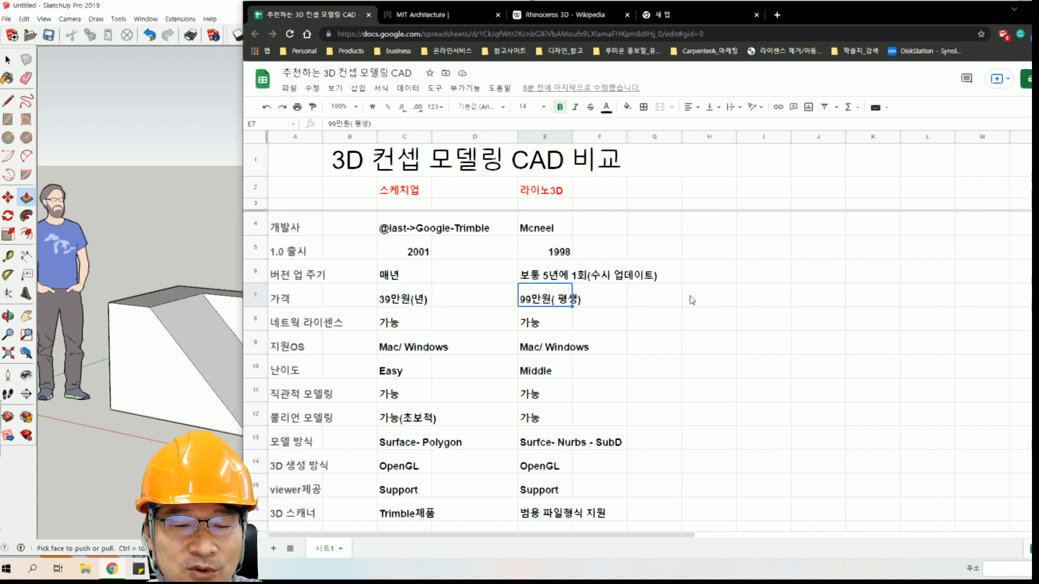
key("Left")
key("Left")
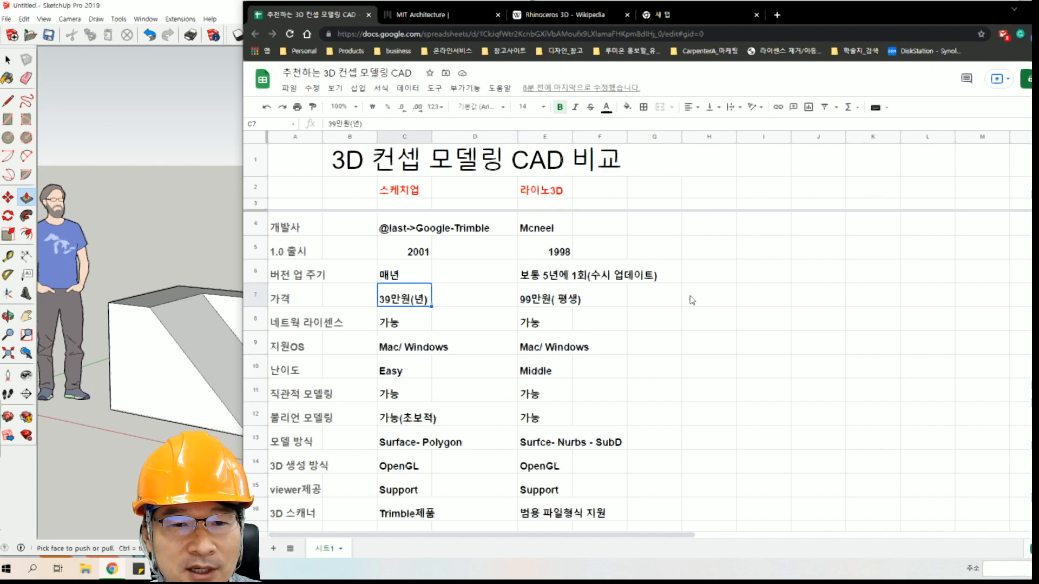
key("Right")
key("Right")
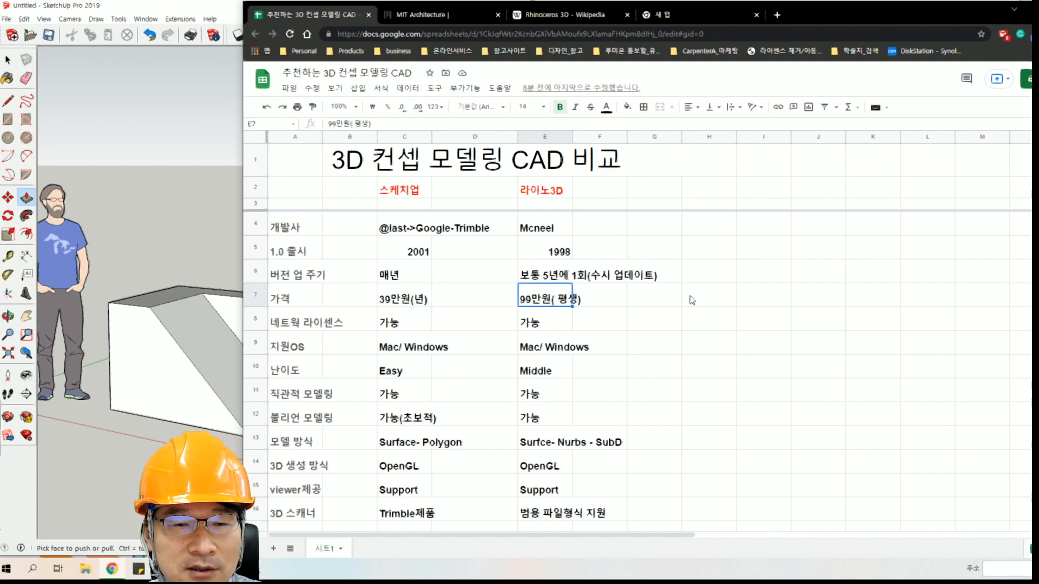
key("Left")
key("Left")
key("Right")
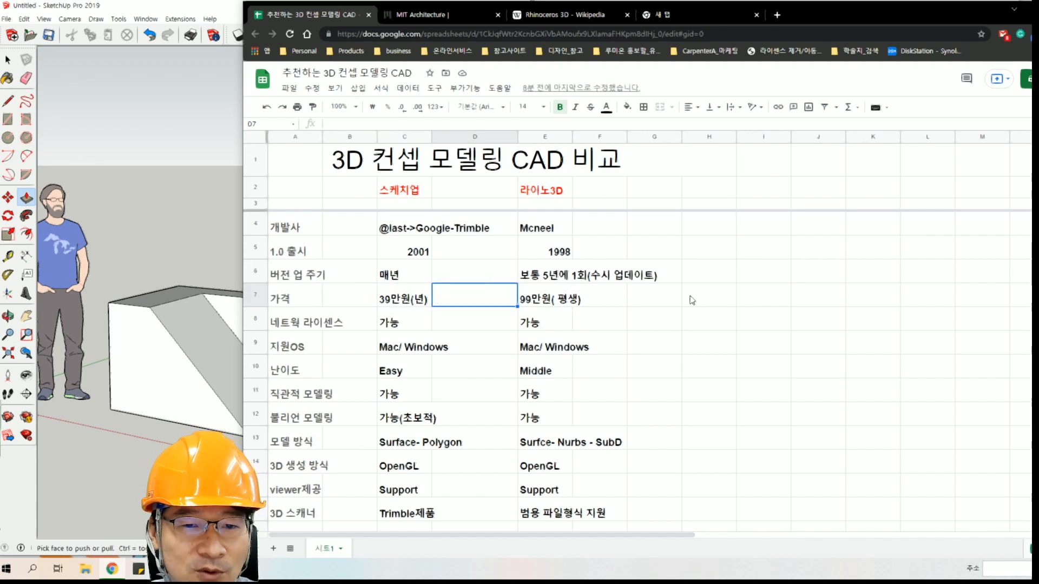
key("Right")
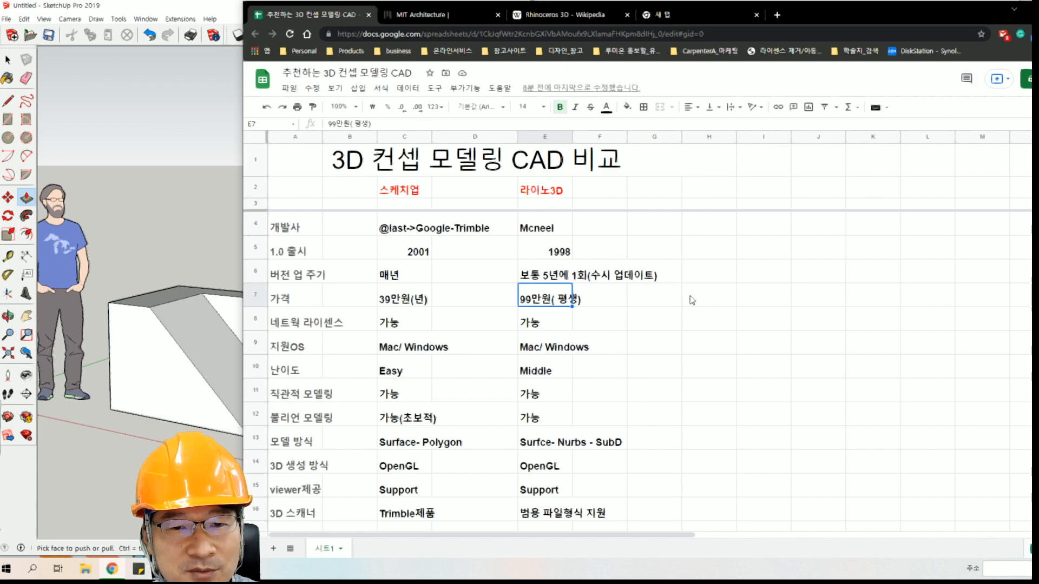
key("Up")
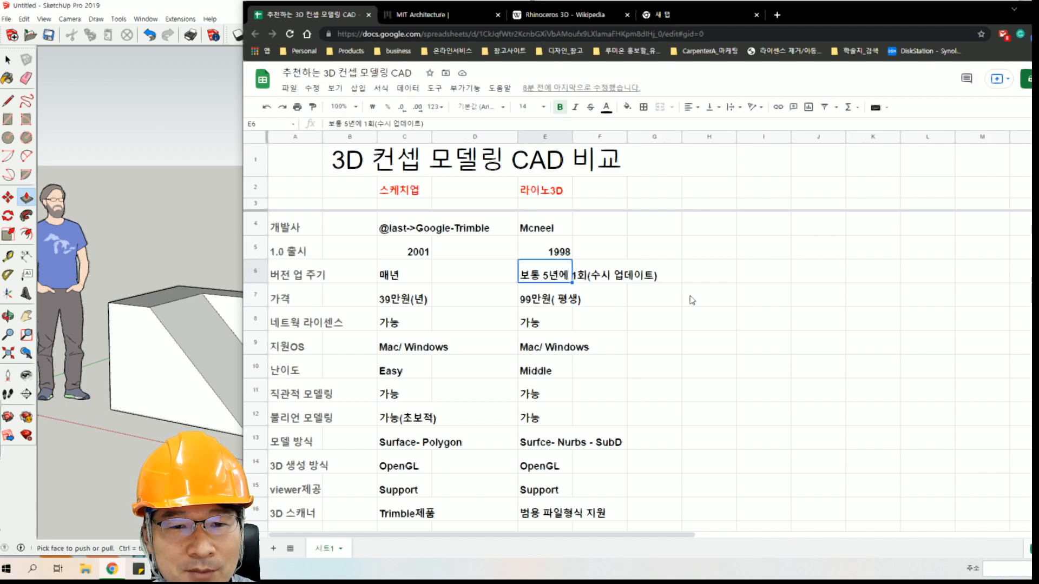
key("Down")
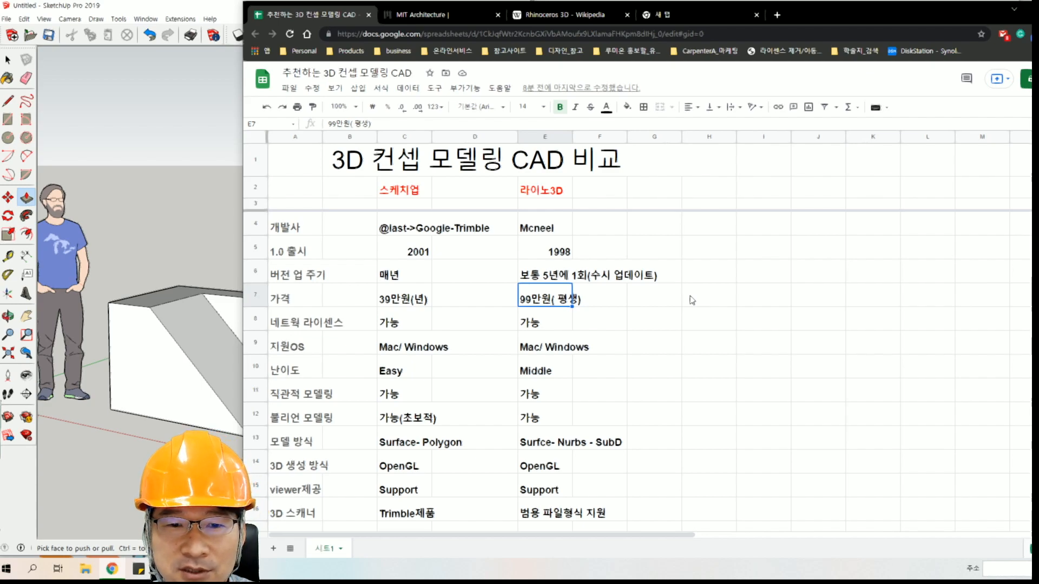
key("Left")
key("Left")
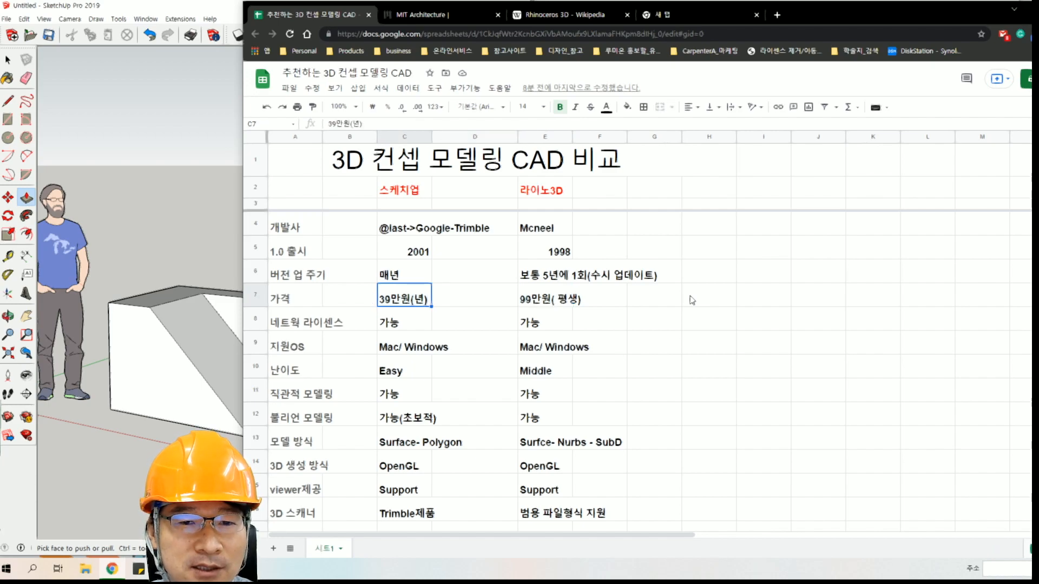
key("shift+Right")
key("shift+Right")
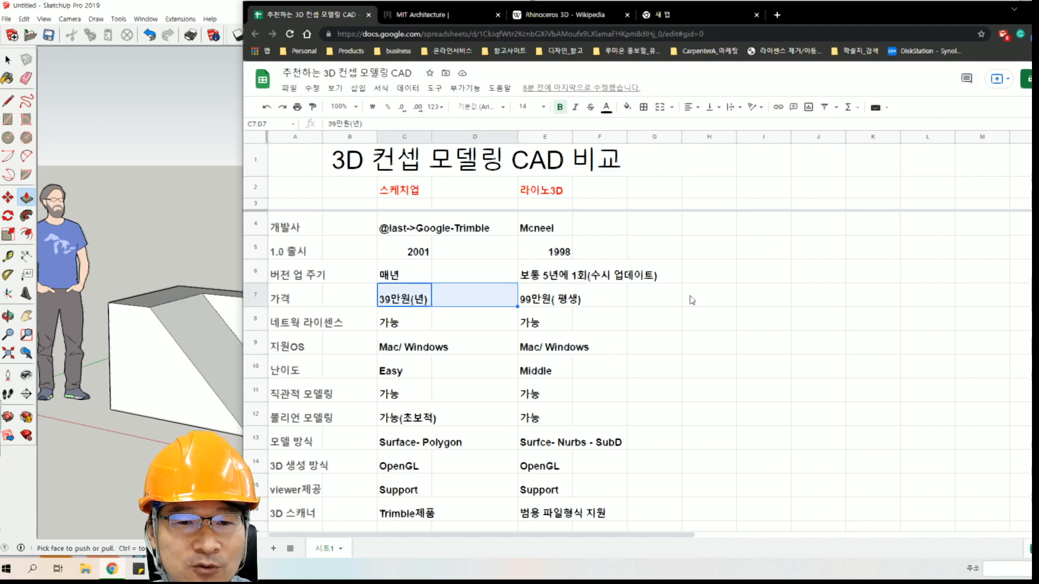
Examine the network license row for both SketchUp and Rhino 3D.
key("Left")
key("Down")
key("Right")
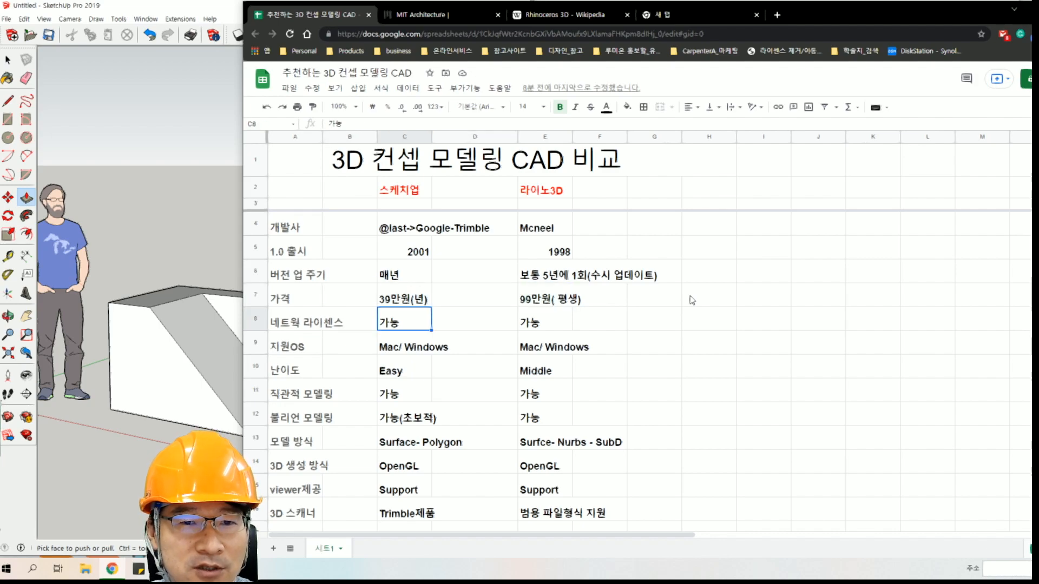
key("Right")
key("Left")
key("Right")
key("Right")
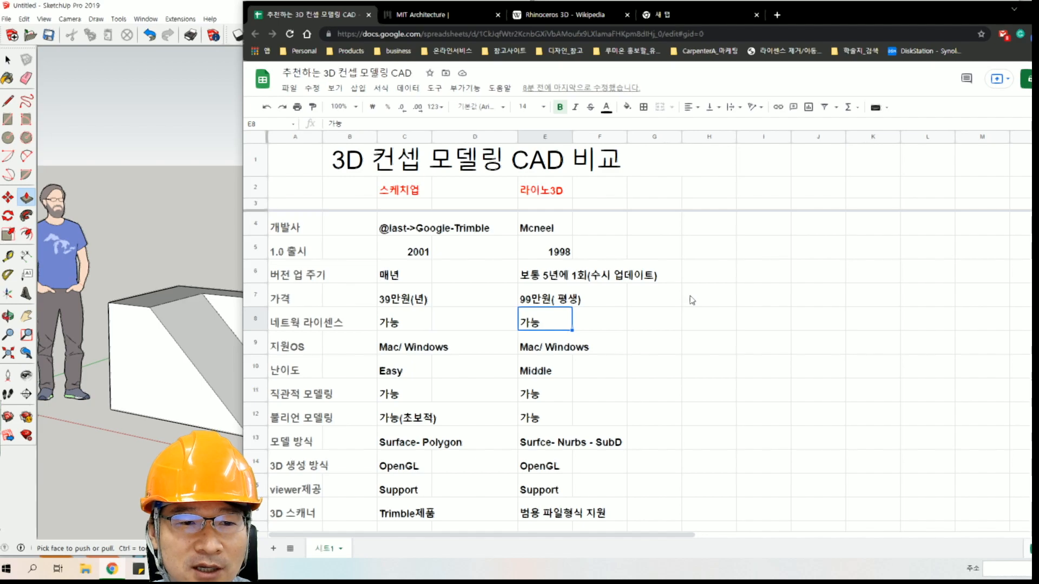
key("shift+Left")
key("shift+Left")
key("shift+Left")
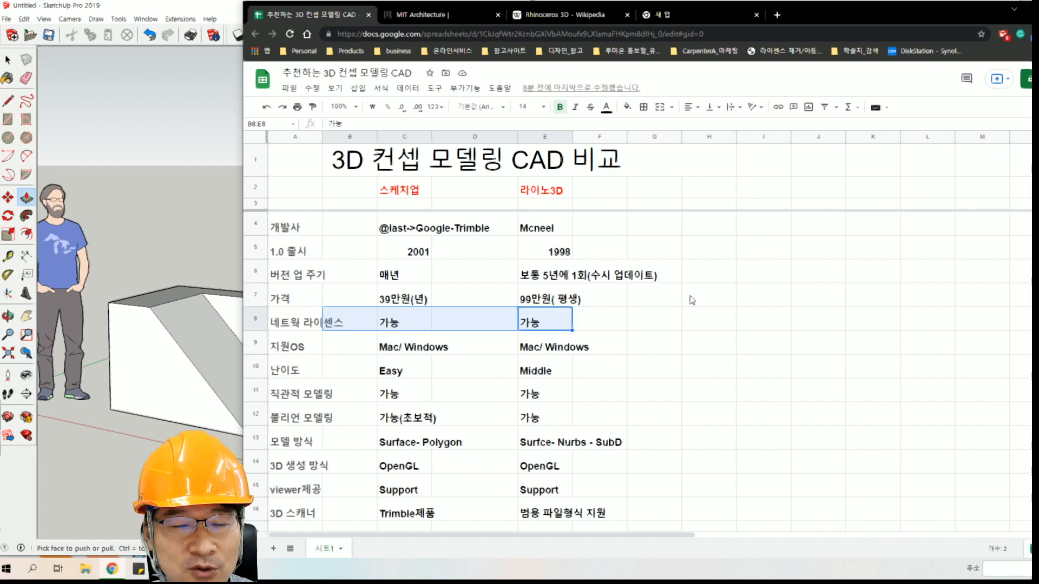
key("Right")
key("Right")
key("Left")
key("Left")
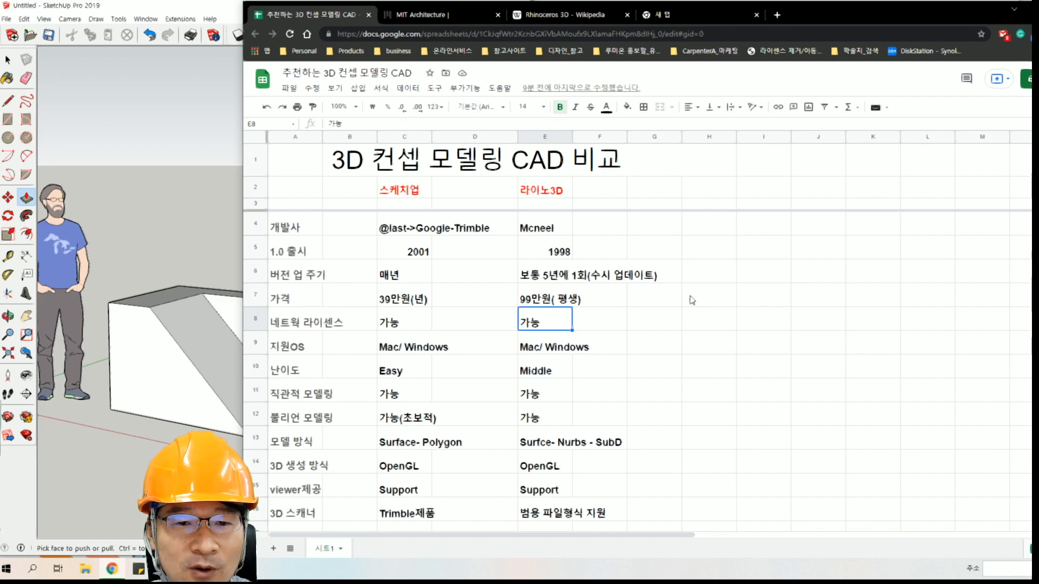
Examine the supported OS and difficulty rows for SketchUp and Rhino 3D.
key("Down")
key("Left")
key("Left")
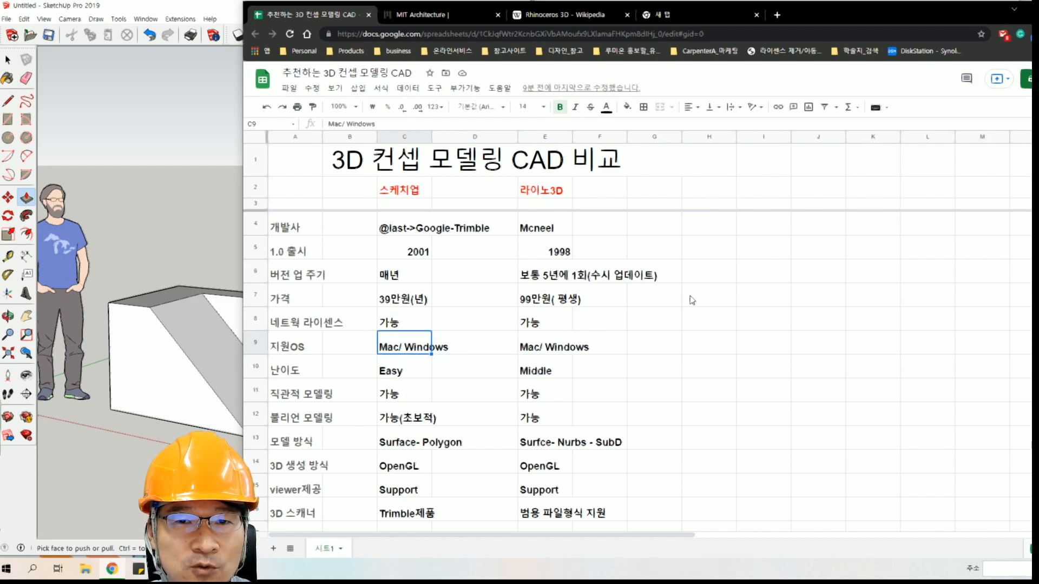
key("shift+Right")
key("shift+Right")
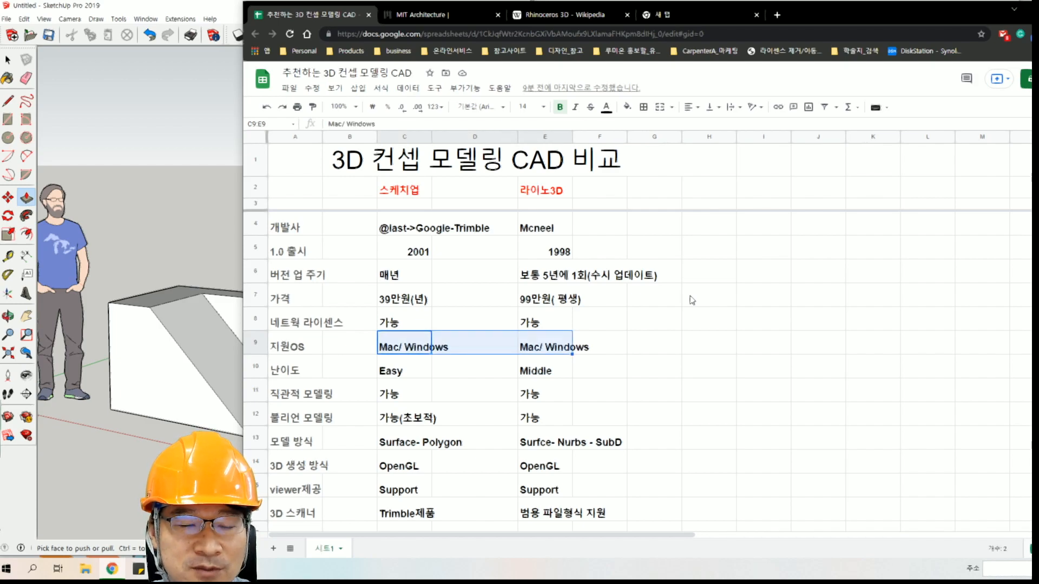
key("Down")
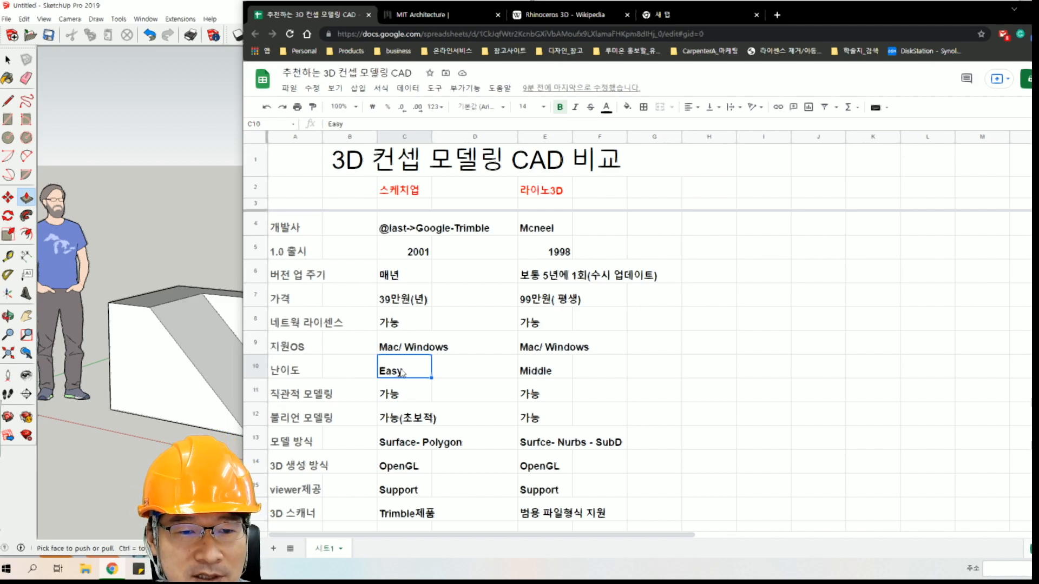
left_click(557, 377)
Switch to SketchUp and draw a rectangle about 654 by 179 mm on the ground in front of the block.
left_click(203, 195)
mouse_move(234, 281)
middle_mouse_down()
mouse_move(234, 244)
mouse_move(241, 270)
mouse_move(297, 283)
mouse_move(189, 360)
middle_mouse_up()
left_click(9, 120)
left_click(97, 445)
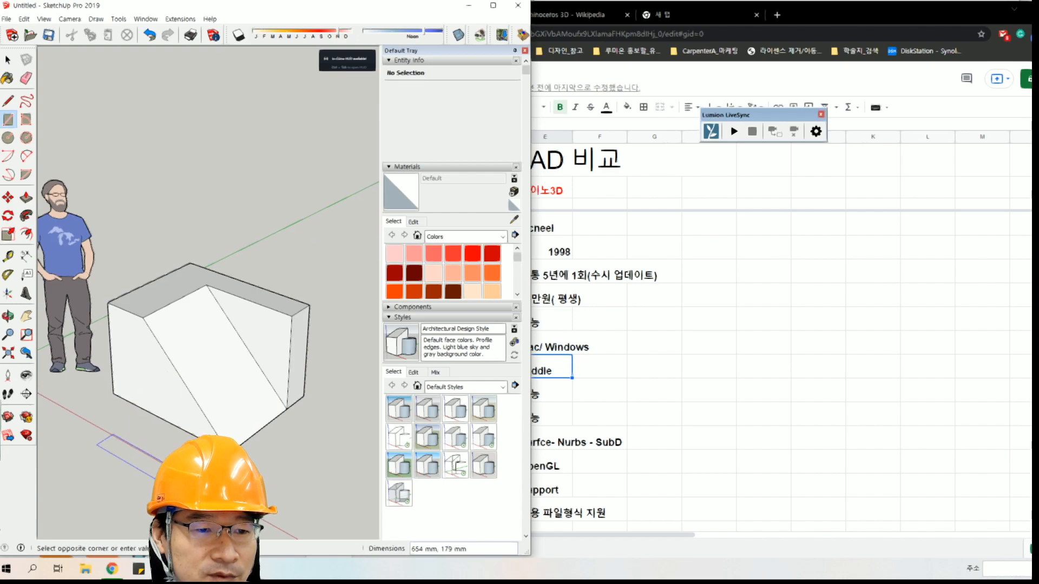
left_click(161, 476)
Extrude the new ground rectangle upward into an upright box with Push/Pull.
key("p")
left_click(113, 439)
left_click(111, 393)
Push the large block's sloped face inward with Push/Pull to form a deep recess.
middle_click_drag(111, 392, 222, 290)
left_click(271, 303)
left_click(263, 298)
middle_click_drag(254, 240, 188, 250)
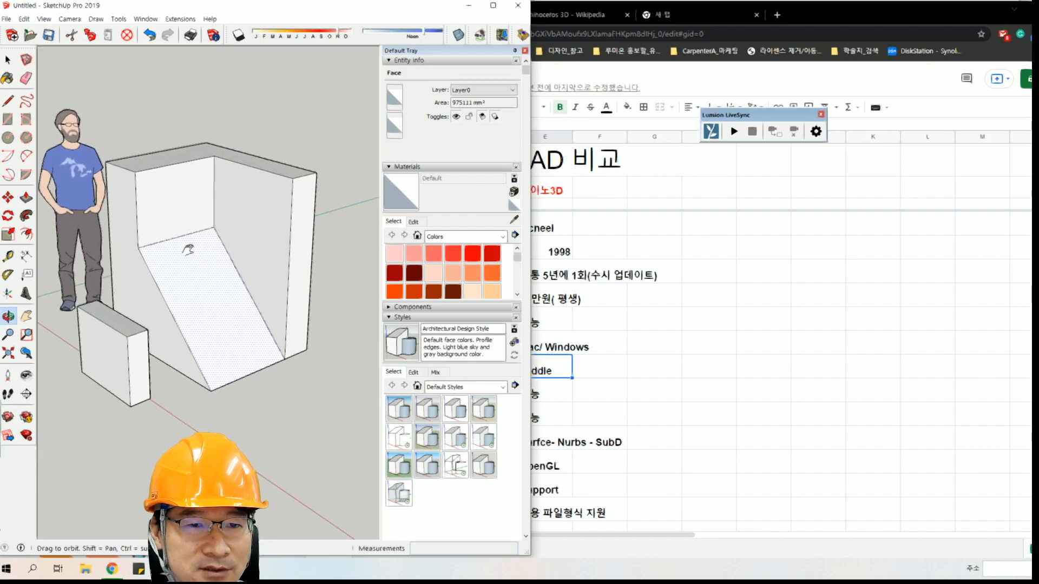
Dimension the bottom edge of the large block's solid end, next to the sloped recess.
middle_click_drag(224, 306, 48, 282)
left_click_drag(209, 279, 252, 295)
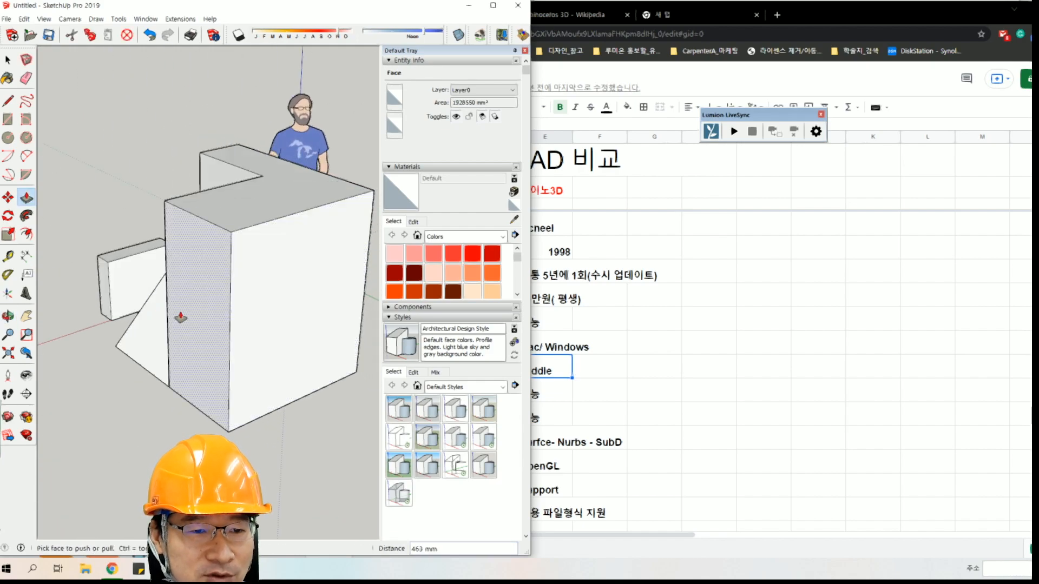
scroll(235, 314, "down", 1)
left_click(26, 257)
left_click(180, 378)
left_click(231, 415)
left_click(185, 431)
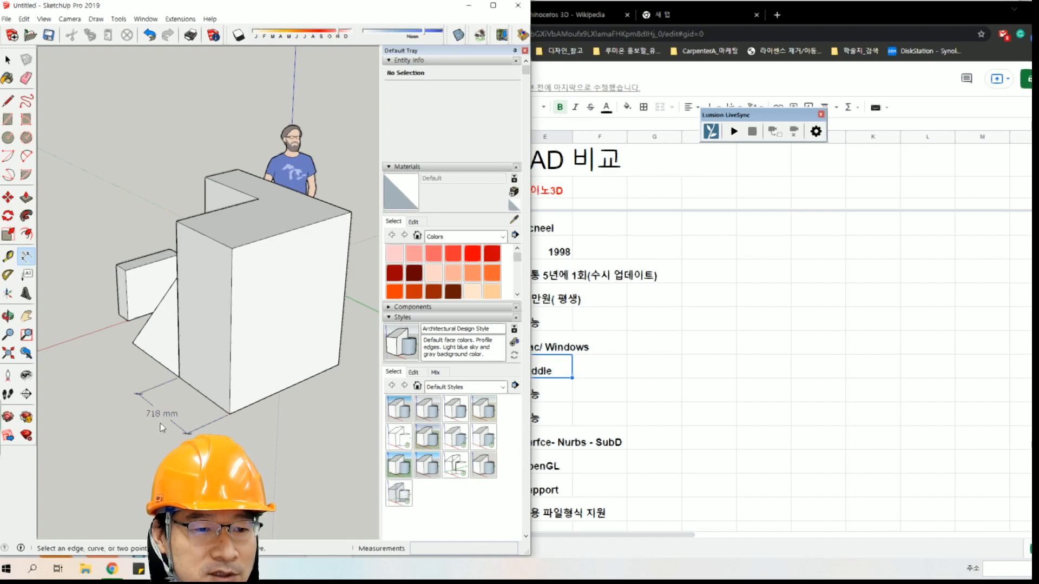
Extend the large block's broad rear face outward by 500 mm with Push/Pull.
left_click(26, 197)
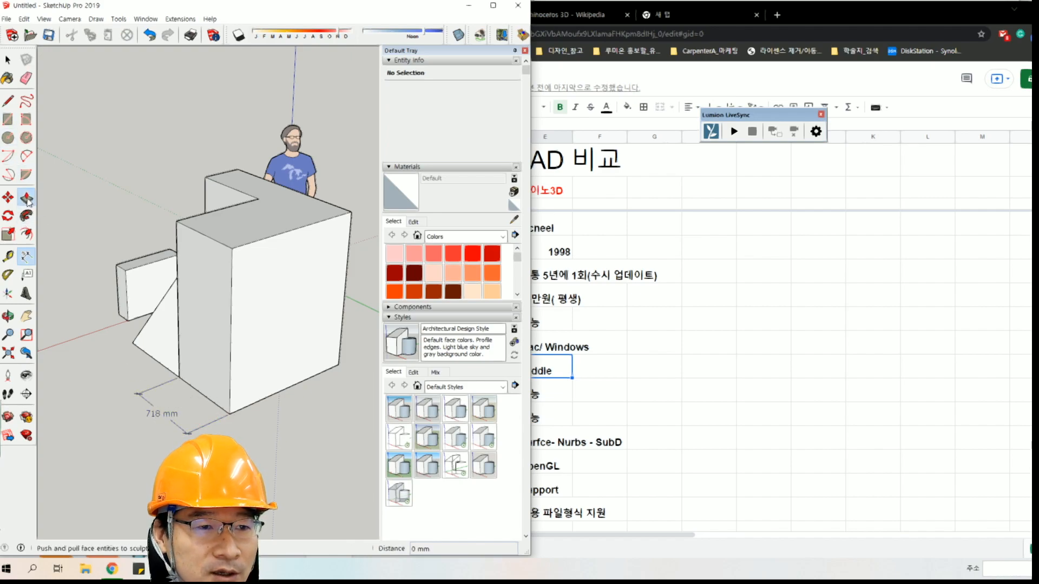
left_click(300, 307)
type("50")
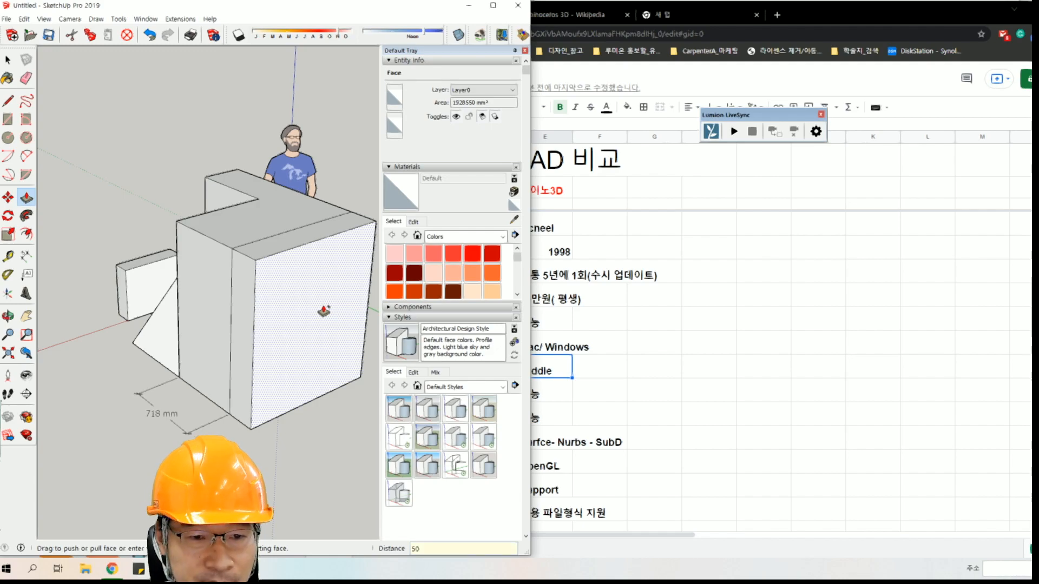
type("0")
key("Return")
Paint the block's two adjoining end faces with Color A03 and its two top faces with Color B03.
mouse_move(261, 327)
middle_mouse_down()
mouse_move(275, 329)
mouse_move(199, 299)
mouse_move(250, 232)
mouse_move(226, 303)
mouse_move(209, 292)
mouse_move(350, 254)
mouse_move(282, 238)
mouse_move(316, 220)
mouse_move(265, 300)
middle_mouse_up()
key("b")
left_click(314, 222)
left_click(341, 225)
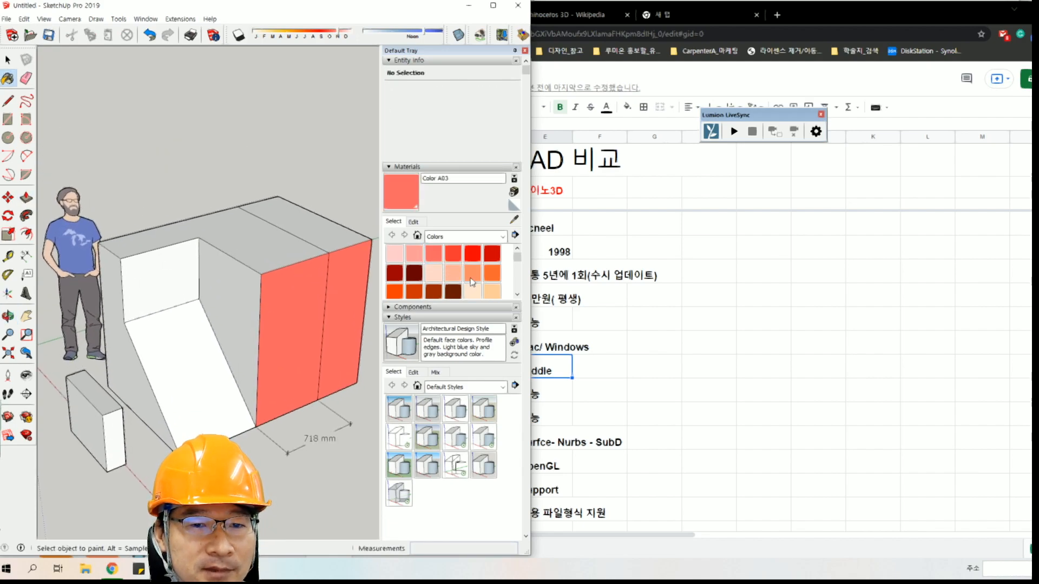
left_click(471, 275)
left_click(311, 230)
left_click(260, 241)
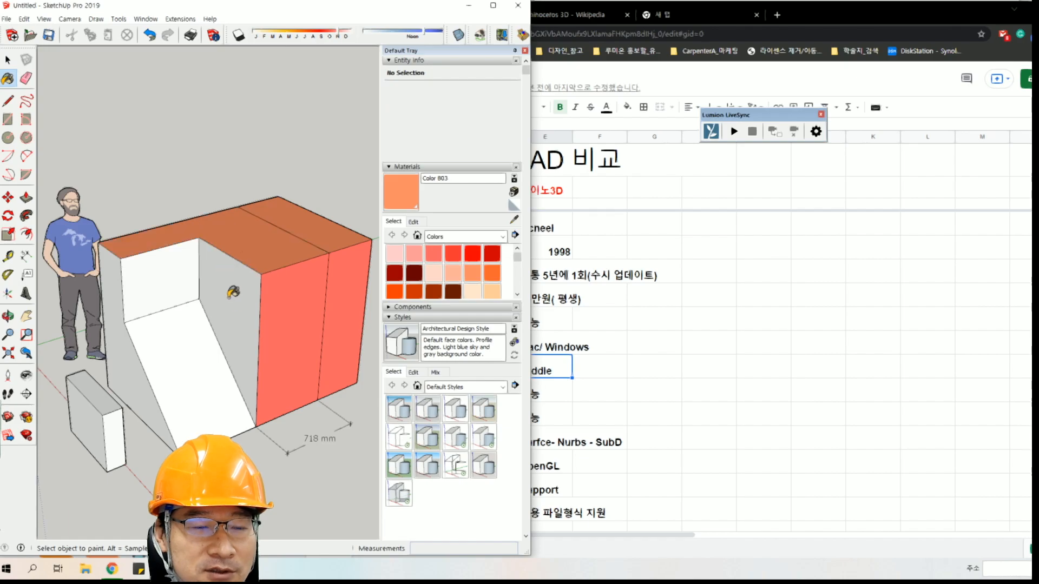
middle_click_drag(230, 284, 228, 267)
Switch to Rhino and arrange the scooter.3dm window so that the SketchUp model stays visible beside it.
left_click(219, 570)
middle_click(656, 247)
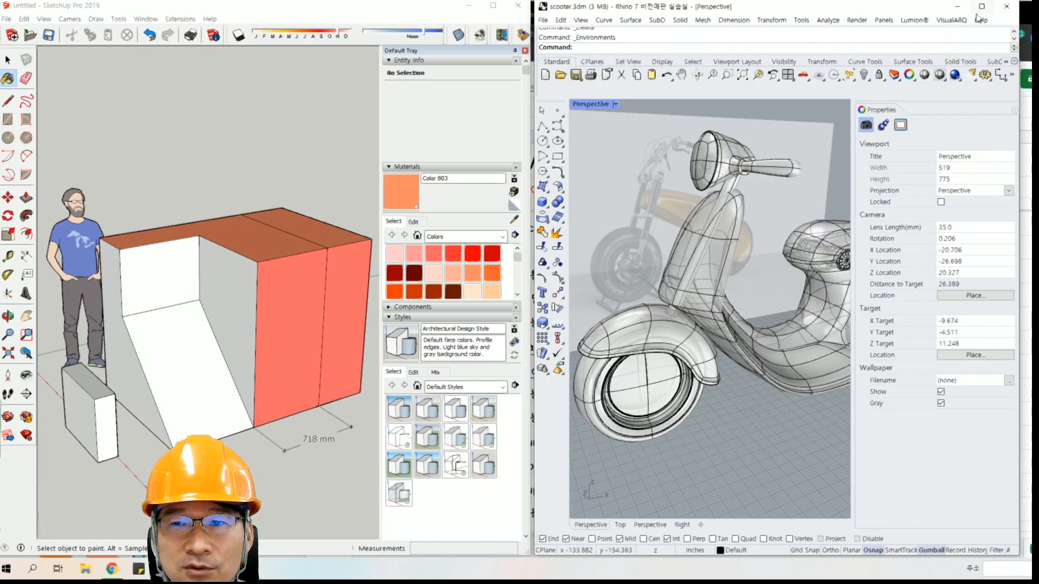
left_click(982, 6)
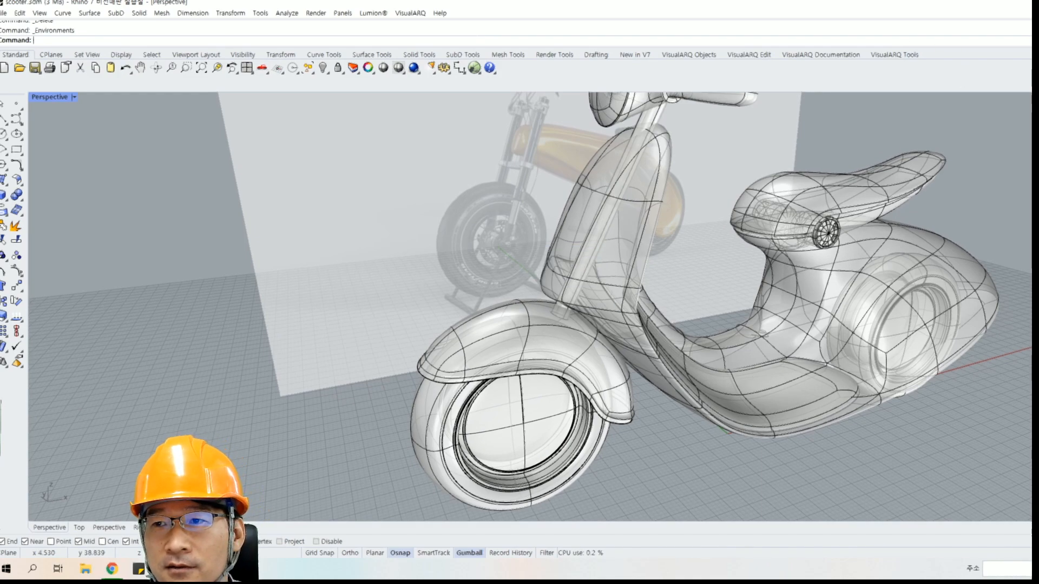
key("super+Down")
left_click_drag(875, 8, 572, 27)
left_click_drag(714, 132, 990, 135)
Create a tall box in the Perspective view with its base on the ground beside the scooter's rear half.
right_click_drag(634, 219, 683, 182)
scroll(683, 181, "down", 2)
left_click(238, 221)
left_click(559, 438)
left_click(764, 455)
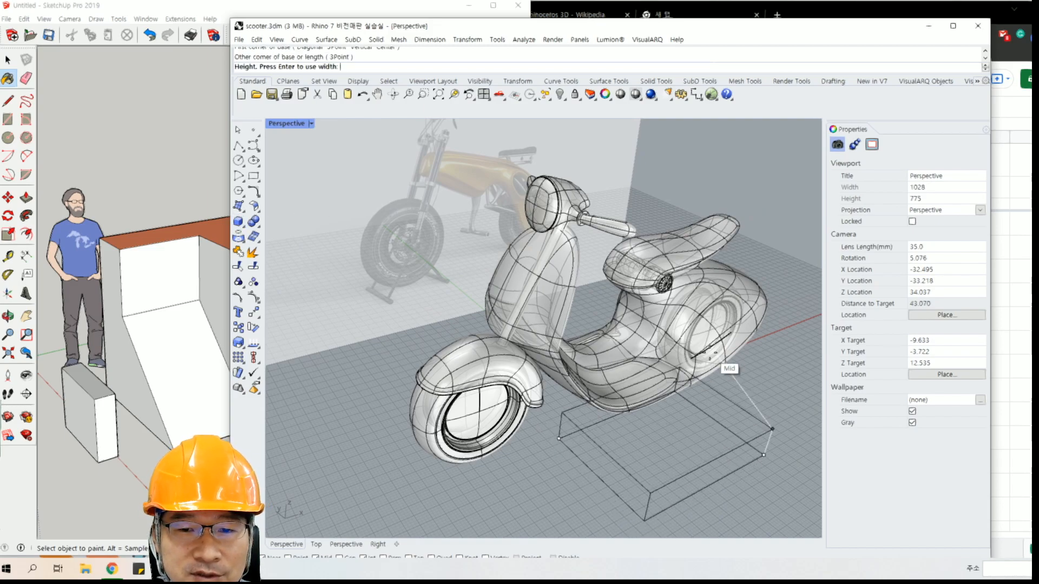
left_click(733, 183)
Set the Perspective viewport's display mode to Shaded.
middle_click(643, 286)
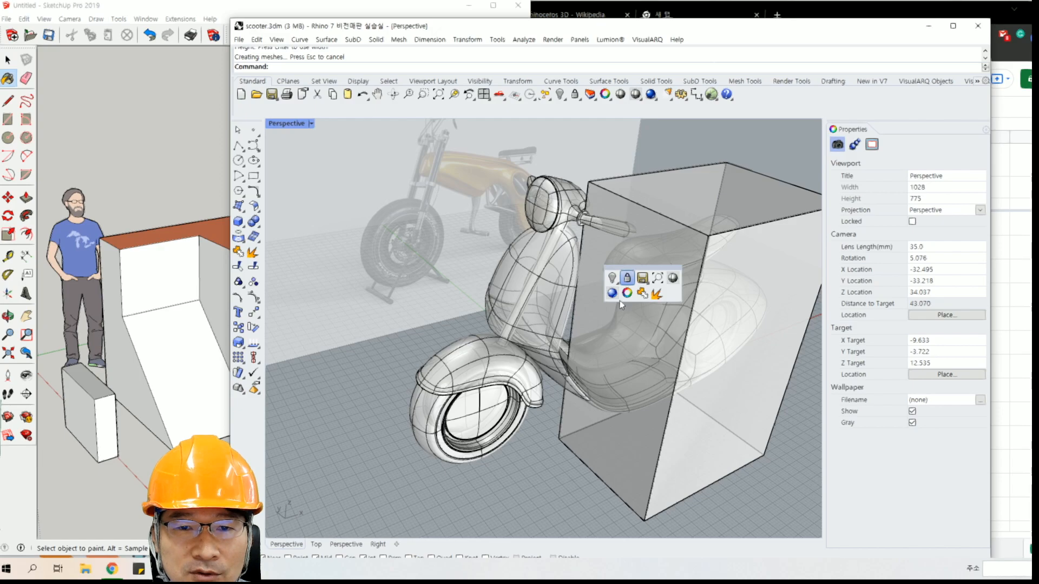
left_click(311, 123)
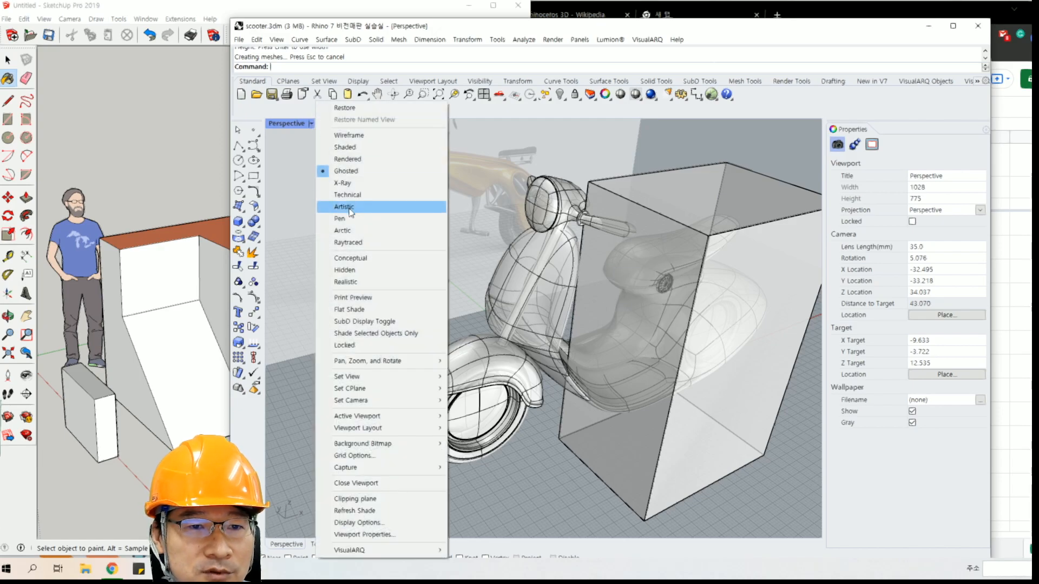
left_click(352, 150)
middle_click(537, 285)
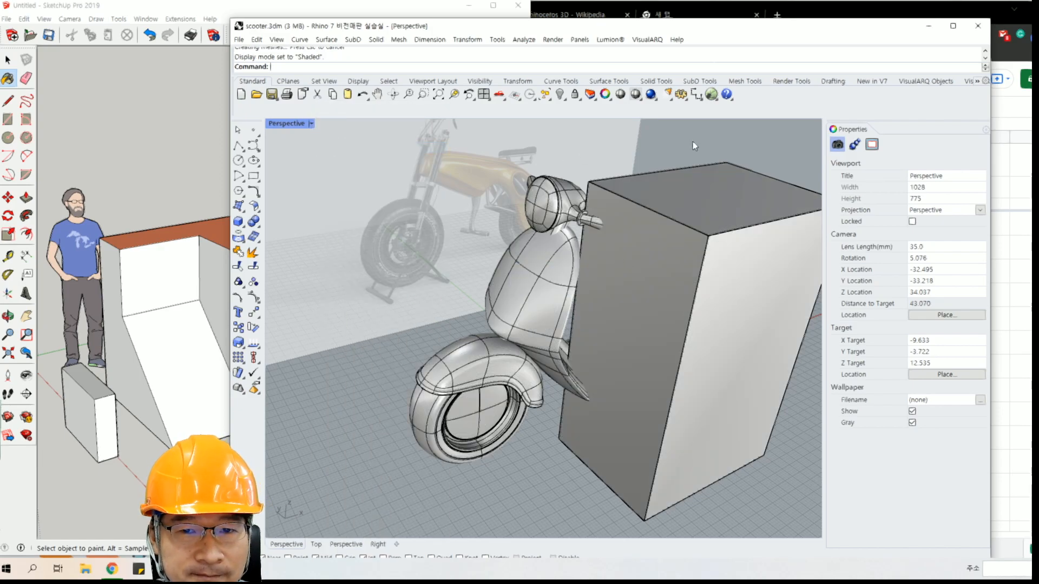
middle_click(672, 295)
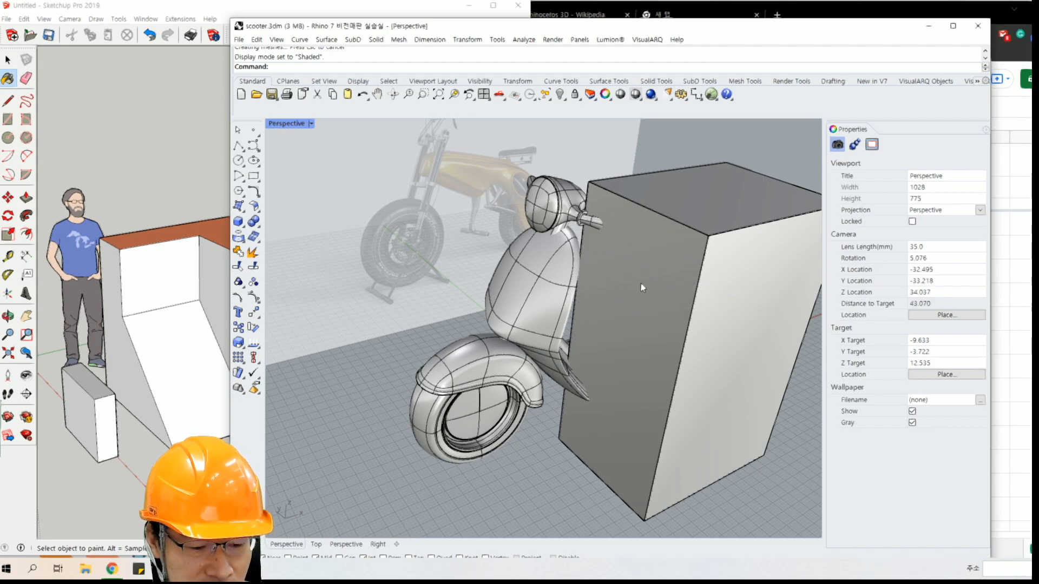
Select only the box's end face toward the front wheel and extrude it outward with the Gumball.
left_click(656, 358, "ctrl+shift")
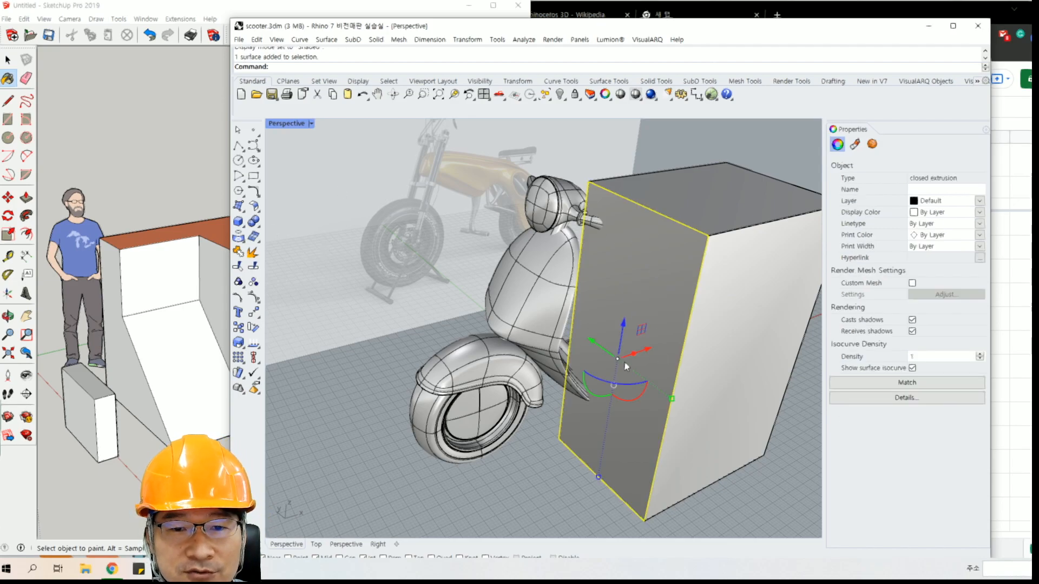
left_click_drag(636, 354, 524, 394)
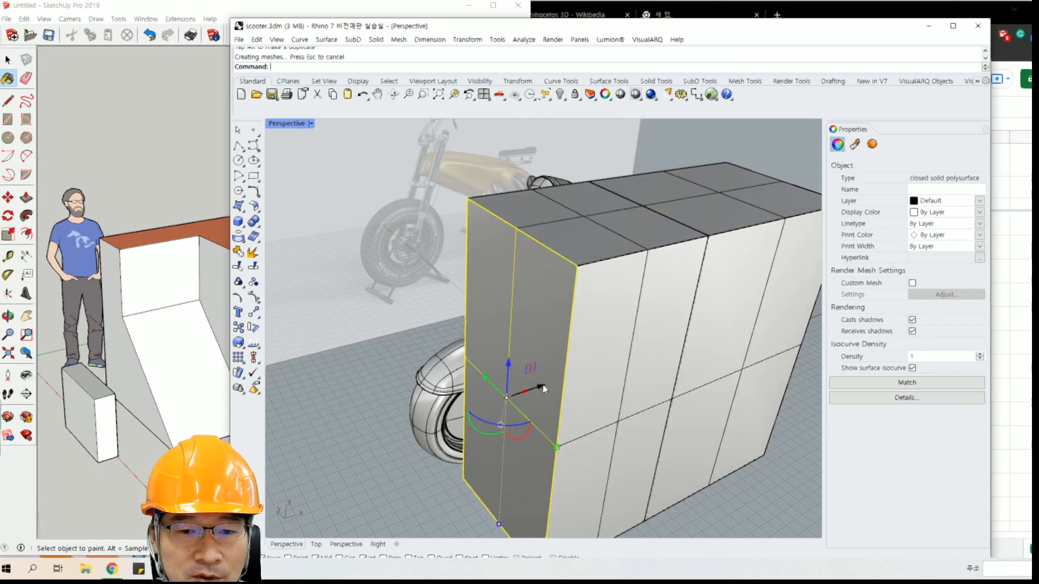
Try to move the extruded end face by 100 along the Gumball's red axis, and undo it.
left_click(543, 389)
type("100")
key("Return")
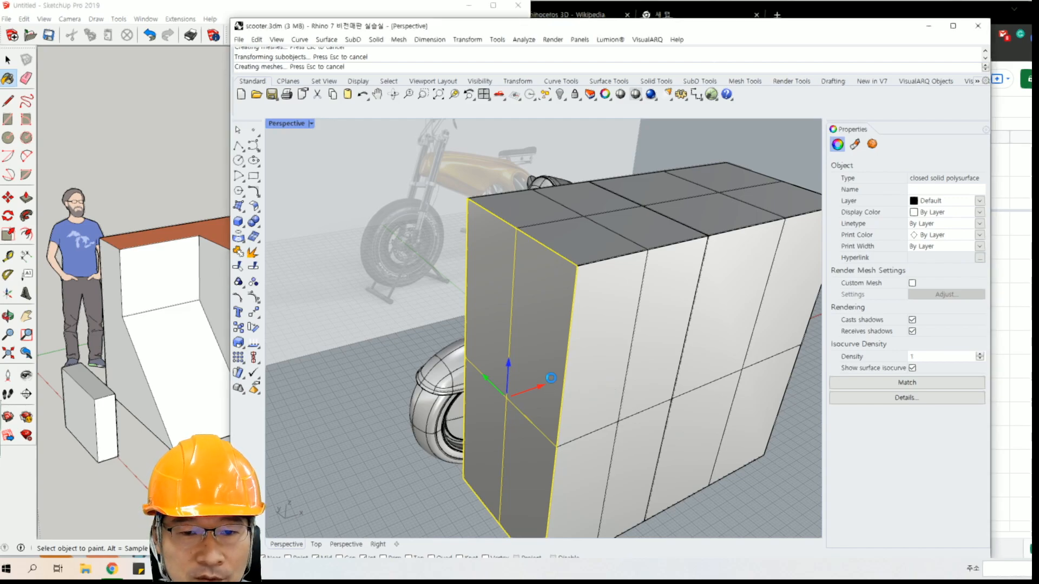
key("ctrl+z")
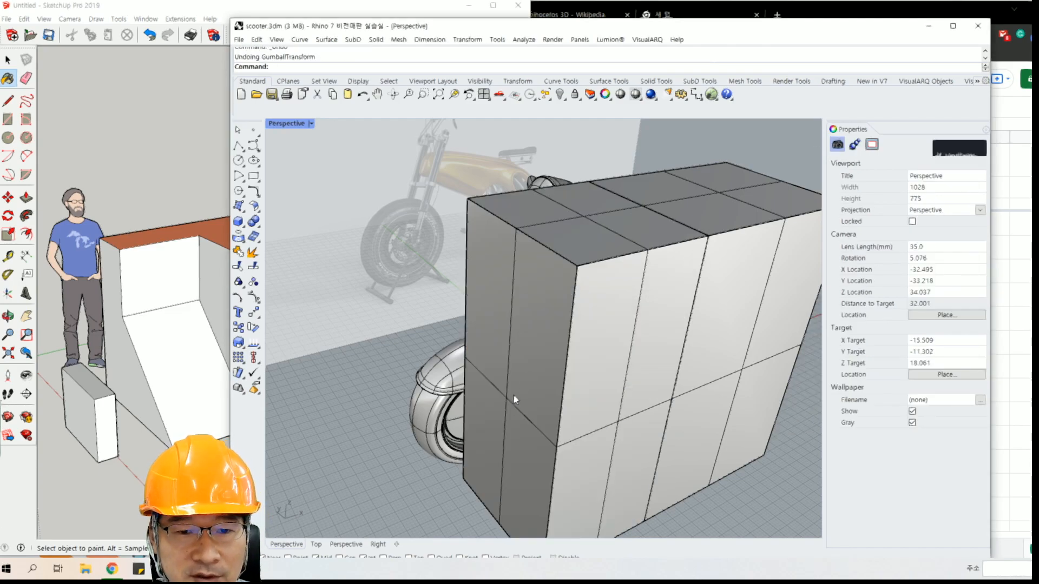
Move the box's end face by -50 along the Gumball's red axis.
left_click(514, 399, "ctrl+shift")
left_click(541, 387)
type("-50")
key("Return")
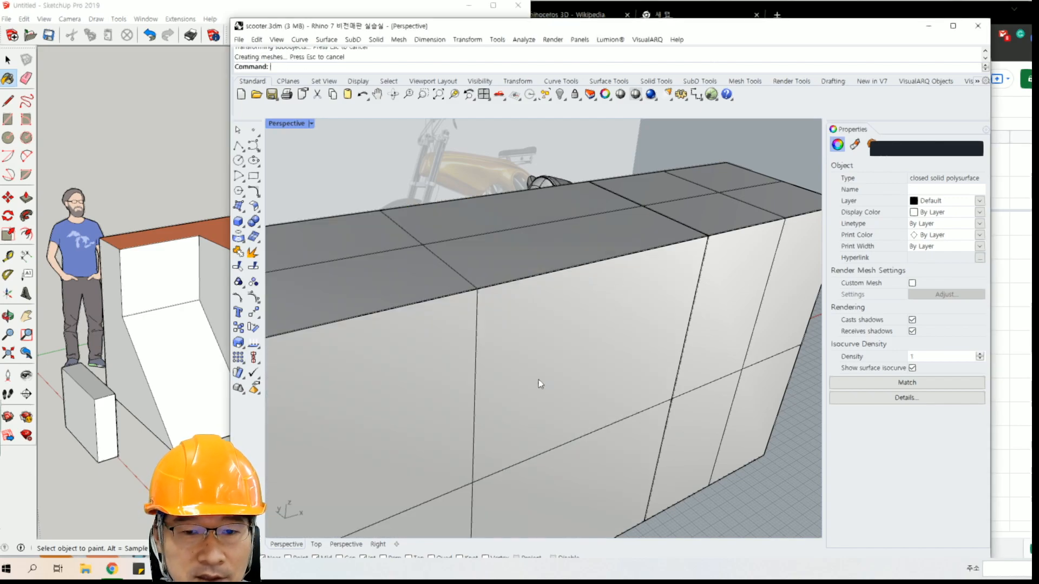
Delete the stretched box that covers the scooter.
scroll(470, 373, "down", 15)
right_click_drag(471, 373, 517, 300)
scroll(490, 362, "up", 15)
left_click(511, 368)
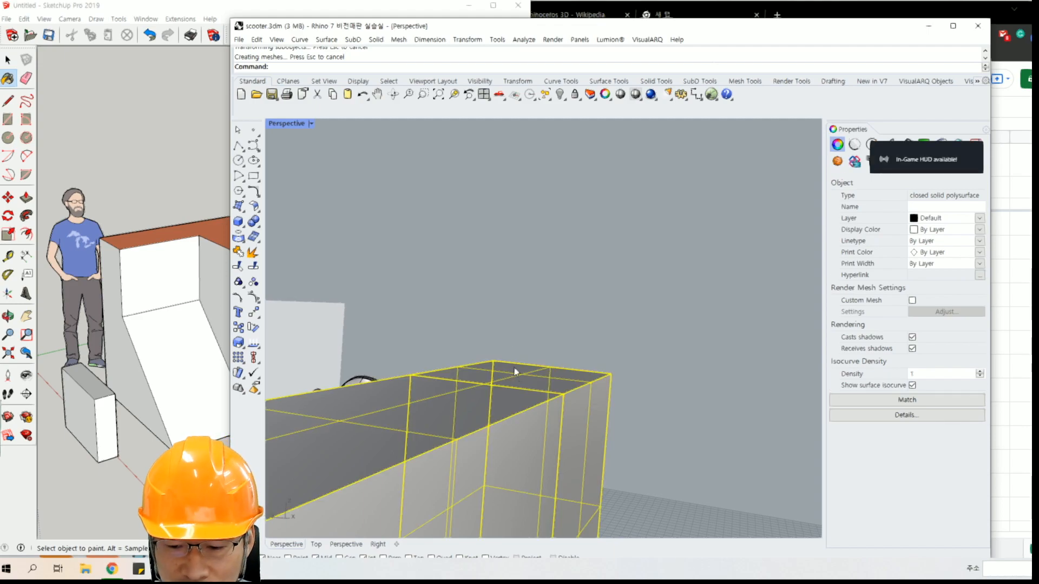
key("Delete")
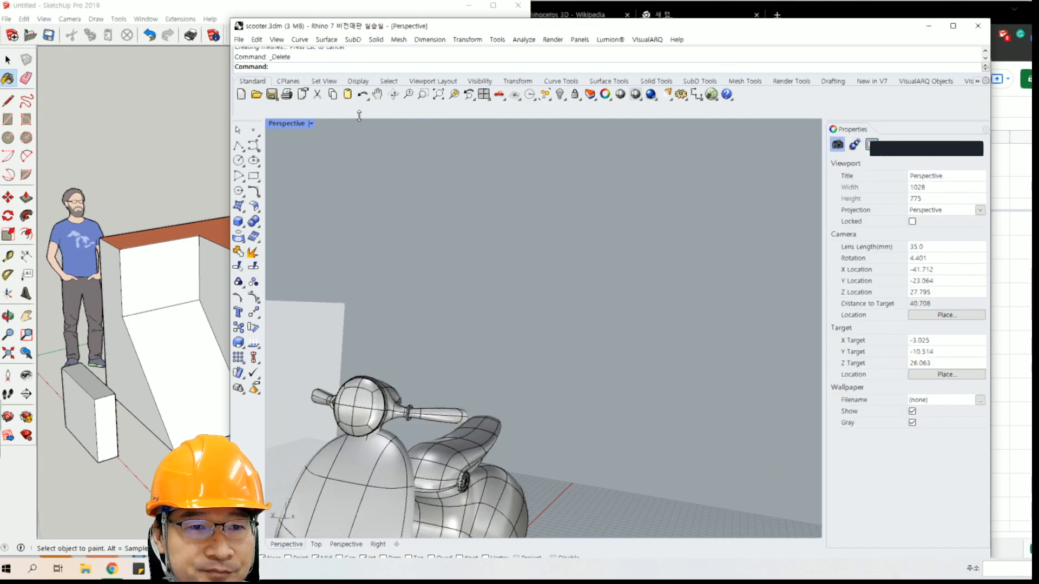
Switch to the SketchUp model and activate the Select tool.
left_click(202, 9)
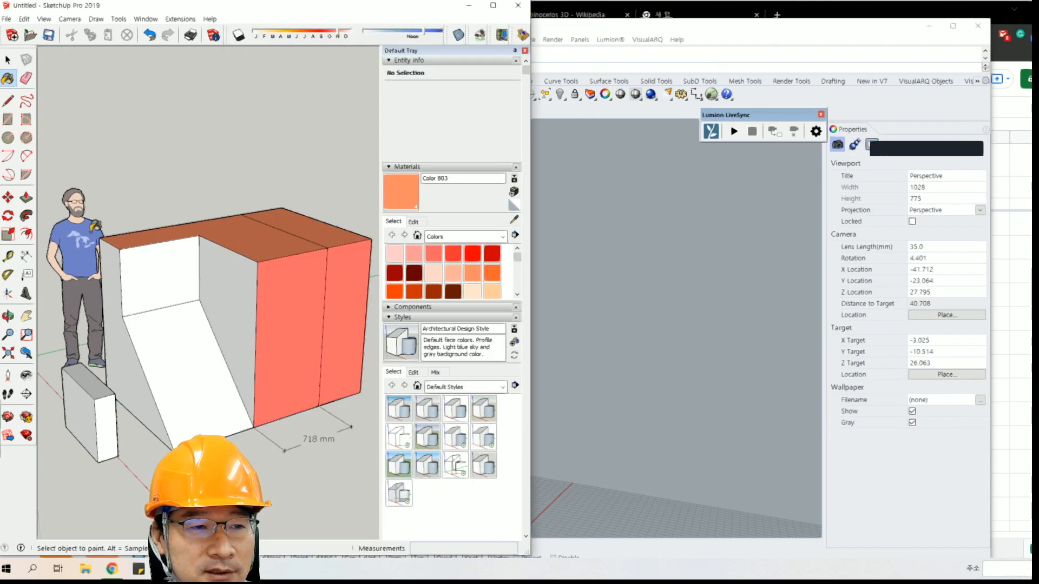
left_click(7, 59)
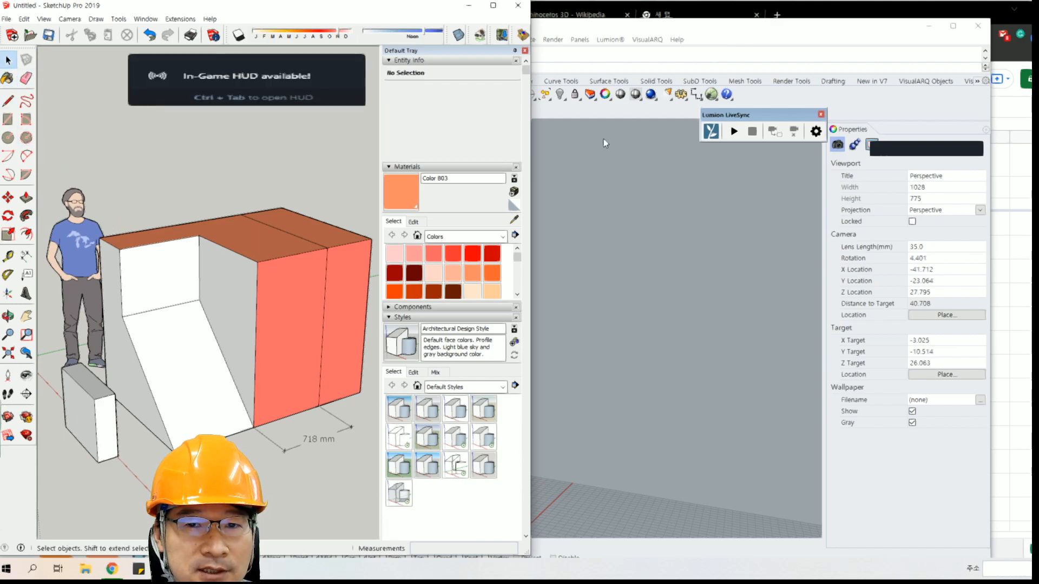
middle_click_drag(180, 271, 246, 252)
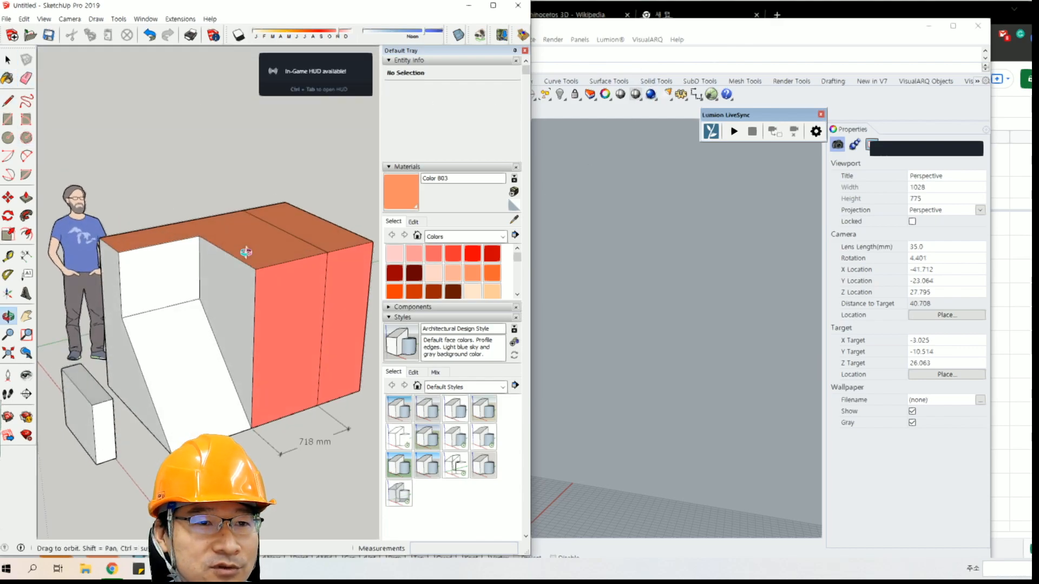
Try a short Freehand stroke in the empty space above the block and delete it.
left_click(26, 102)
left_click_drag(147, 145, 155, 144)
mouse_move(208, 189)
middle_mouse_down()
mouse_move(214, 245)
mouse_move(174, 205)
middle_mouse_up()
key("space")
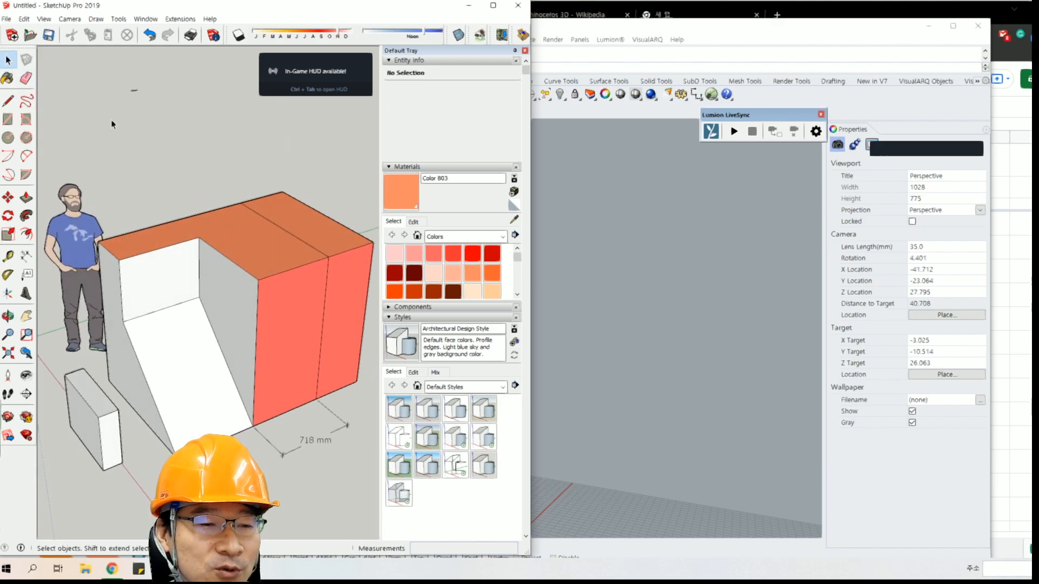
left_click_drag(119, 82, 198, 132)
key("Delete")
Draw a Freehand curve across the first red end face, from its outer edge to the vertical dividing line.
middle_click_drag(228, 284, 166, 256)
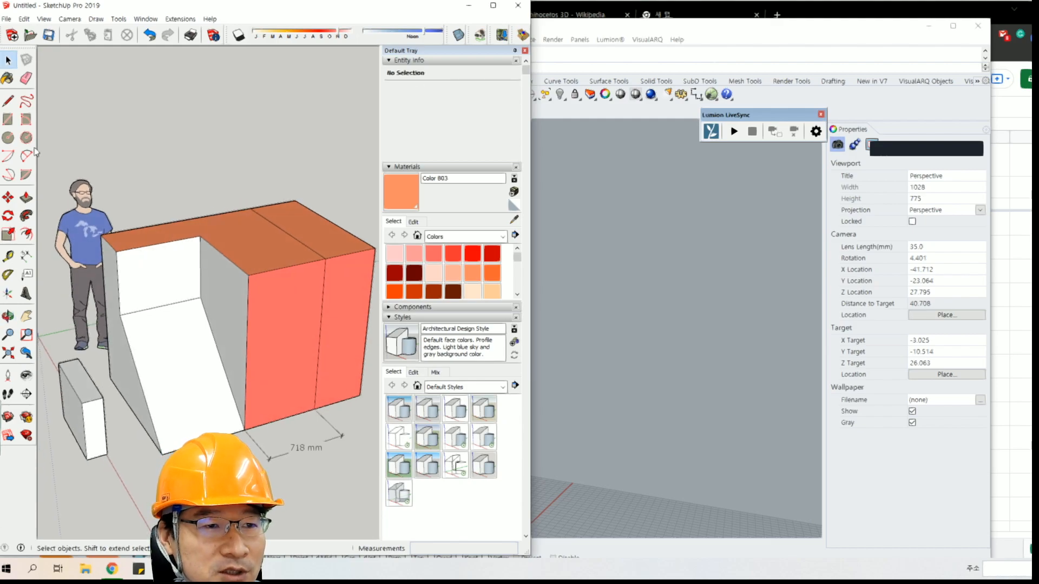
left_click(26, 102)
mouse_move(253, 347)
left_mouse_down()
mouse_move(318, 283)
mouse_move(332, 288)
left_mouse_up()
middle_click_drag(332, 288, 259, 295)
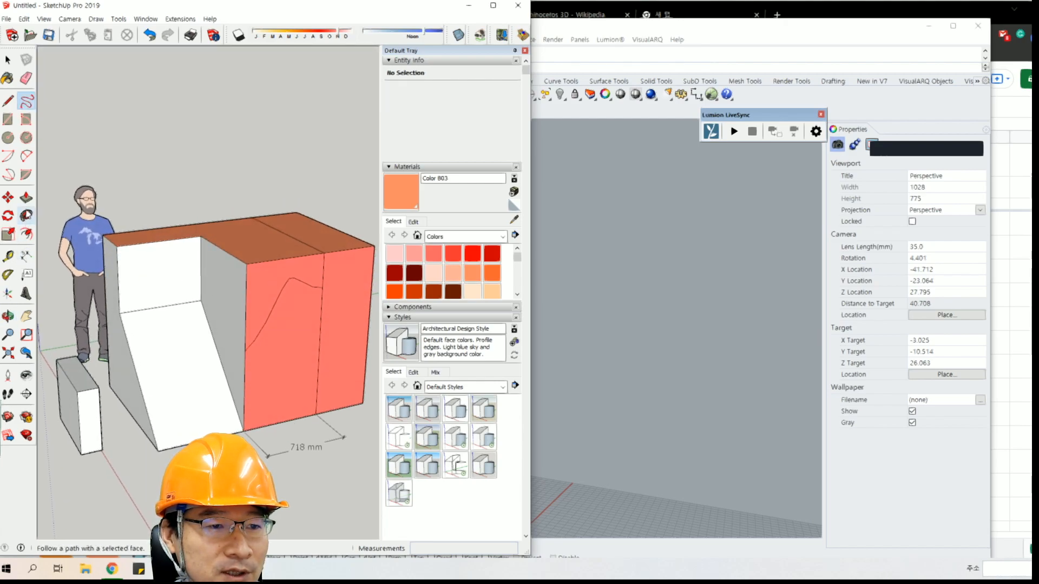
Push the area above the freehand curve about 523 mm inward with Push/Pull to cut through to the recess.
left_click(26, 198)
mouse_move(297, 274)
left_mouse_down()
mouse_move(295, 282)
mouse_move(248, 246)
left_mouse_up()
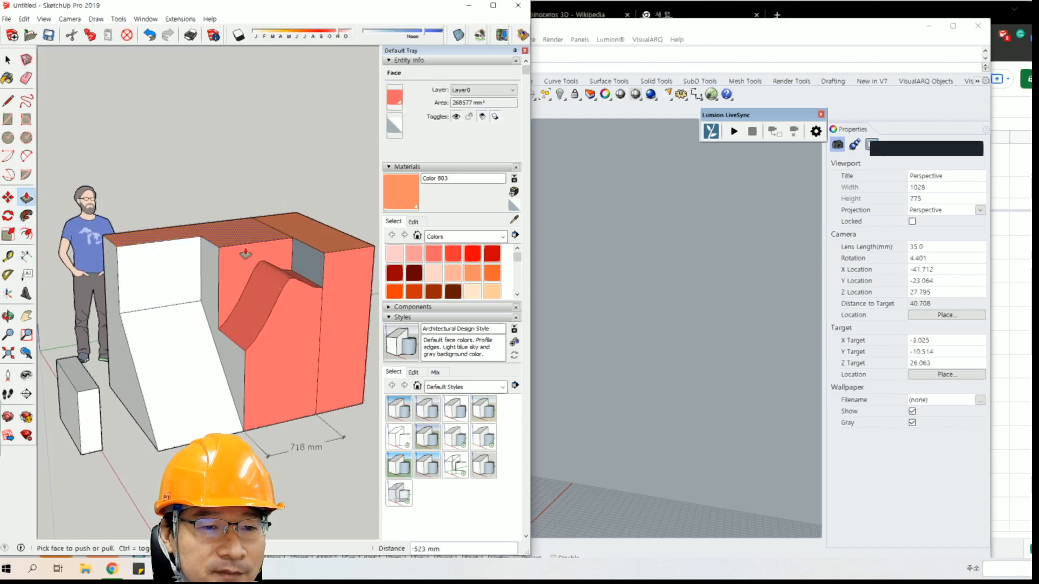
middle_click_drag(248, 246, 249, 199)
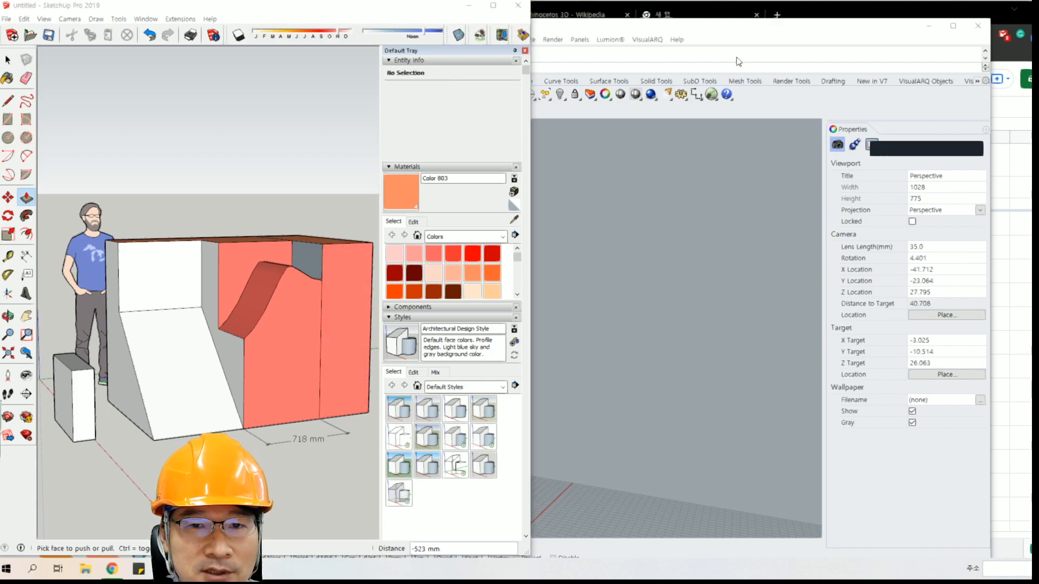
Switch to Rhino, maximize the Top viewport and draw a circle in the free area above the scooter.
left_click(599, 123)
double_click(290, 128)
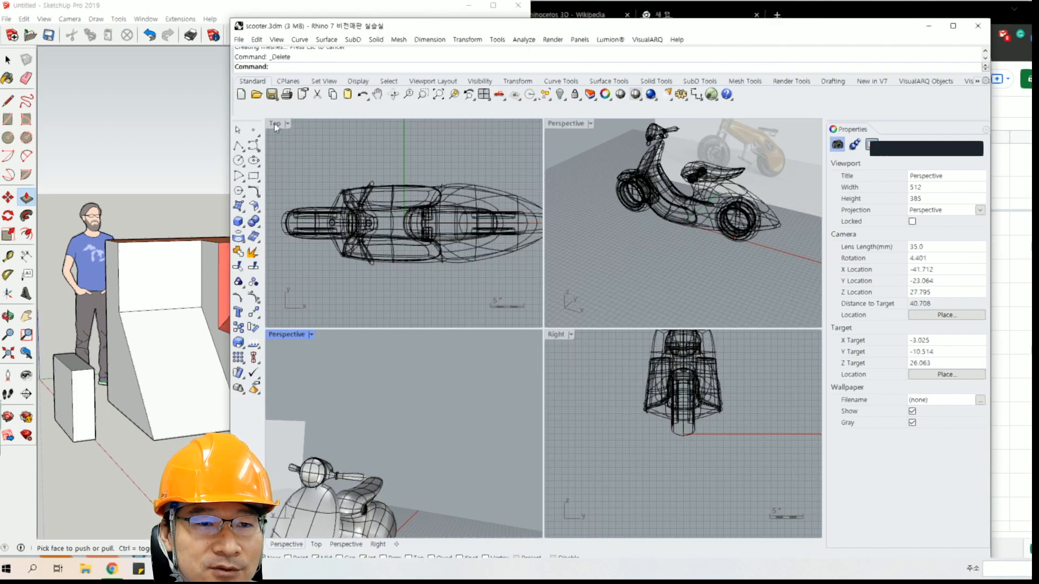
double_click(277, 128)
scroll(375, 279, "down", 10)
mouse_move(370, 240)
right_mouse_down()
mouse_move(399, 274)
mouse_move(431, 249)
mouse_move(423, 221)
right_mouse_up()
scroll(421, 261, "up", 10)
left_click(238, 161)
left_click(406, 216)
left_click(462, 216)
Draw a wavy open control-point curve through five points beside the circle.
left_click(254, 145)
left_click(528, 242)
left_click(621, 167)
left_click(685, 267)
left_click(750, 233)
left_click(771, 166)
right_click(771, 166)
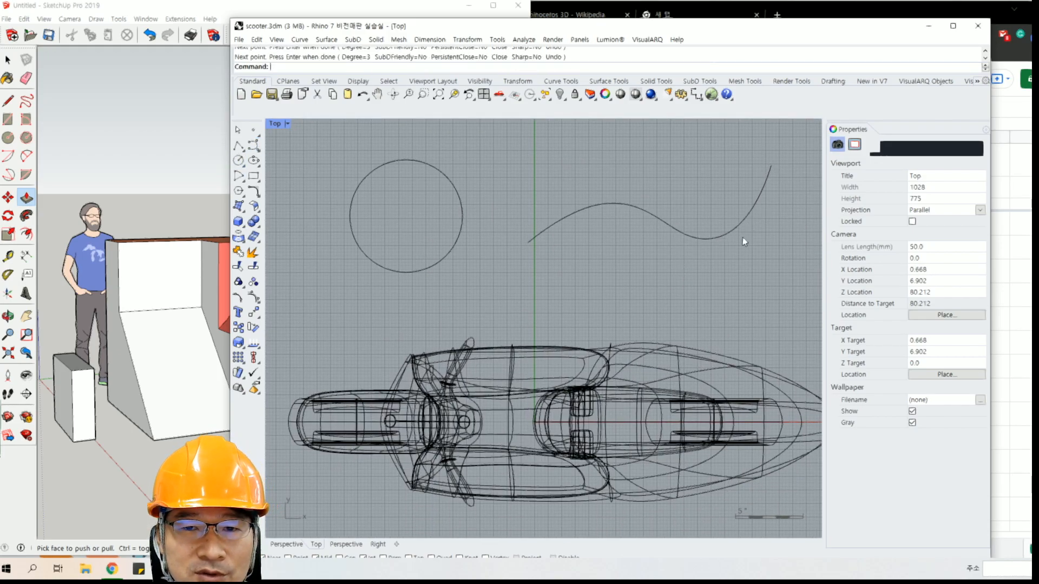
Reshape the wavy curve by shifting its upper control point sideways and its lower control point further down.
left_click(679, 232)
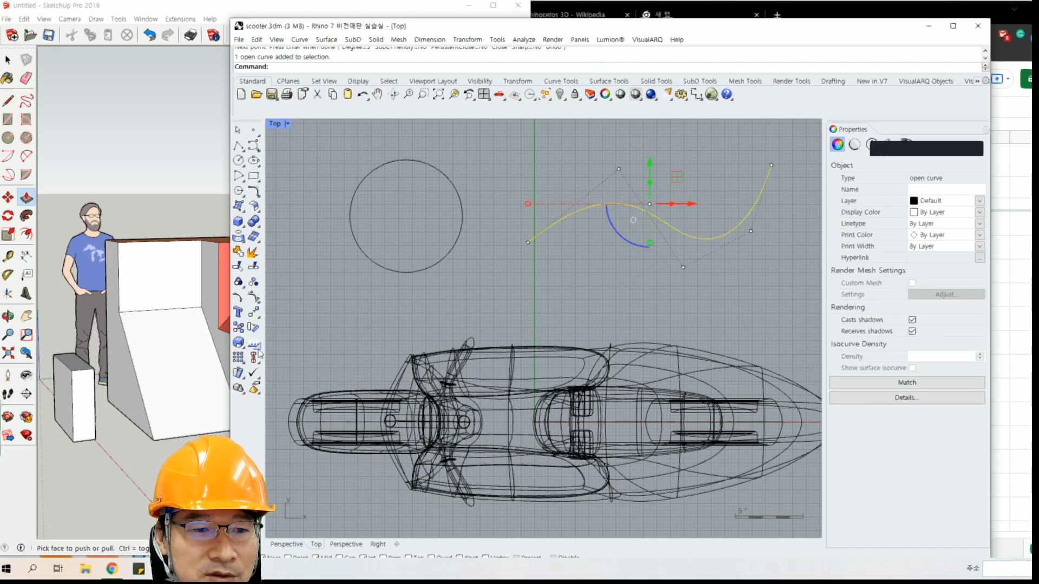
left_click(254, 299)
left_click(619, 170)
left_click_drag(647, 170, 600, 172)
left_click_drag(667, 259, 730, 308)
left_click_drag(685, 235, 685, 271)
left_click(672, 177)
right_click_drag(645, 242, 506, 294)
right_click_drag(529, 355, 544, 336)
Restore the four-viewport layout, examine the curves in the Perspective view and raise the Rhino window on the desktop.
double_click(275, 125)
right_click_drag(696, 249, 618, 254)
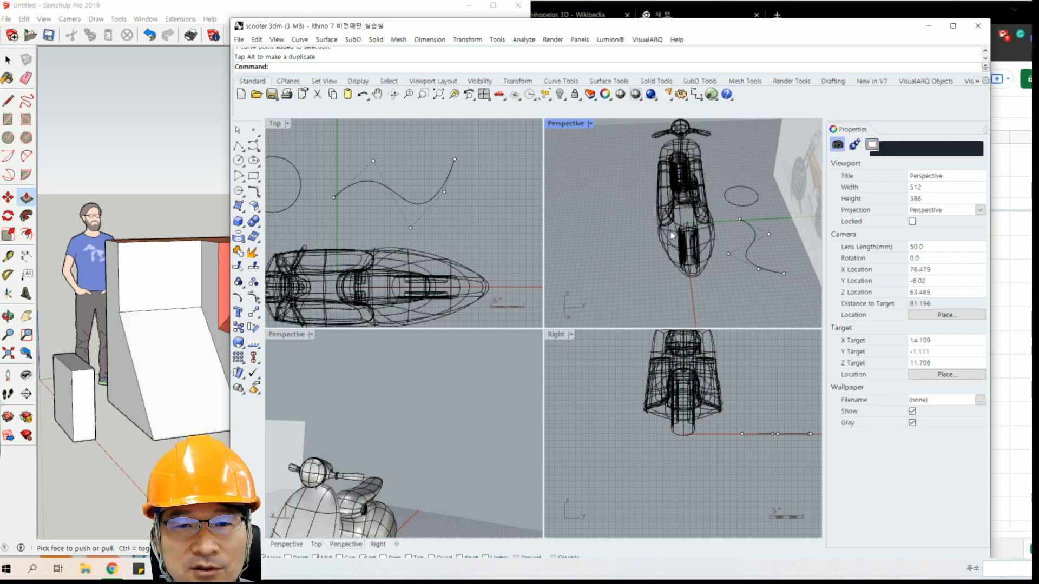
right_click_drag(741, 253, 615, 228)
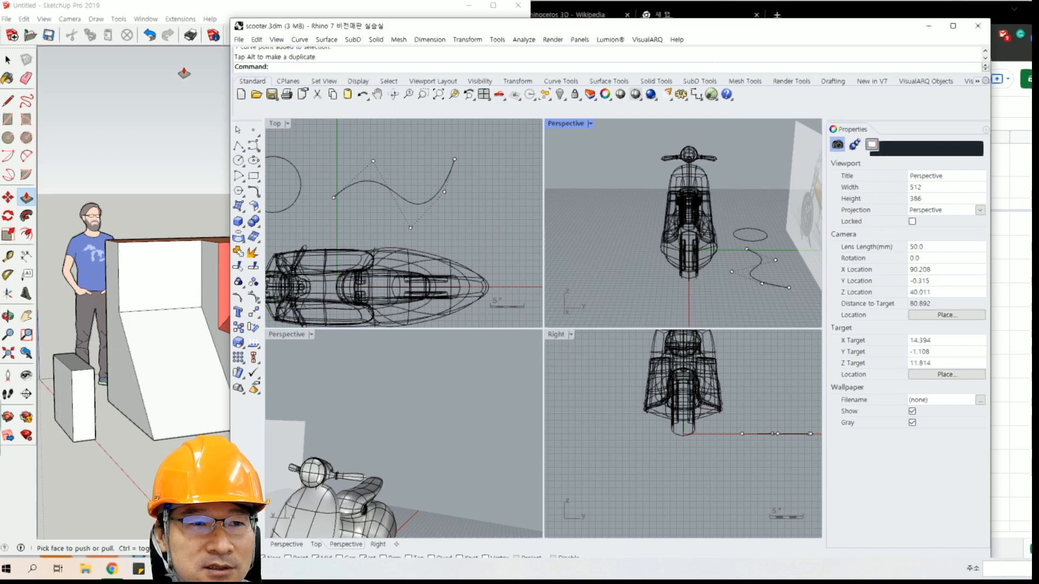
mouse_move(689, 24)
left_mouse_down()
mouse_move(688, 4)
mouse_move(655, 2)
left_mouse_up()
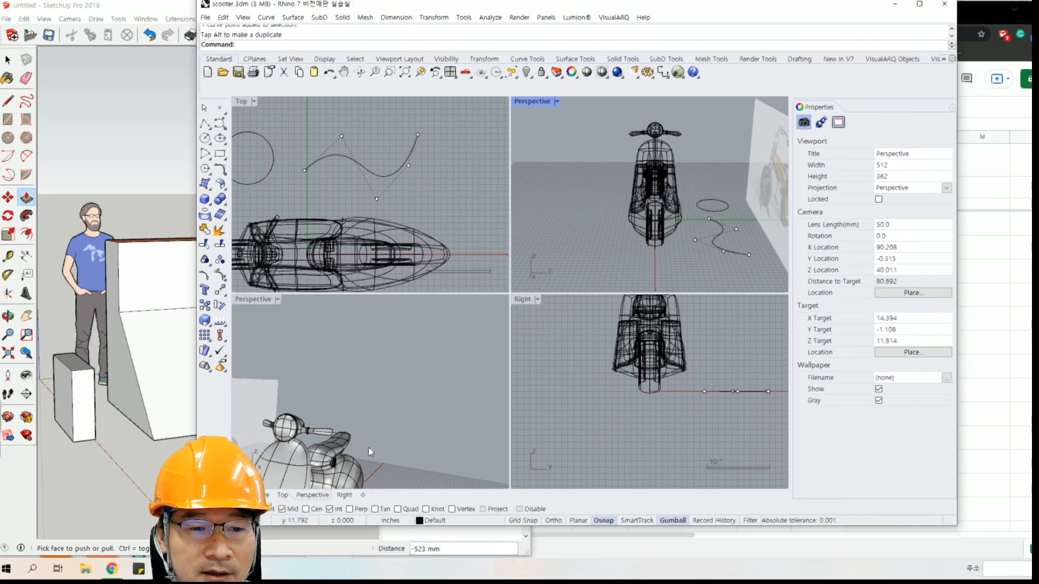
left_click(344, 495)
left_click(312, 495)
left_click(363, 495)
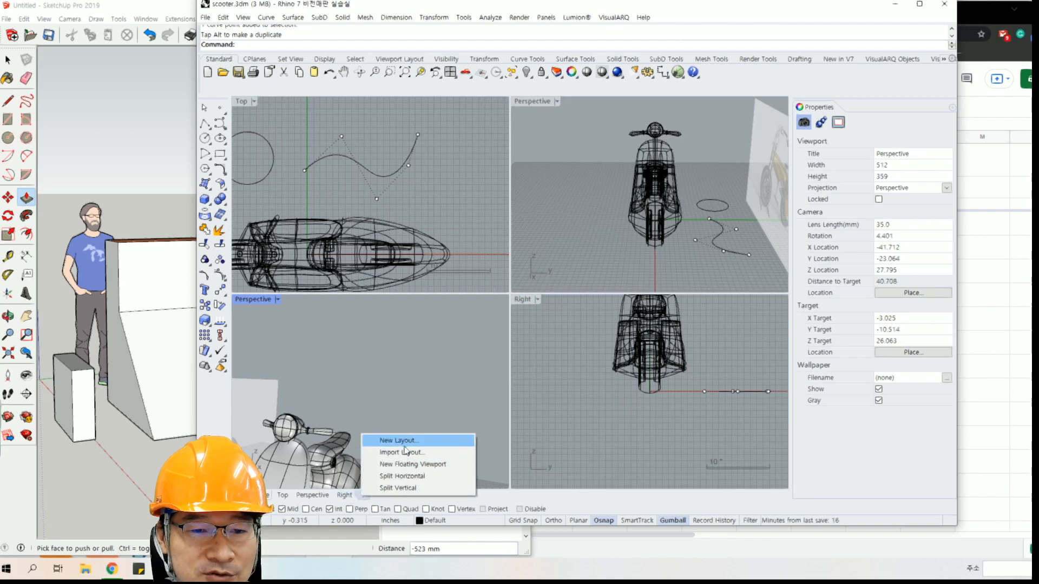
Extrude the wavy curve straight up into a curved wall beside the scooter.
right_click_drag(689, 207, 686, 221)
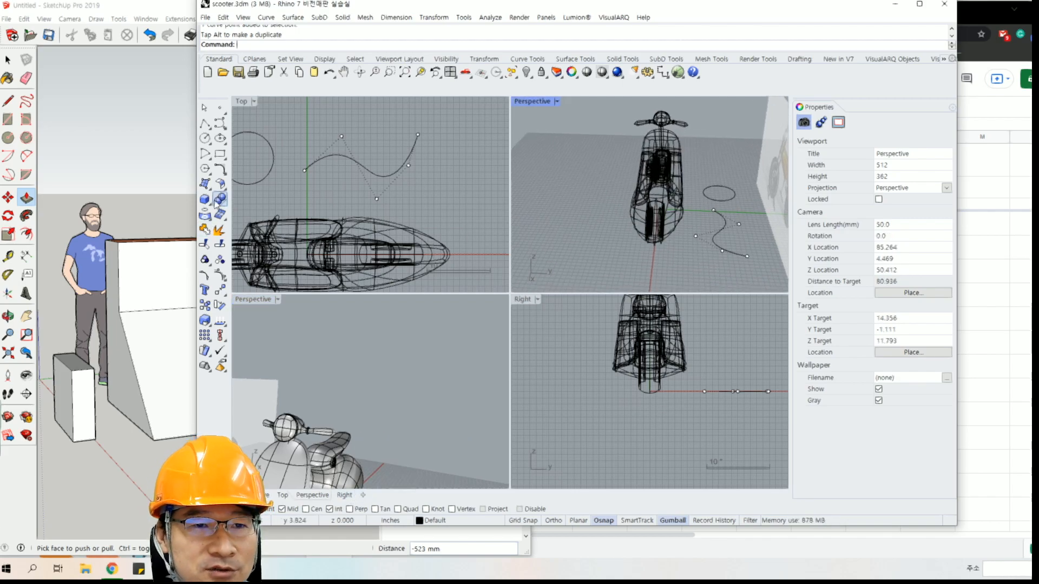
left_click(292, 17)
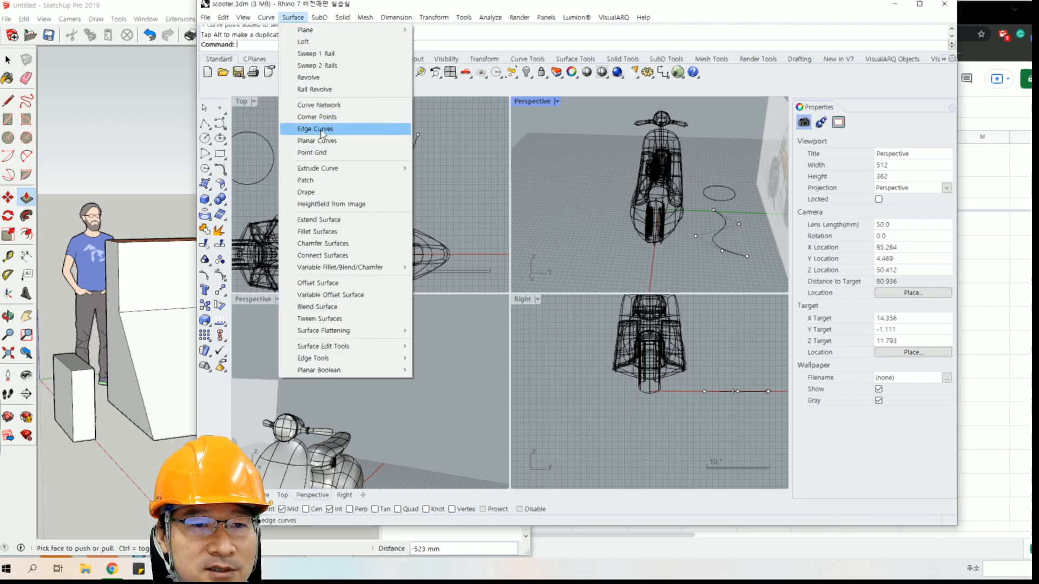
mouse_move(328, 169)
left_click(449, 169)
left_click(725, 234)
right_click(724, 234)
left_click(724, 166)
mouse_move(719, 196)
right_mouse_down()
mouse_move(734, 162)
mouse_move(620, 142)
right_mouse_up()
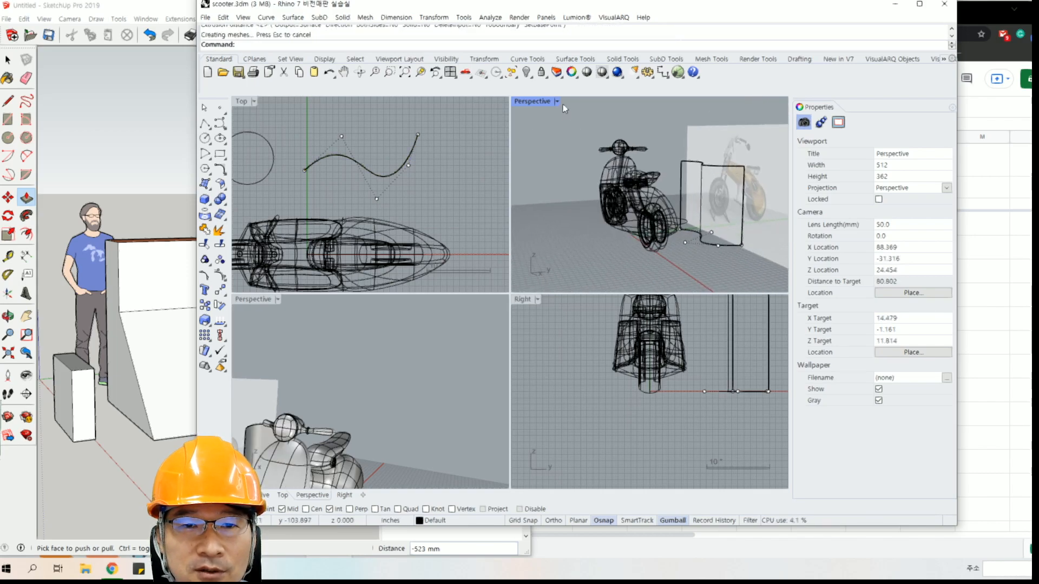
Set the Perspective viewport to Shaded display and inspect the extruded wavy wall.
left_click(557, 102)
left_click(585, 147)
right_click_drag(705, 185, 627, 239)
left_click(696, 190)
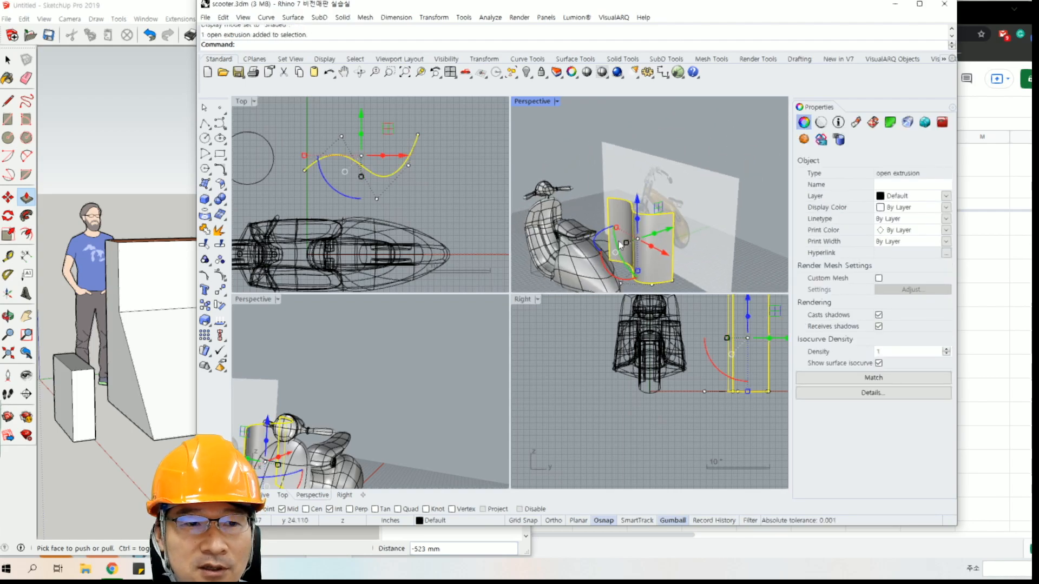
left_click(462, 169)
Switch to SketchUp and examine the wavy cut in the red block from a higher angle.
left_click(118, 24)
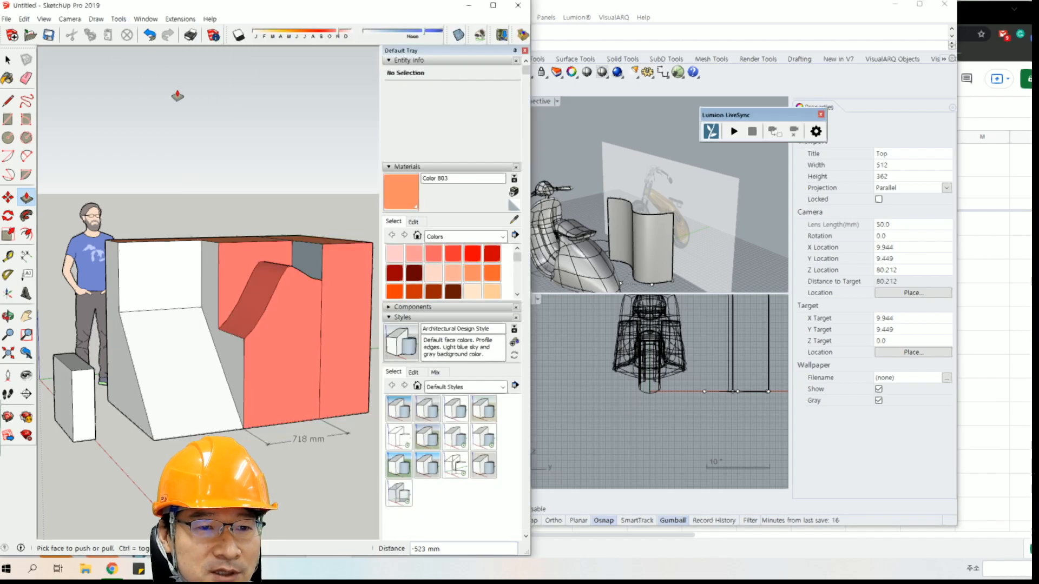
mouse_move(276, 168)
middle_mouse_down()
mouse_move(169, 304)
mouse_move(302, 295)
mouse_move(216, 316)
mouse_move(259, 307)
middle_mouse_up()
mouse_move(184, 323)
middle_mouse_down("shift")
mouse_move(227, 296)
mouse_move(198, 315)
middle_mouse_up("shift")
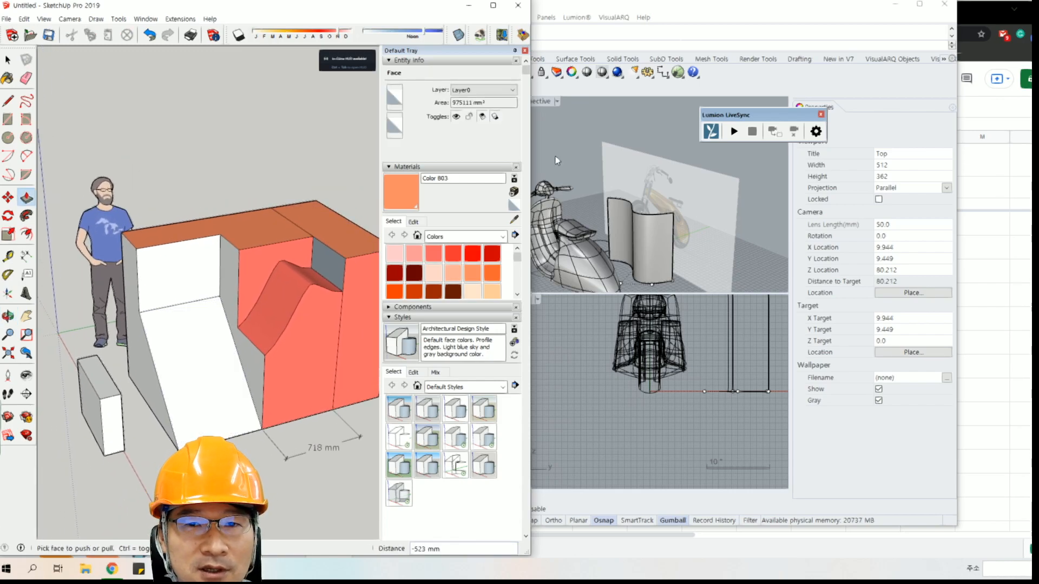
Switch to Rhino and create a solid box on the ground in front of the scooter in the Perspective view.
left_click(680, 14)
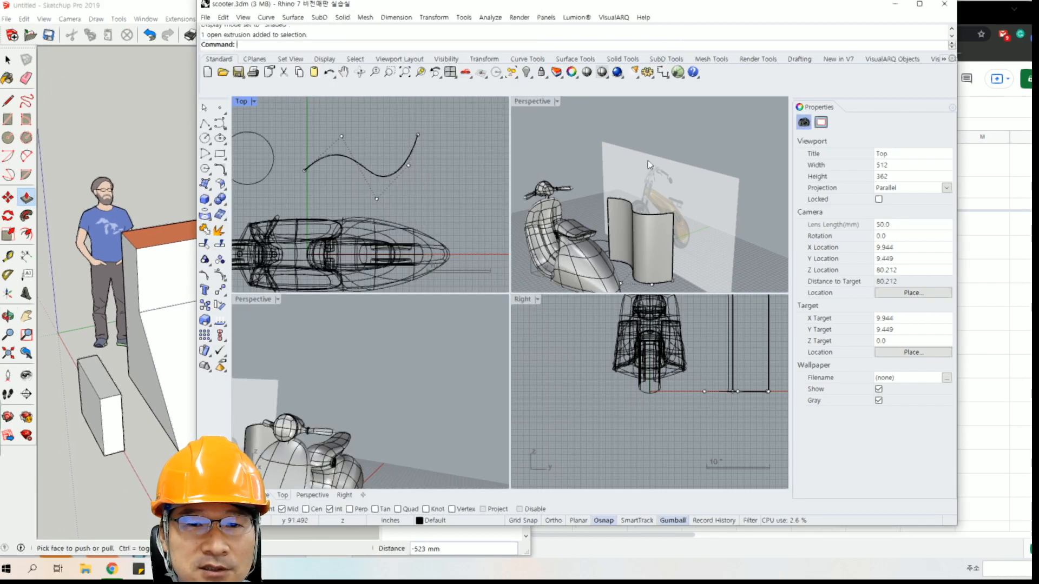
scroll(651, 192, "down", 10)
middle_click(642, 215)
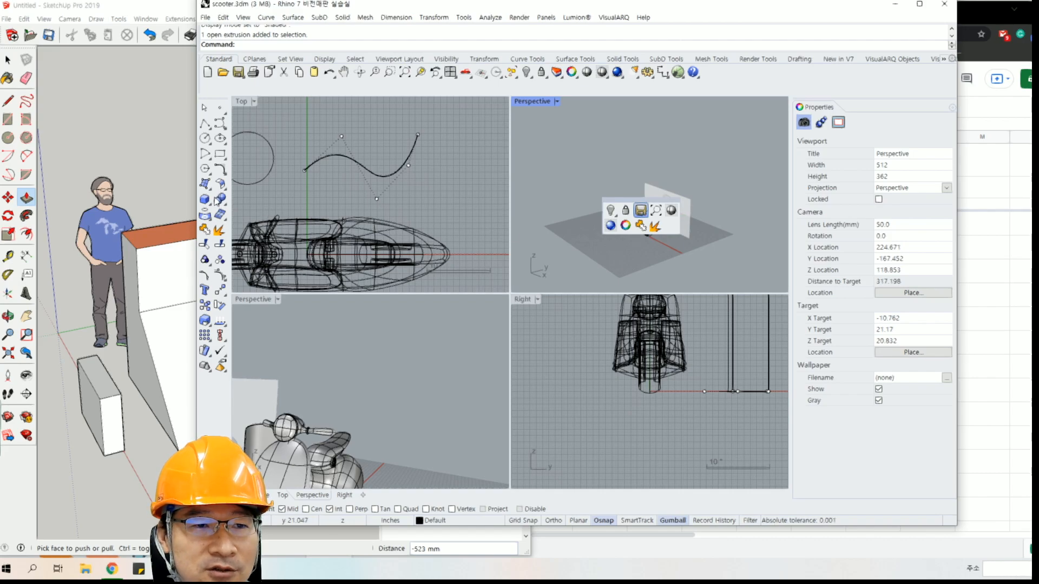
left_click(205, 200)
left_click(564, 246)
left_click(633, 256)
left_click(632, 224)
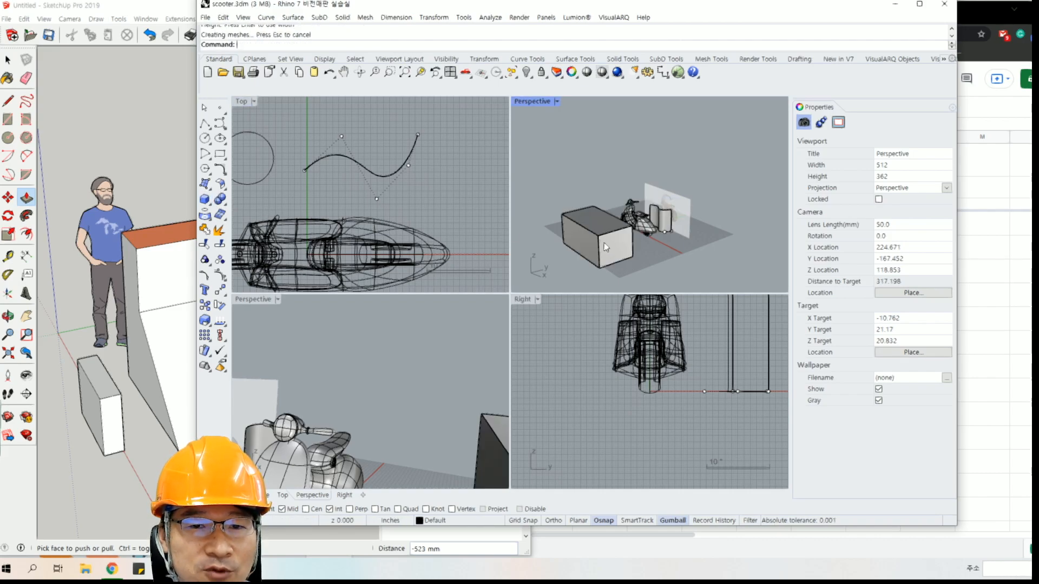
Extrude the box's top face upward by 50, and extrude the new top face by another 20.
left_click(611, 228)
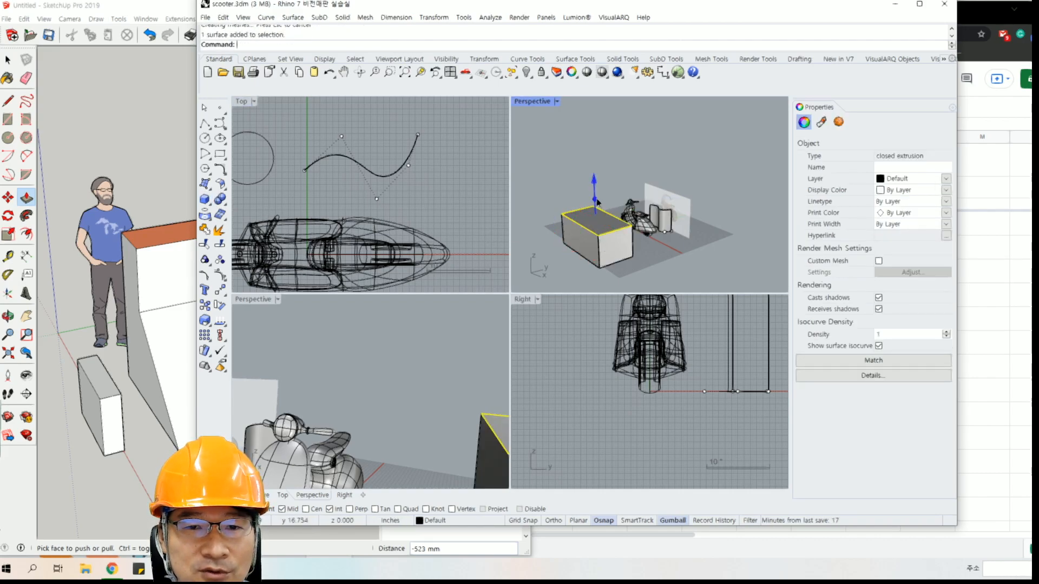
type("50")
key("Return")
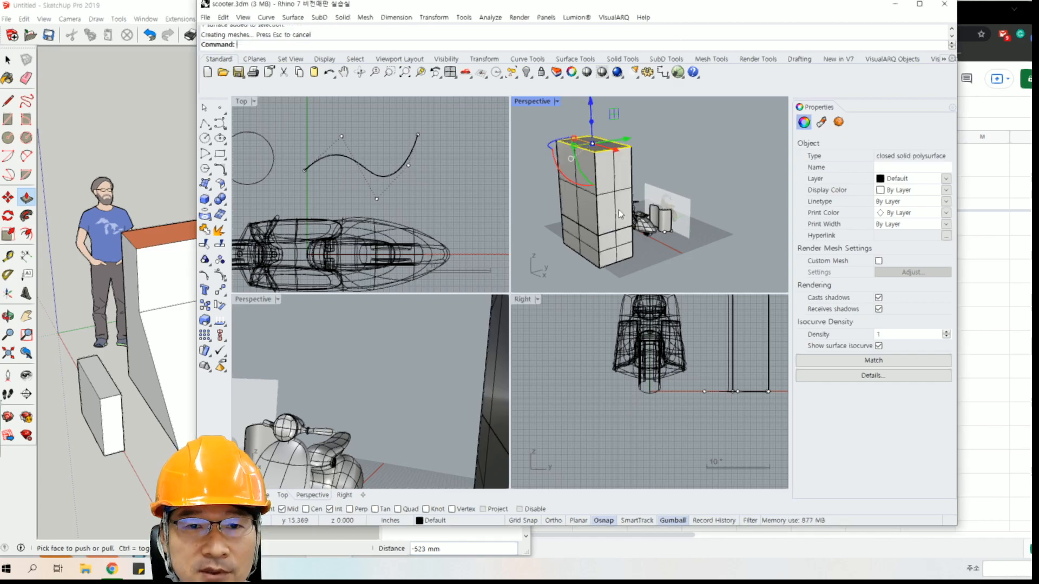
left_click(592, 122)
type("20")
key("Return")
Move the middle side face of the stacked box by -30 along the green axis.
left_click(699, 131)
right_click_drag(690, 141, 693, 198, "shift")
right_click_drag(693, 198, 616, 244)
left_click(598, 230, "ctrl+shift")
left_click(617, 245)
type("-3")
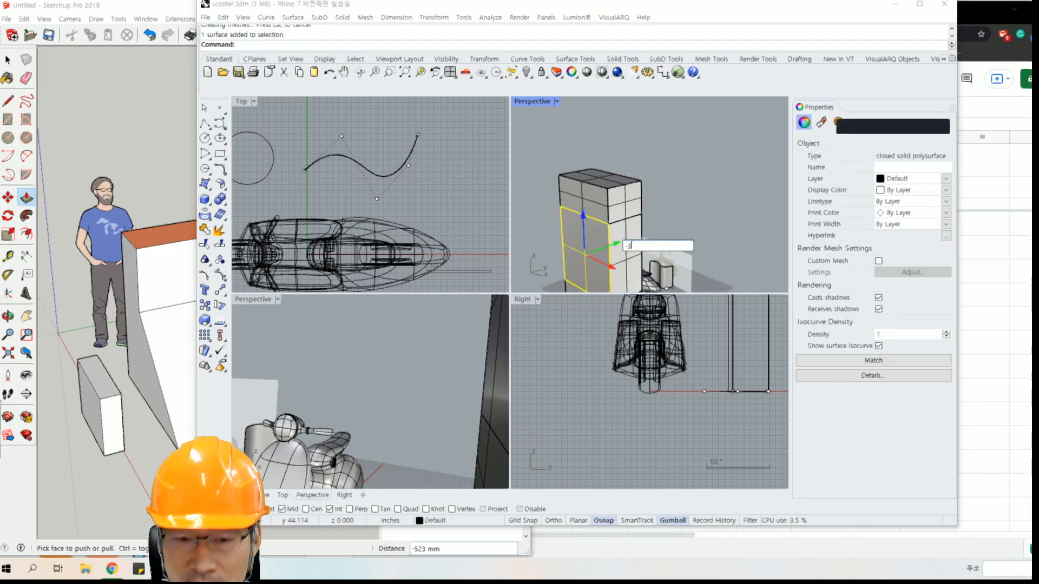
type("0")
key("Return")
left_click(716, 190)
scroll(717, 191, "down", 11)
Extrude the protruding middle side face by -20 along the green axis.
left_click(660, 229, "ctrl+shift")
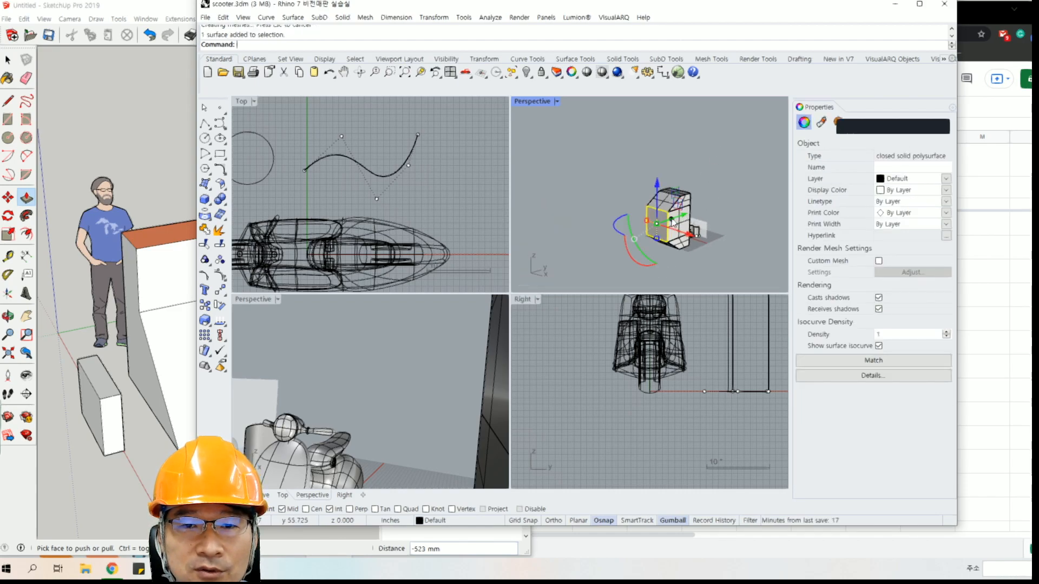
left_click(679, 222)
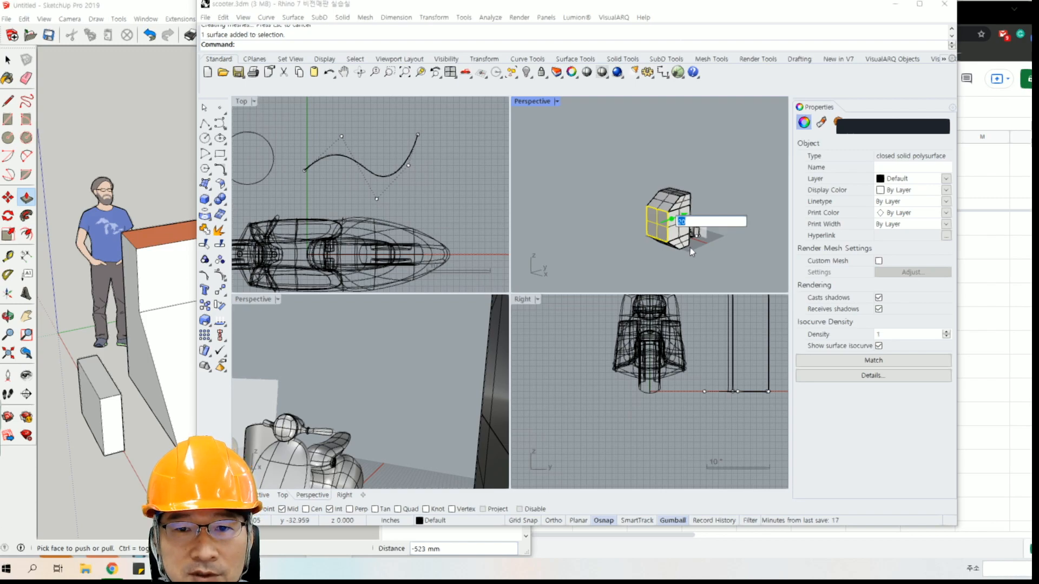
type("-")
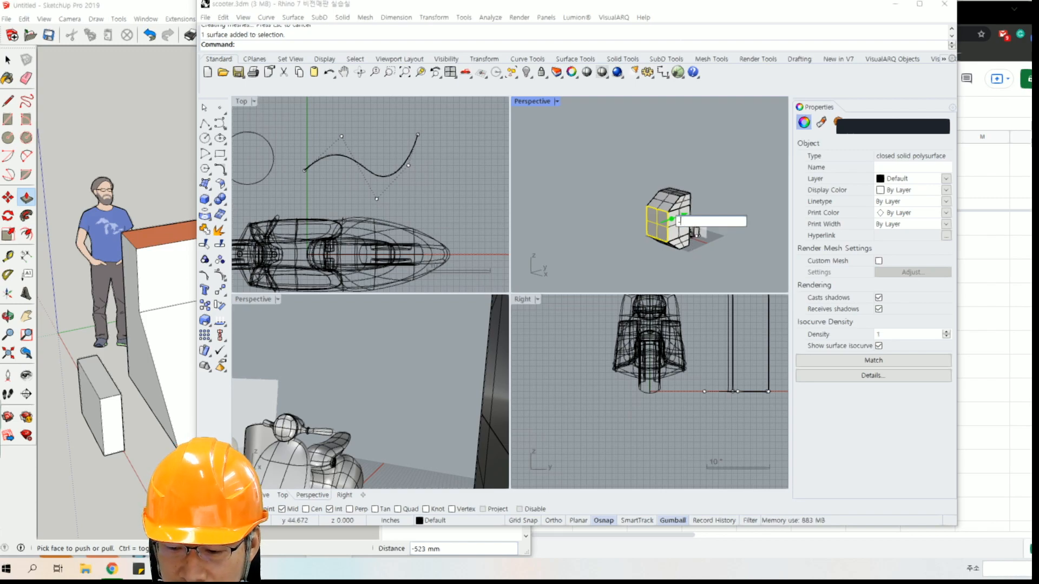
type("20")
key("Return")
scroll(678, 245, "up", 5)
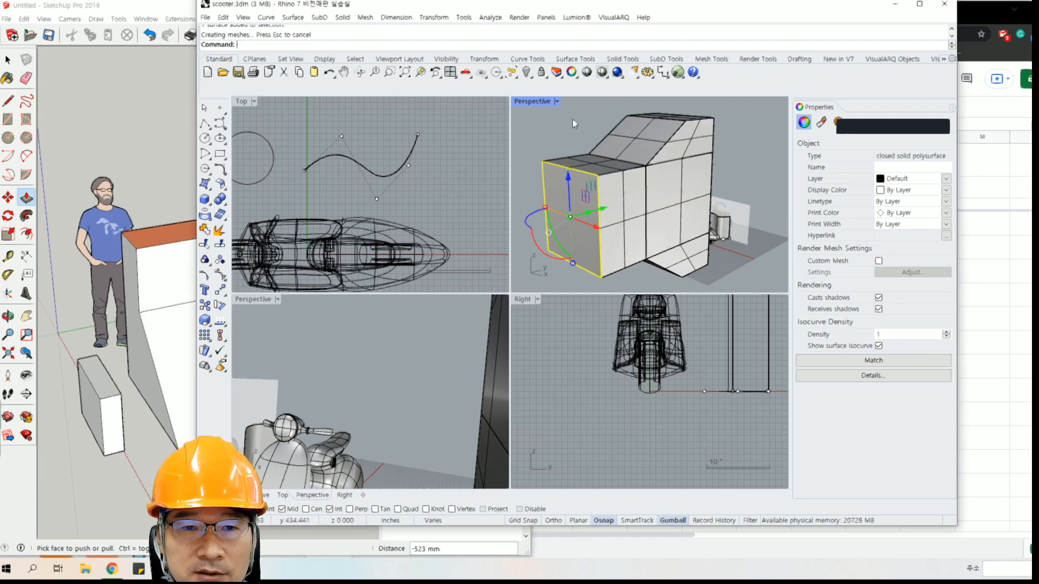
Maximize the Perspective viewport and examine the stepped solid from the other side.
double_click(545, 103)
right_click_drag(491, 204, 534, 225)
left_click(640, 153)
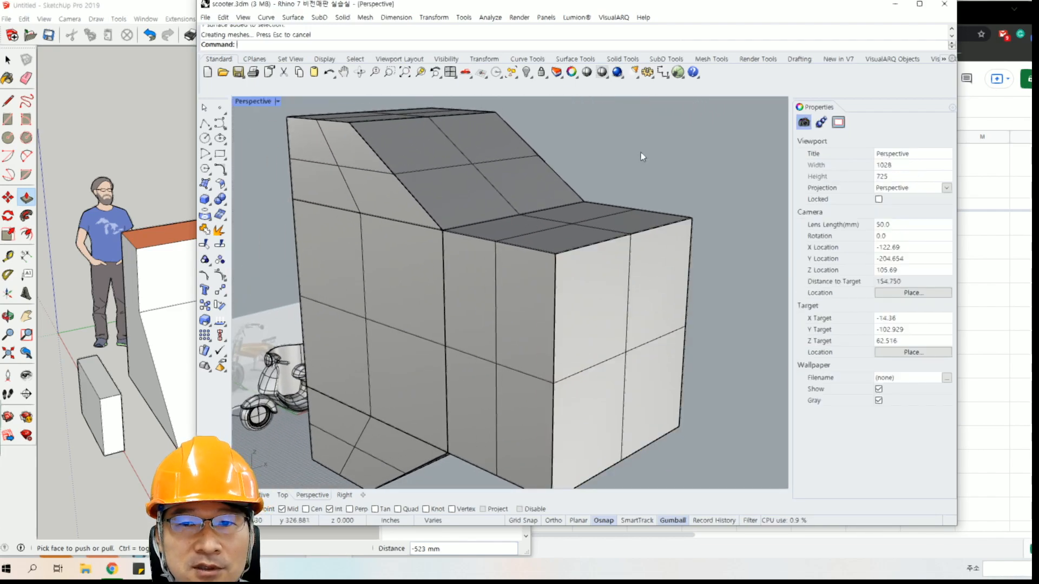
Switch to the comparison sheet in Chrome and review the intuitive modeling row (직관적 모델링) for both programs.
left_click(111, 572)
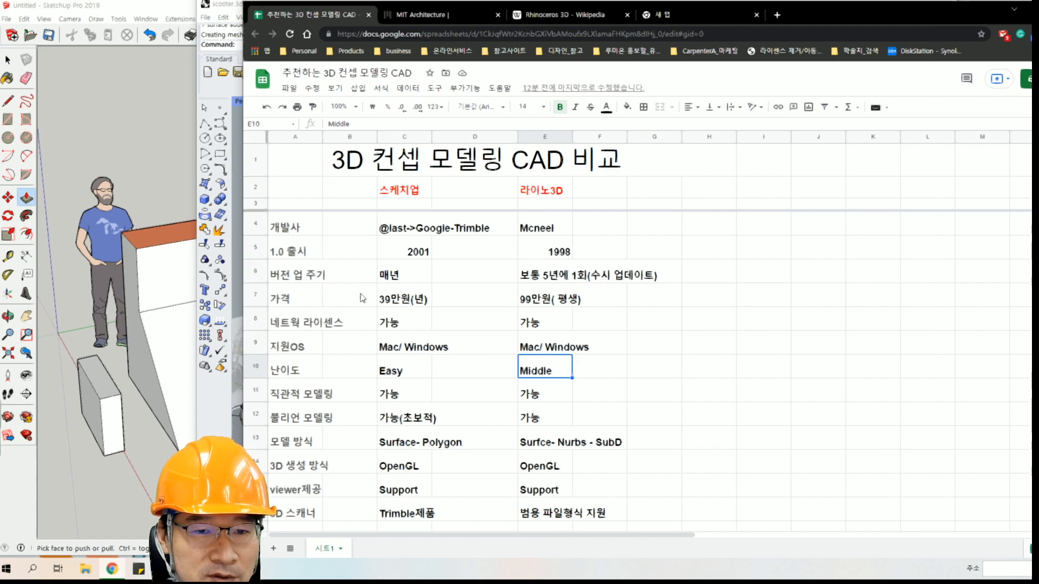
key("Left")
key("Left")
key("Left")
key("Down")
key("Down")
key("Up")
key("Right")
key("Left")
key("Left")
key("Right")
key("Right")
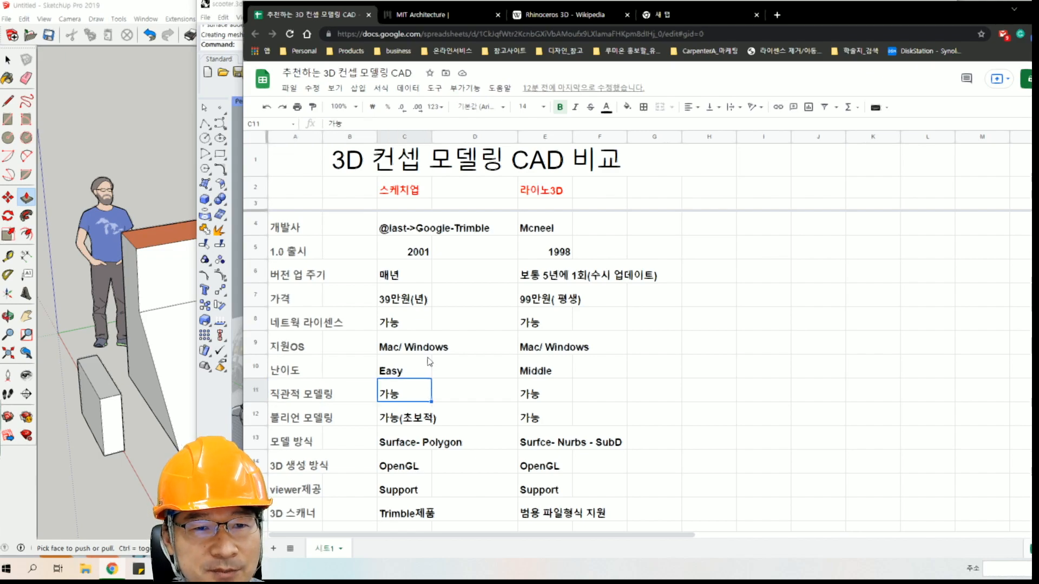
key("Right")
key("Right")
key("Right")
key("Left")
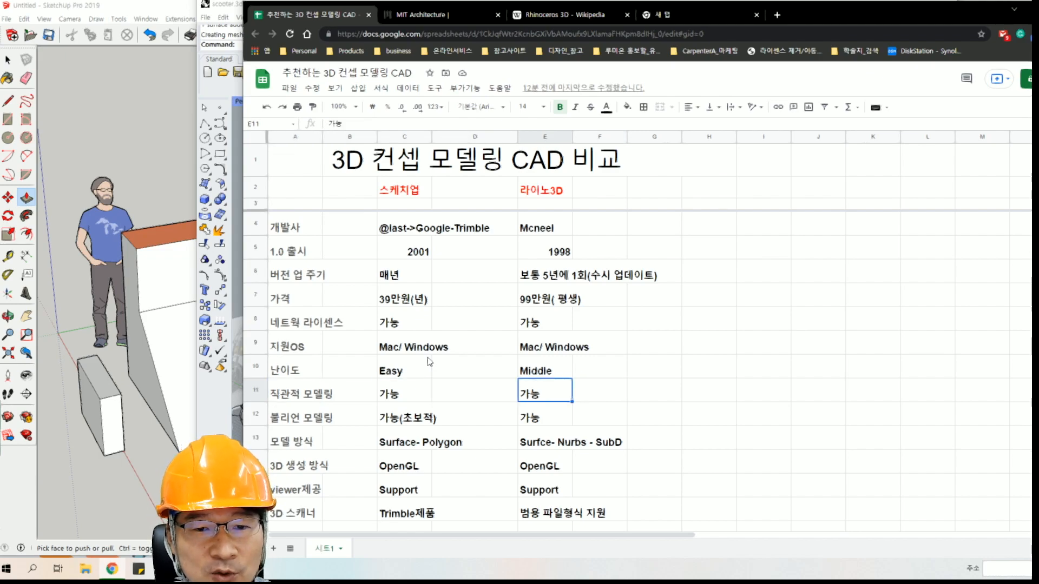
Move to the Boolean modeling row of the sheet and select its label cell A12.
key("Down")
key("Left")
key("Left")
key("Left")
key("Left")
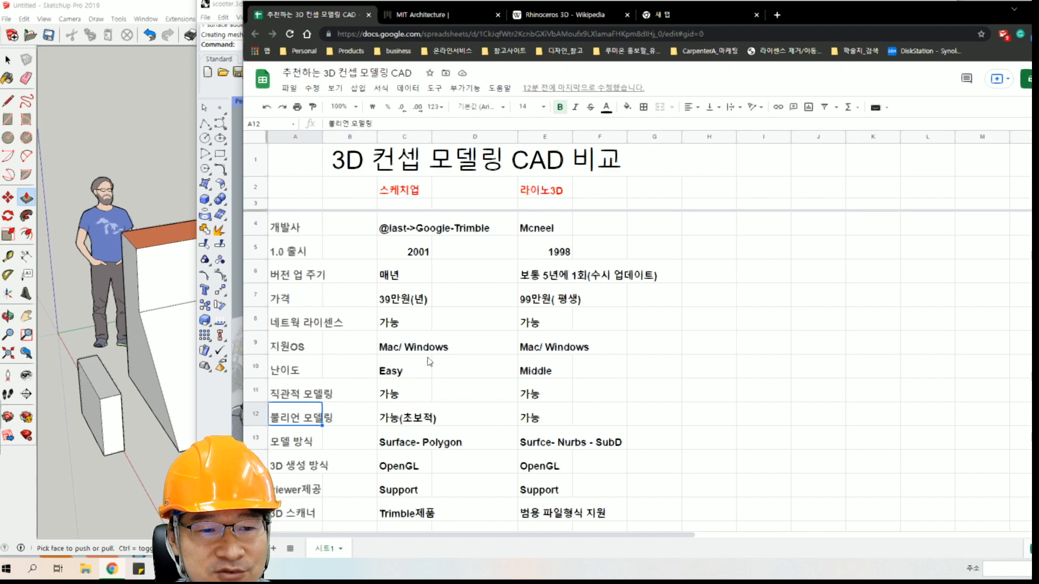
Switch to SketchUp, widen its window and display the Solid Tools toolbar over the model area.
left_click(134, 130)
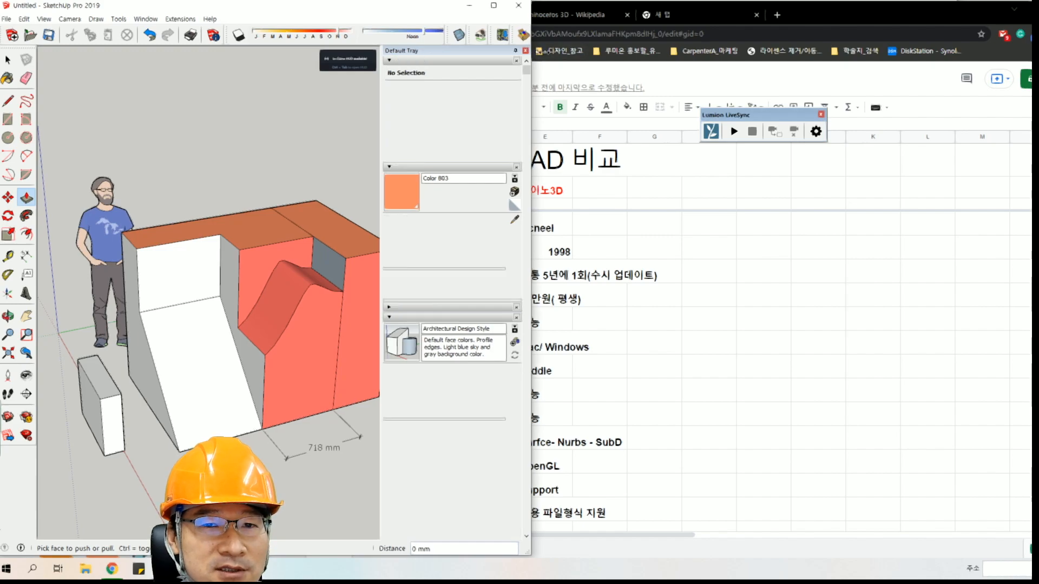
left_click_drag(535, 51, 867, 53)
right_click(671, 34)
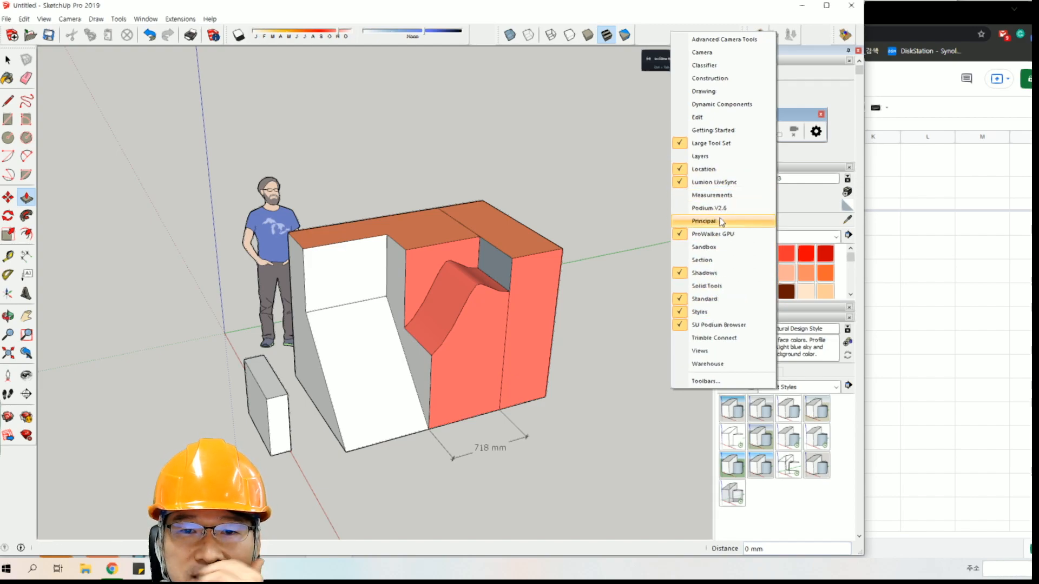
left_click(723, 286)
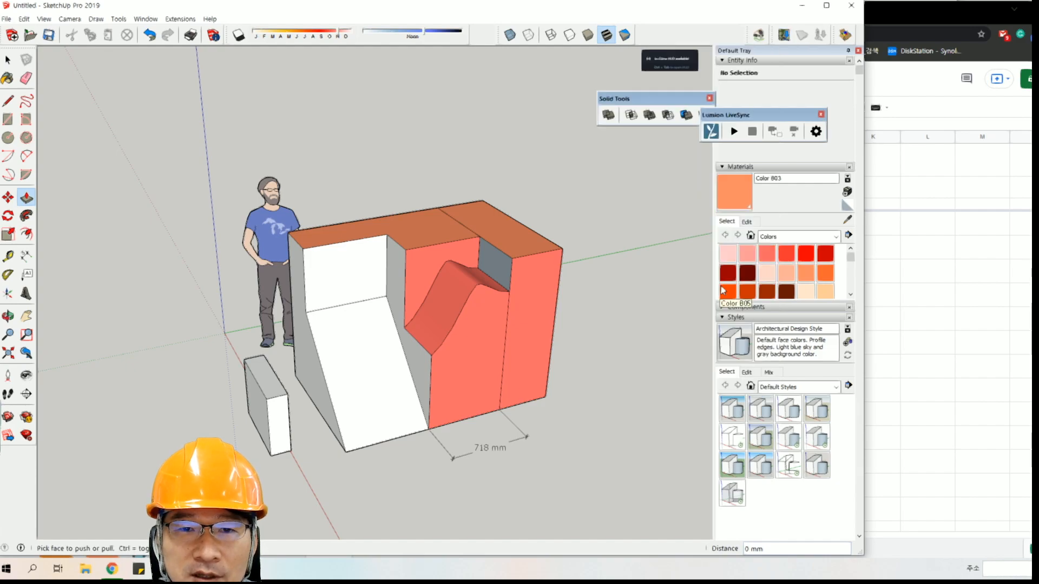
left_click_drag(644, 99, 532, 96)
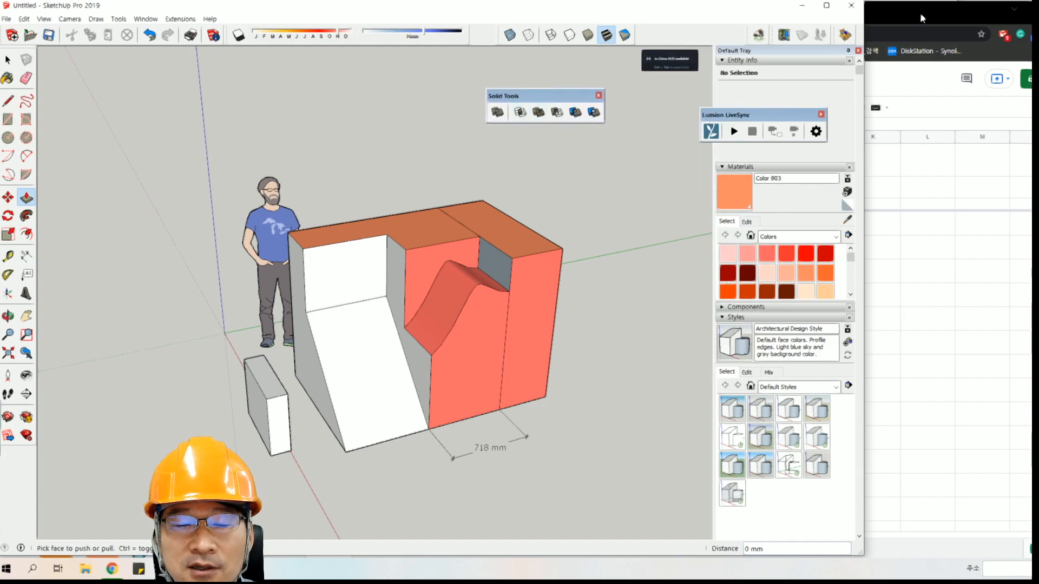
Activate the Select tool, lower the view of the model and reposition the Solid Tools toolbar above the red block.
left_click(8, 60)
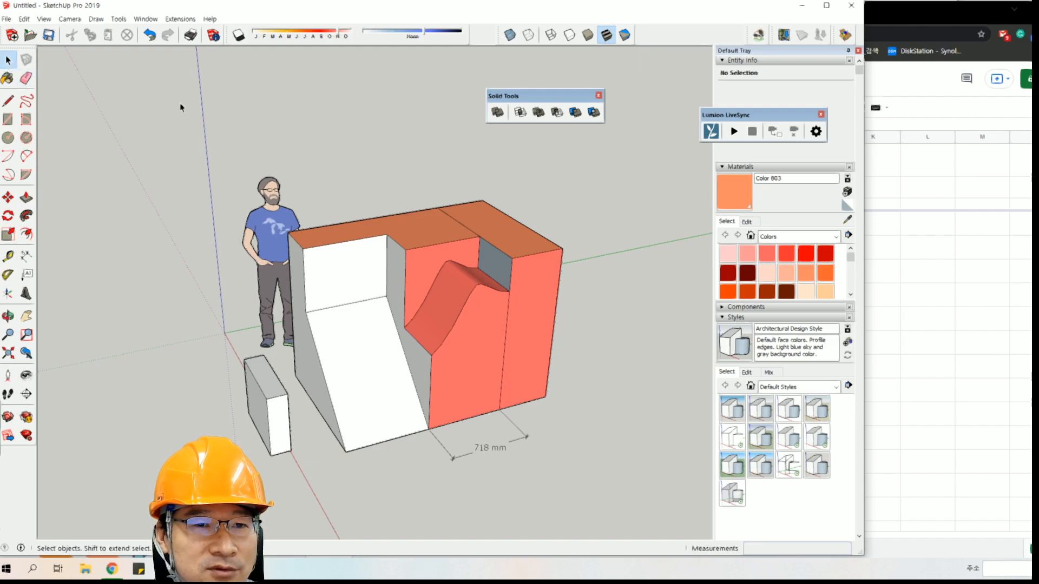
middle_click_drag(340, 216, 371, 169)
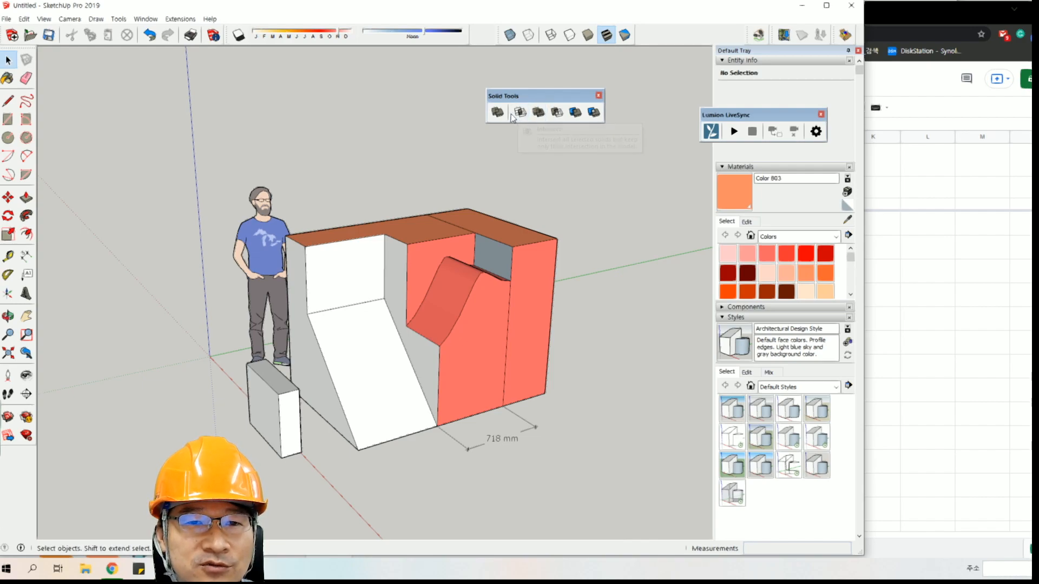
left_click_drag(542, 97, 420, 100)
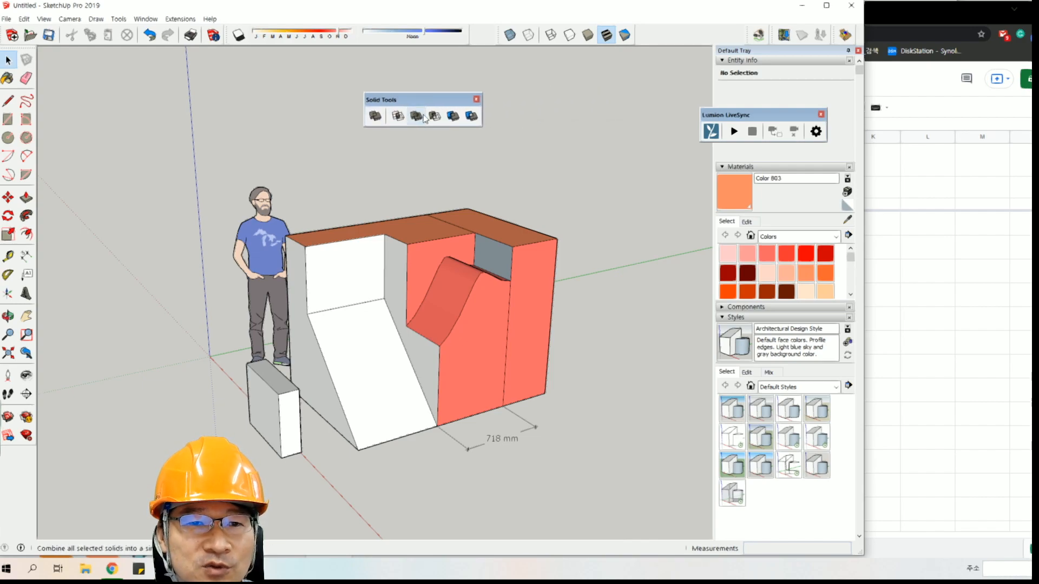
Minimize the browser and switch to Rhino with the whole stepped solid in view.
left_click(964, 12)
left_click(1036, 8)
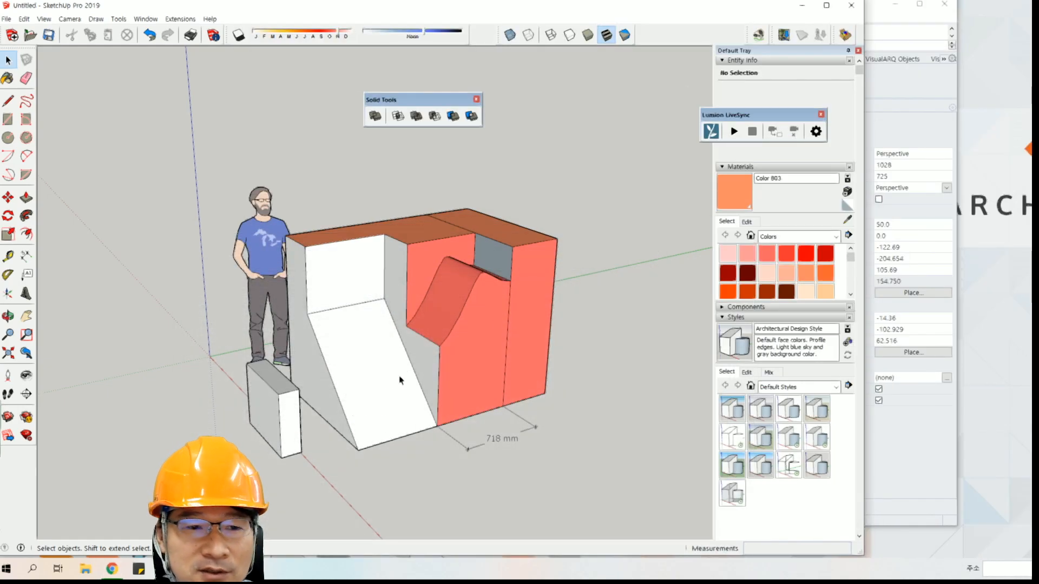
left_click(905, 436)
mouse_move(413, 320)
right_mouse_down()
mouse_move(417, 328)
mouse_move(329, 327)
mouse_move(434, 339)
mouse_move(434, 317)
right_mouse_up()
scroll(419, 343, "down", 8)
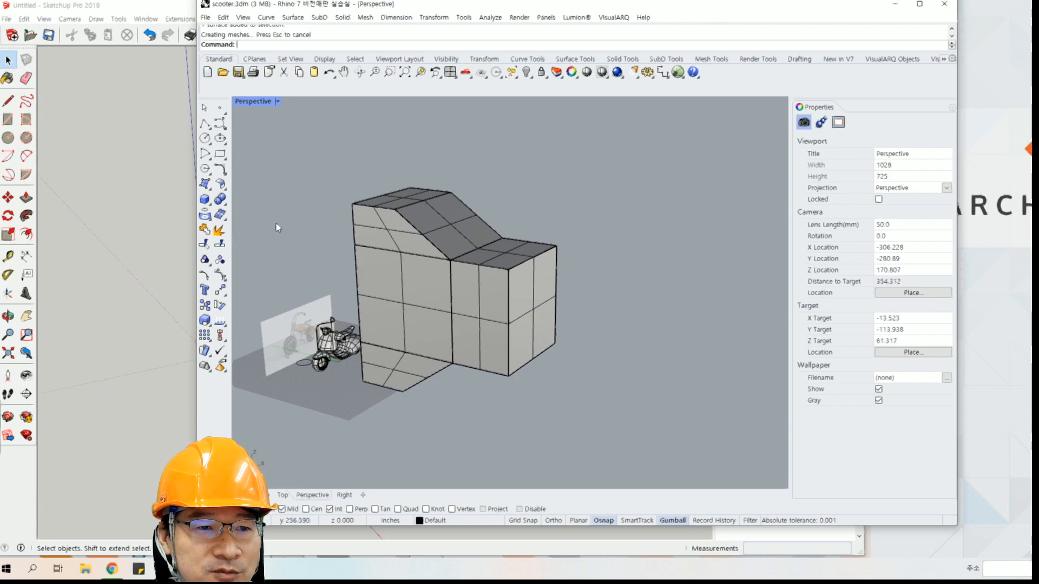
Look through Rhino's solid editing tools for the Boolean commands, including Boolean split.
left_click(221, 200)
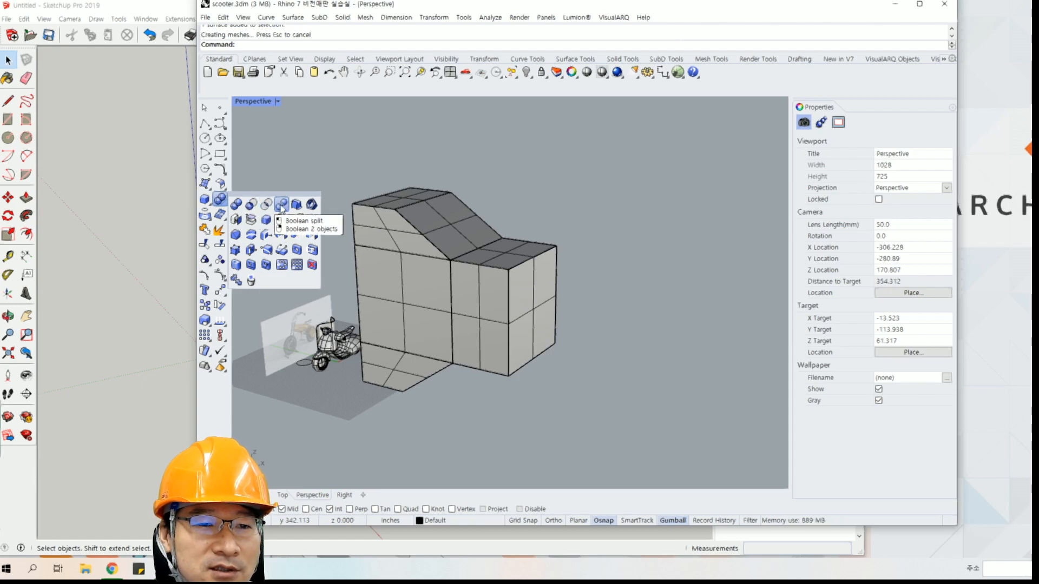
left_click(304, 158)
right_click_drag(416, 306, 435, 247)
Return to the comparison sheet in Chrome and select the model type label (모델 방식) in cell A13.
left_click(146, 304)
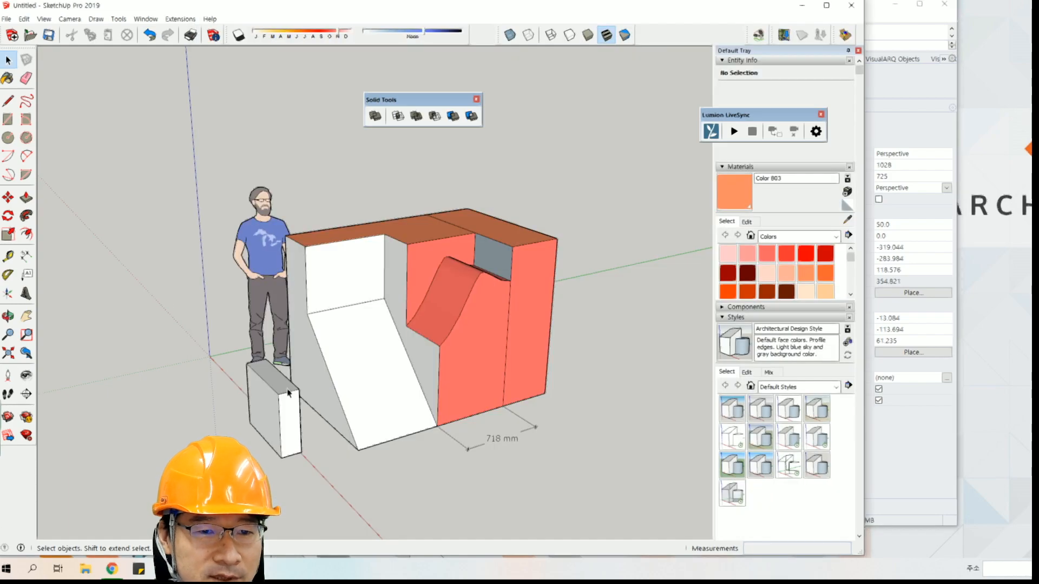
left_click(112, 569)
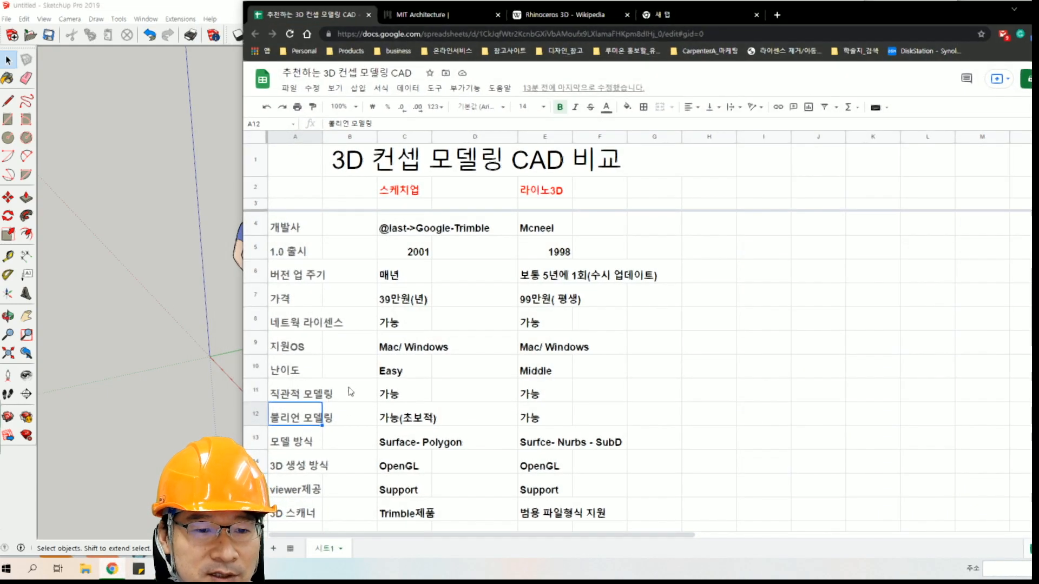
left_click(304, 446)
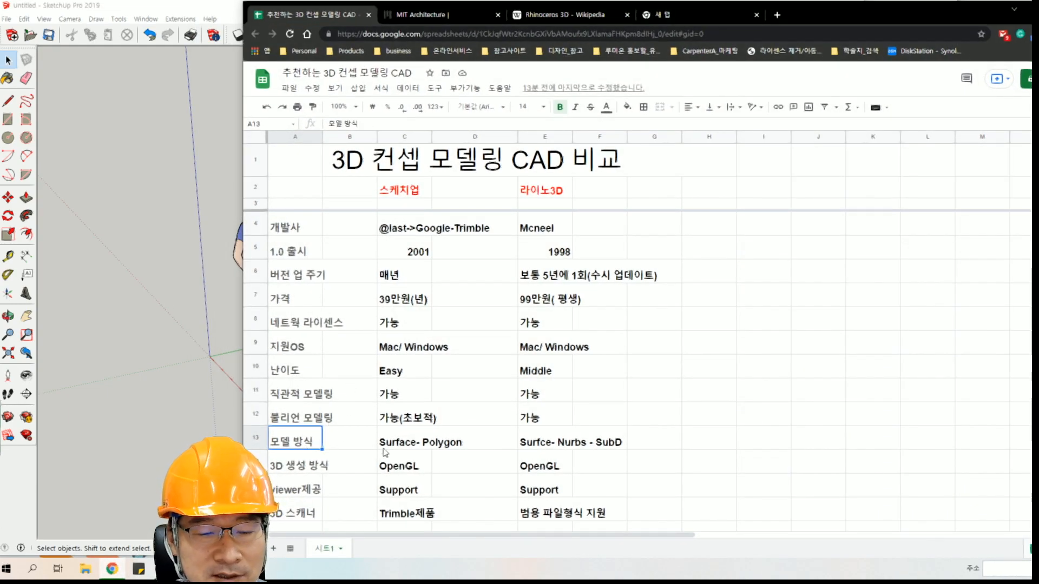
Compare the model type entries for SketchUp and Rhino in row 13, cells C13 and E13.
left_click(371, 447)
key("Right")
key("Right")
key("Right")
key("Left")
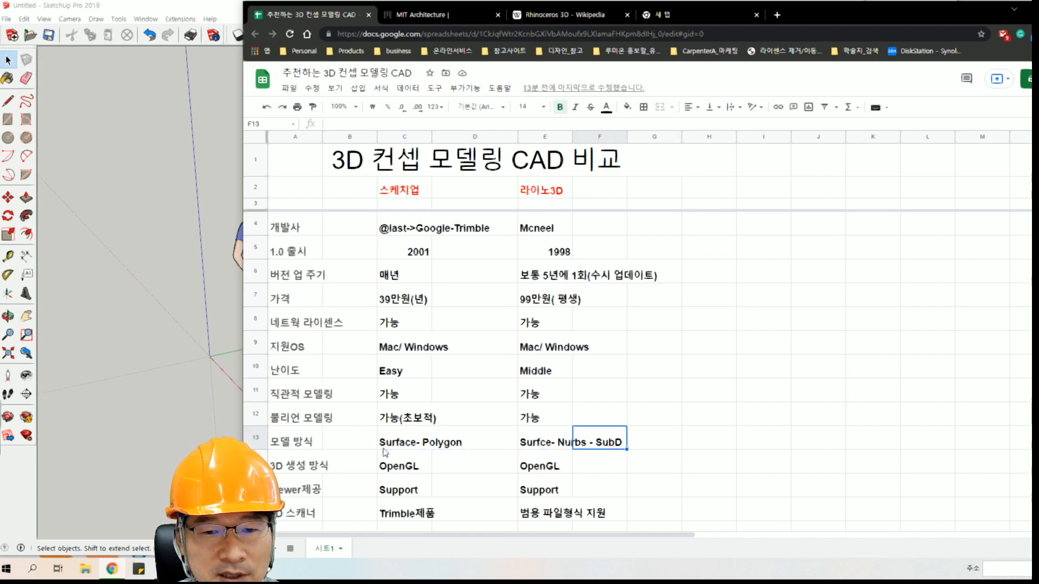
key("Left")
key("Left")
key("Right")
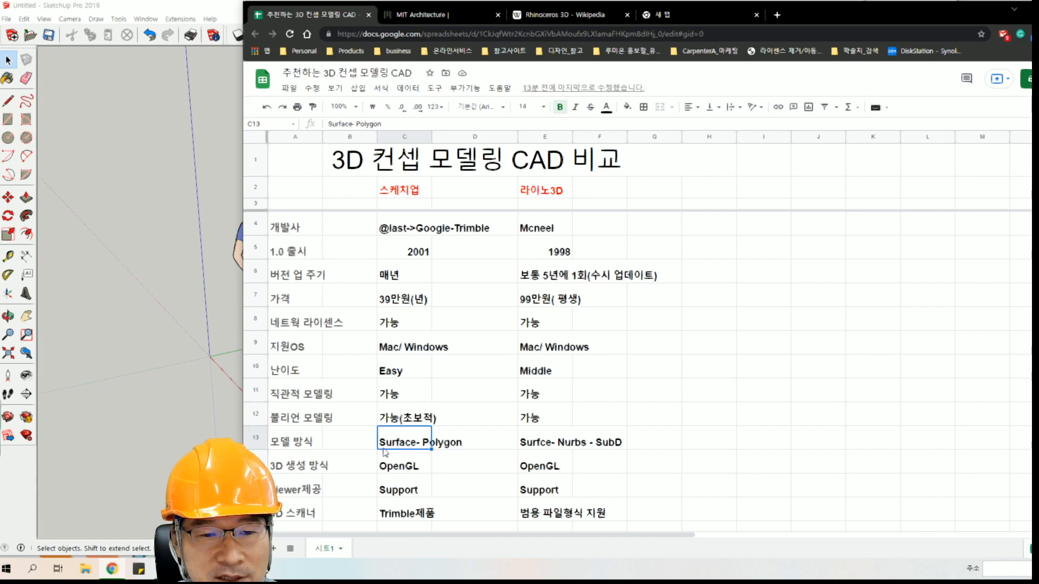
key("Right")
key("Right")
key("Right")
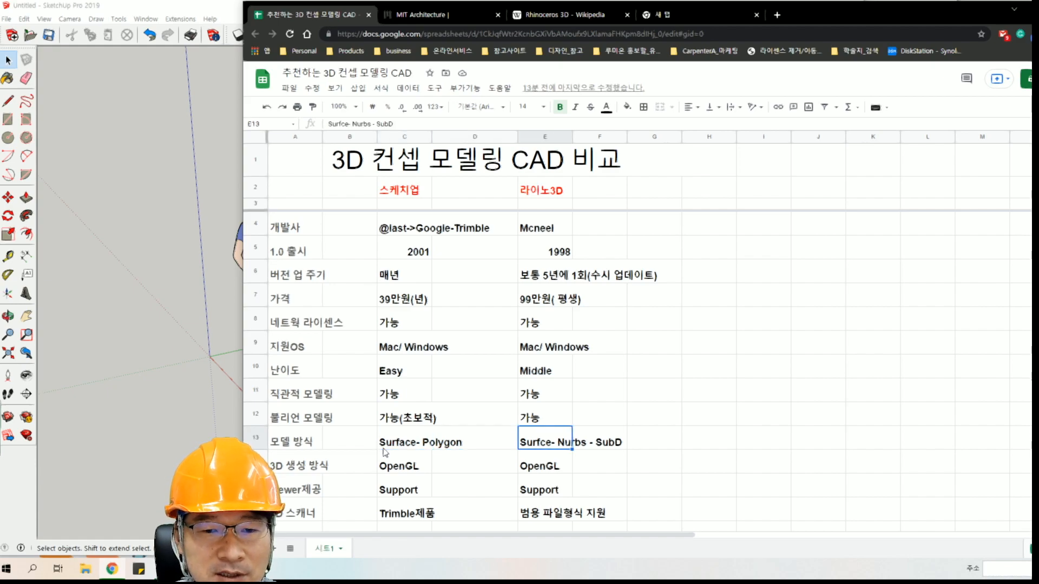
key("Left")
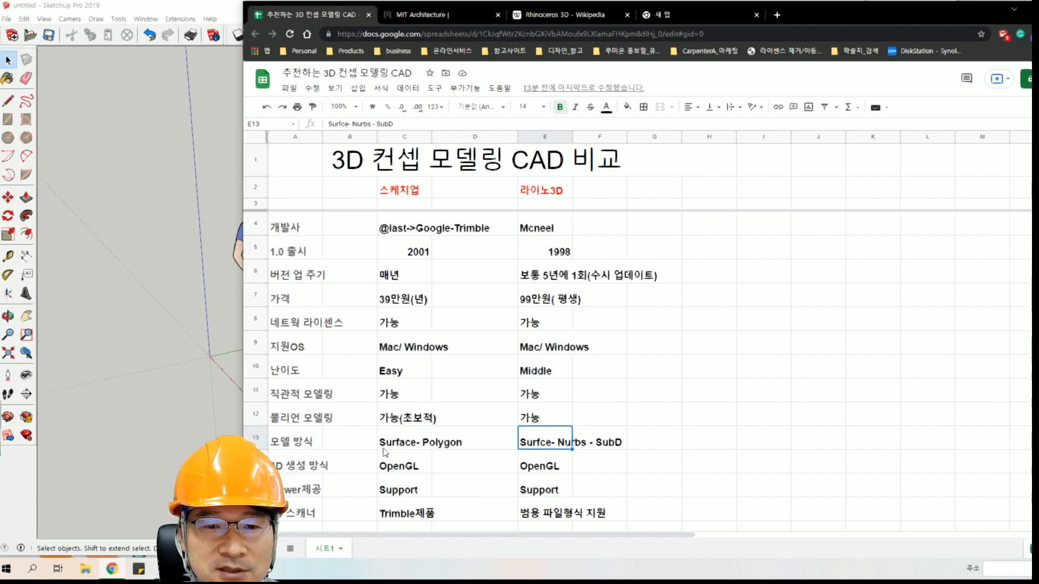
key("Left")
key("Left")
key("Right")
key("Right")
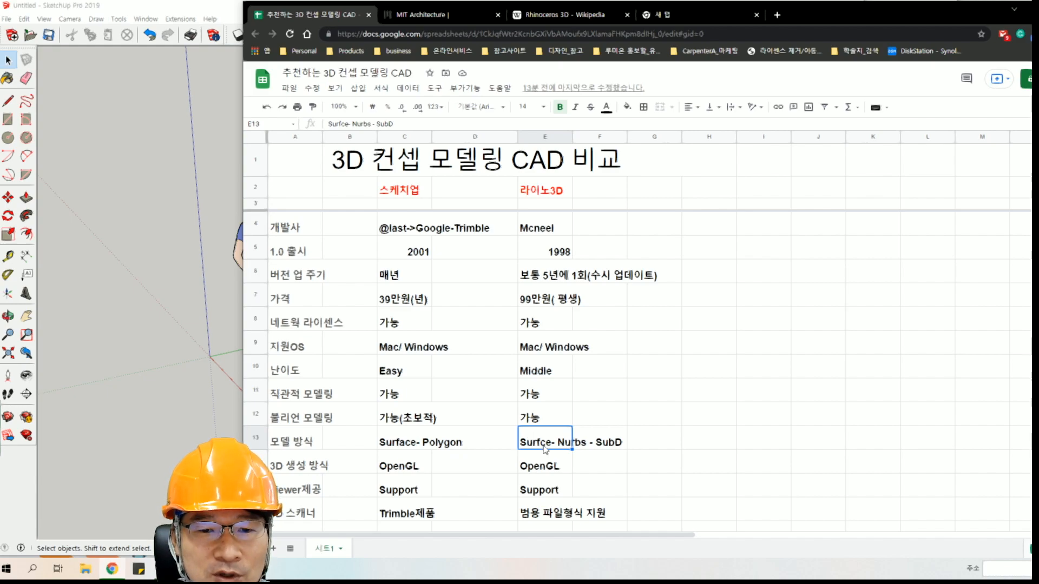
Highlight SubD within Rhino's model type entry, then leave the text unedited with cell E13 selected.
left_click(392, 124)
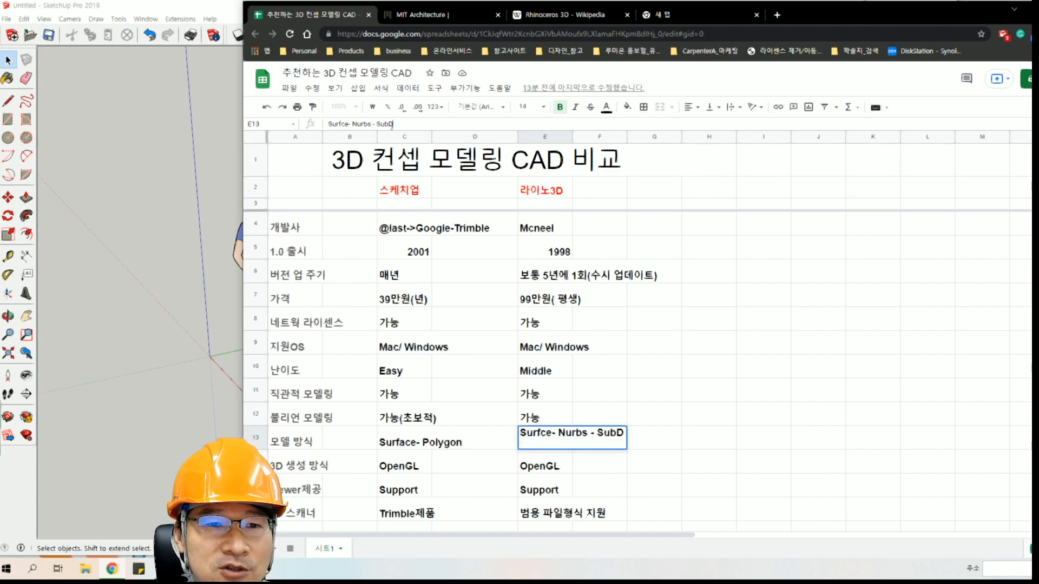
left_click(744, 348)
left_click(539, 445)
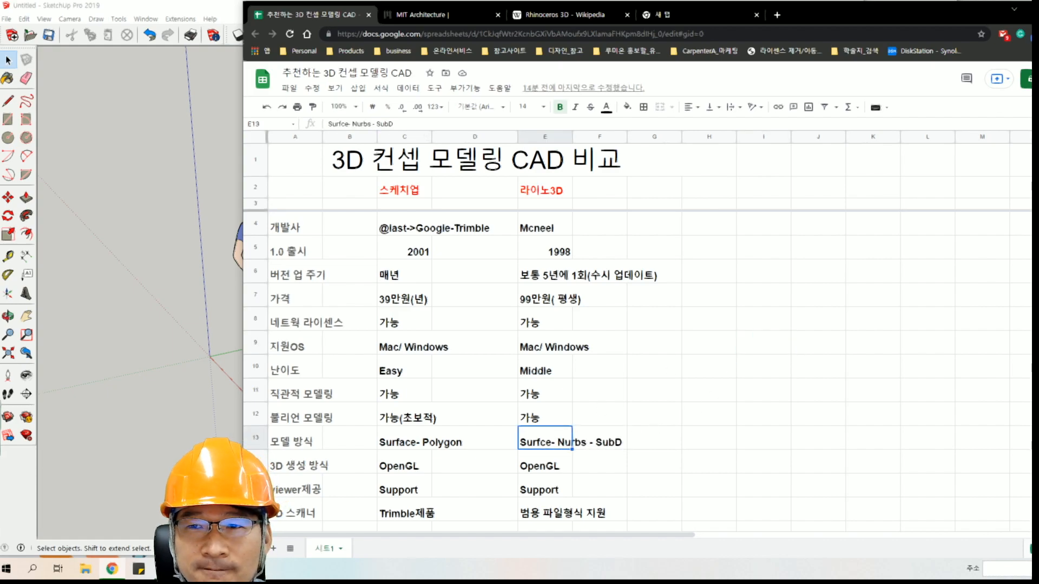
Switch from the browser to Rhino and delete the large stepped solid beside the scooter.
left_click(1031, 9)
key("alt+Tab")
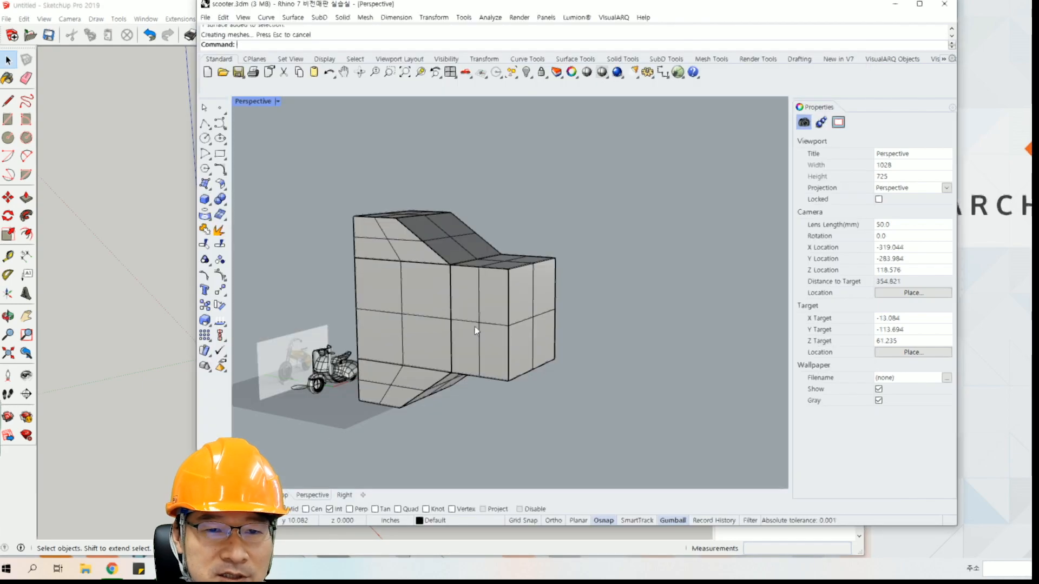
left_click(487, 268)
key("Delete")
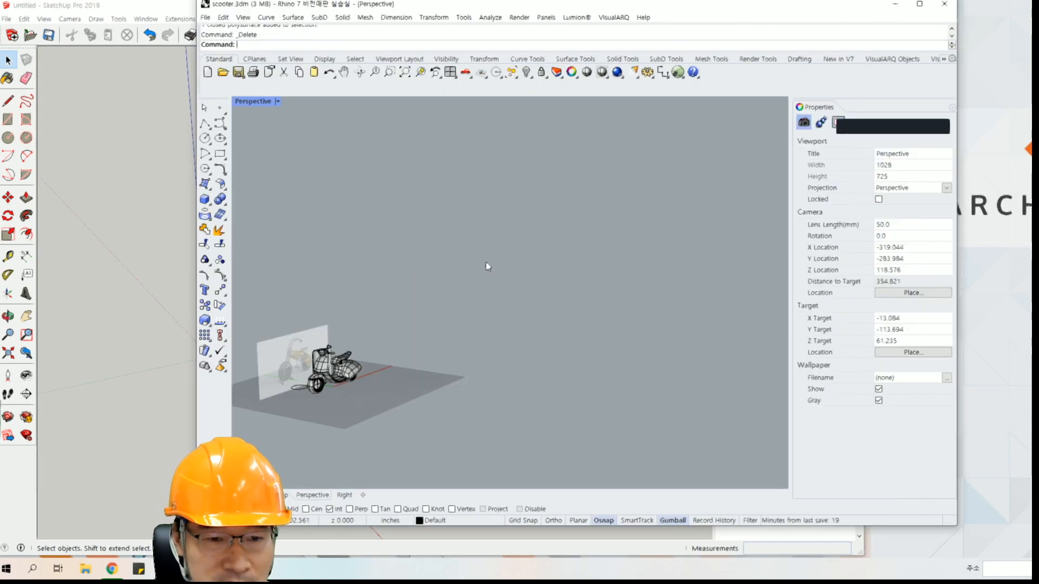
Zoom to the scene's extents and delete the curved extruded surface that crosses the scooter.
left_click(405, 72)
left_click(563, 251)
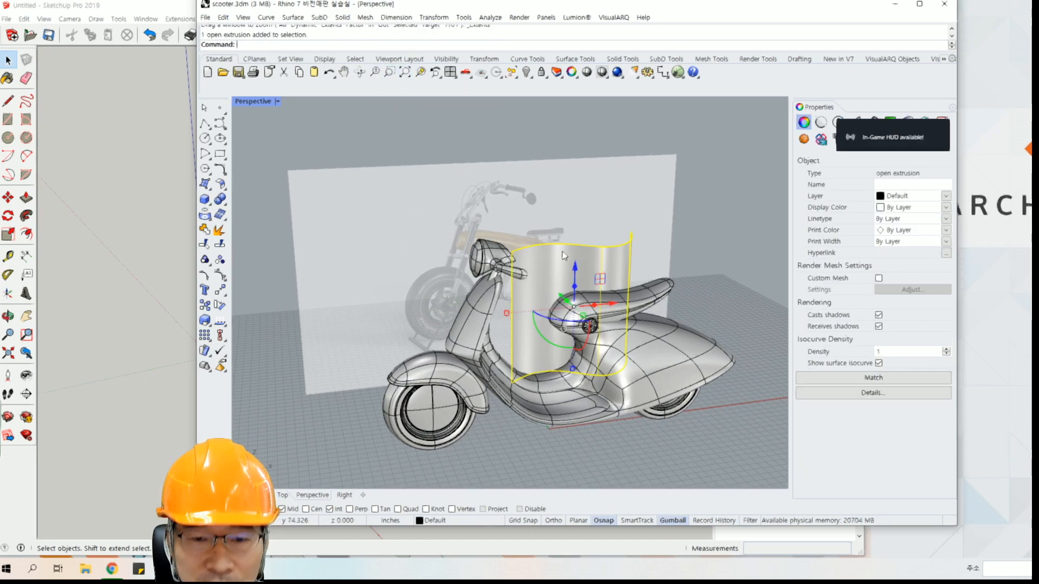
key("Delete")
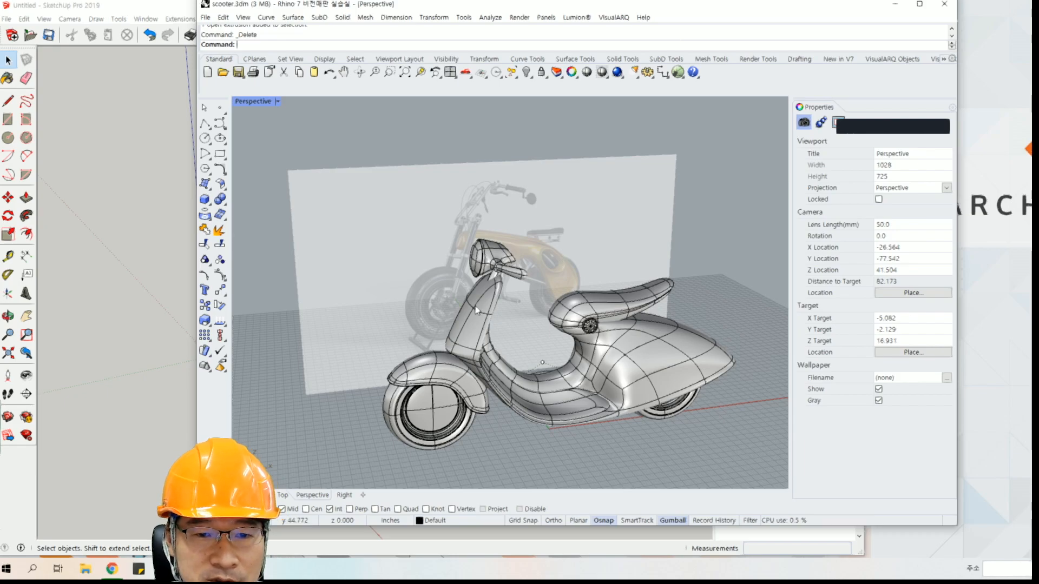
Examine the scooter's SubD body up close from several angles, including the leg shield, footwell and seat.
left_click(501, 319)
scroll(502, 320, "up", 5)
right_click_drag(531, 217, 475, 196)
left_click(619, 187)
right_click_drag(525, 277, 570, 209, "shift")
scroll(490, 221, "down", 4)
right_click_drag(397, 257, 486, 225, "shift")
scroll(476, 230, "up", 6)
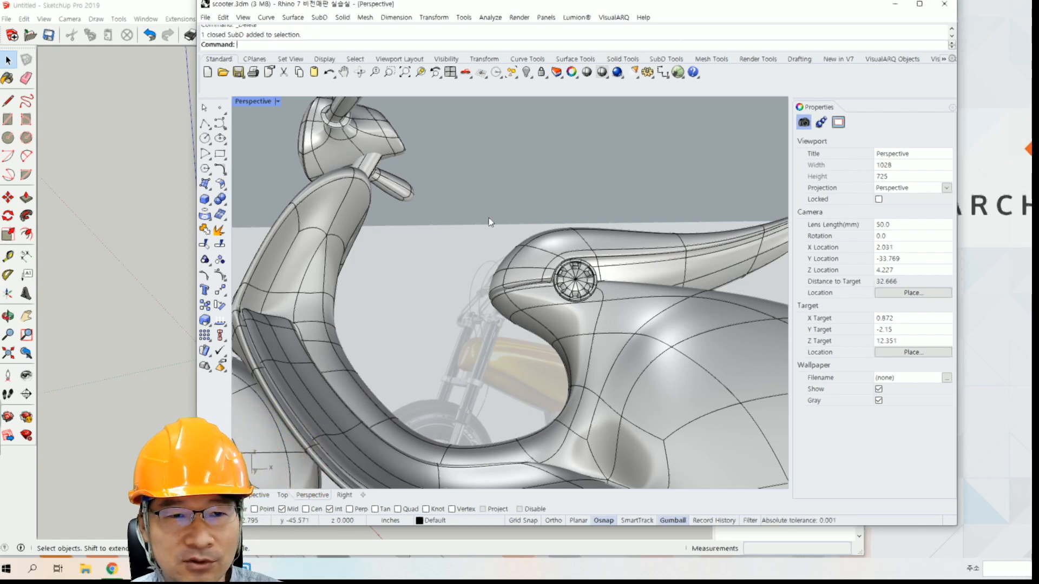
mouse_move(489, 221)
right_mouse_down()
mouse_move(520, 220)
mouse_move(484, 238)
right_mouse_up()
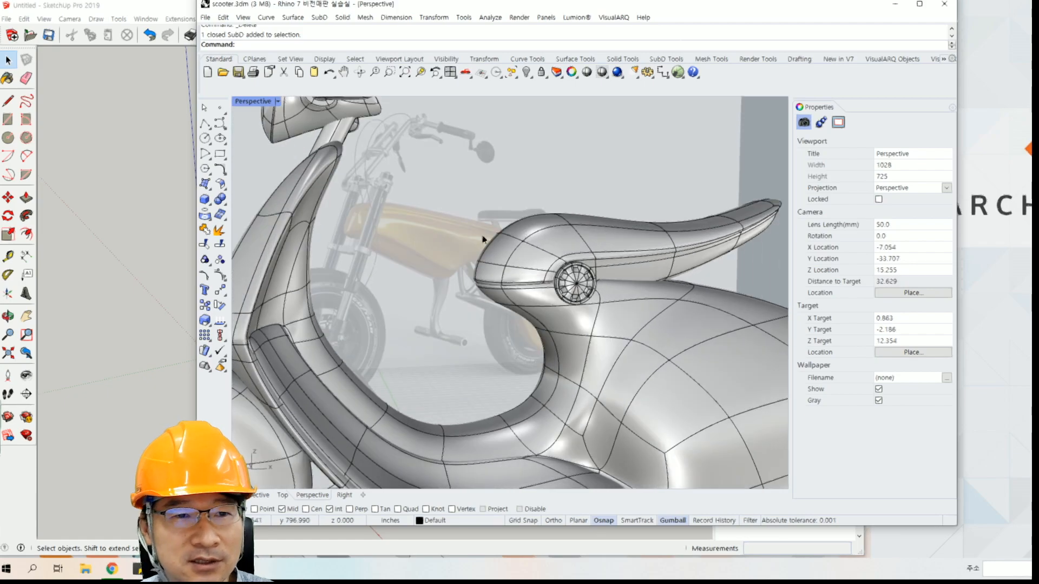
Look through Rhino's SubD commands and view the whole scooter from the front and side.
left_click(320, 18)
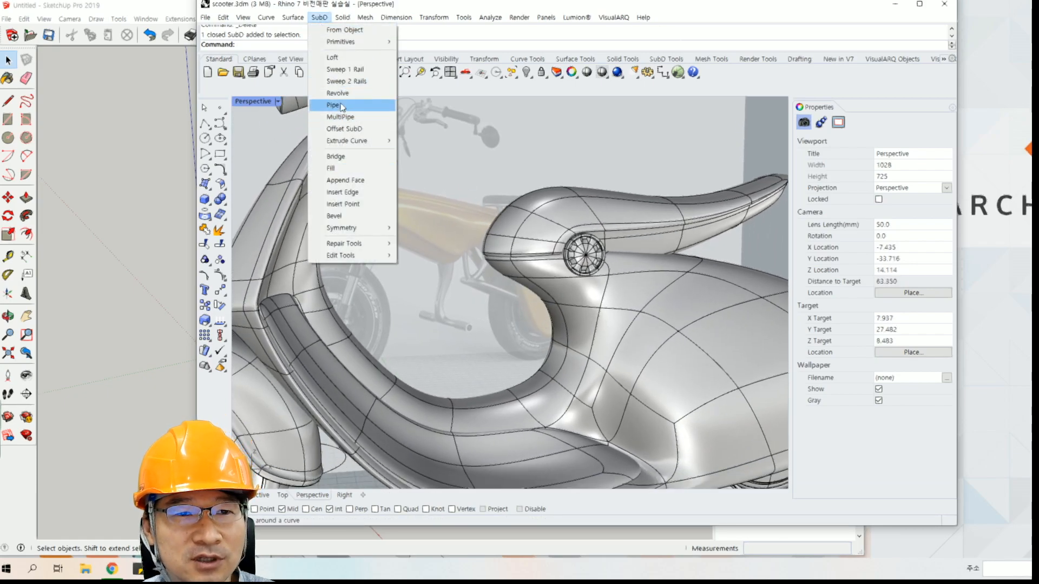
left_click(466, 190)
right_click_drag(466, 189, 678, 198)
scroll(726, 139, "down", 4)
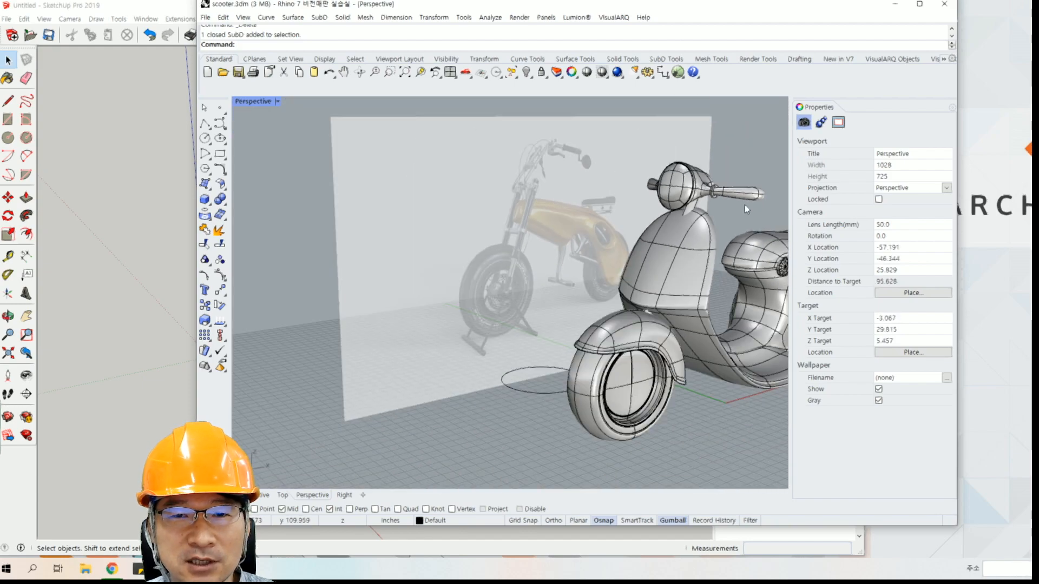
right_click_drag(493, 237, 479, 238)
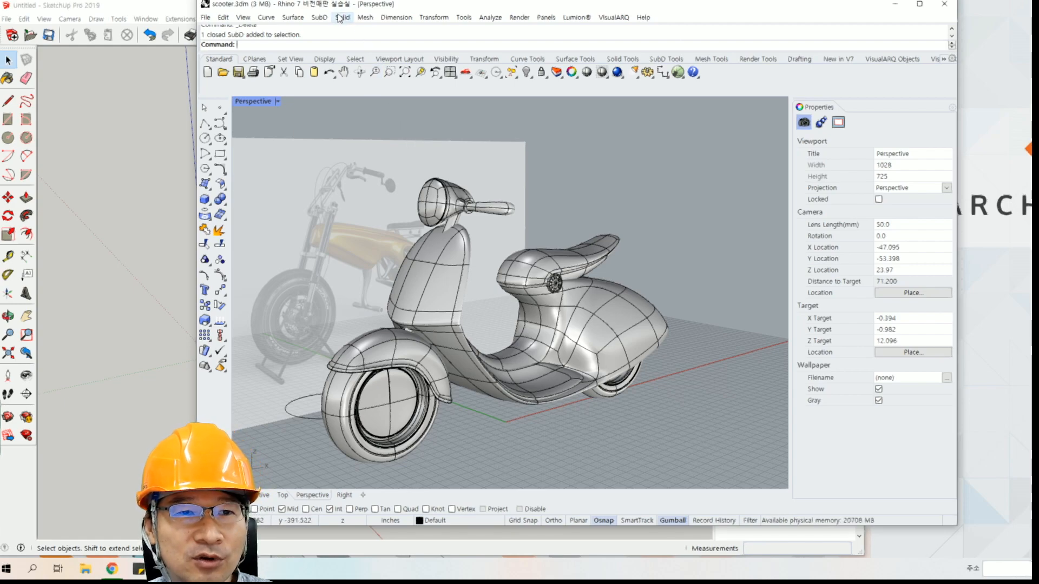
left_click(320, 18)
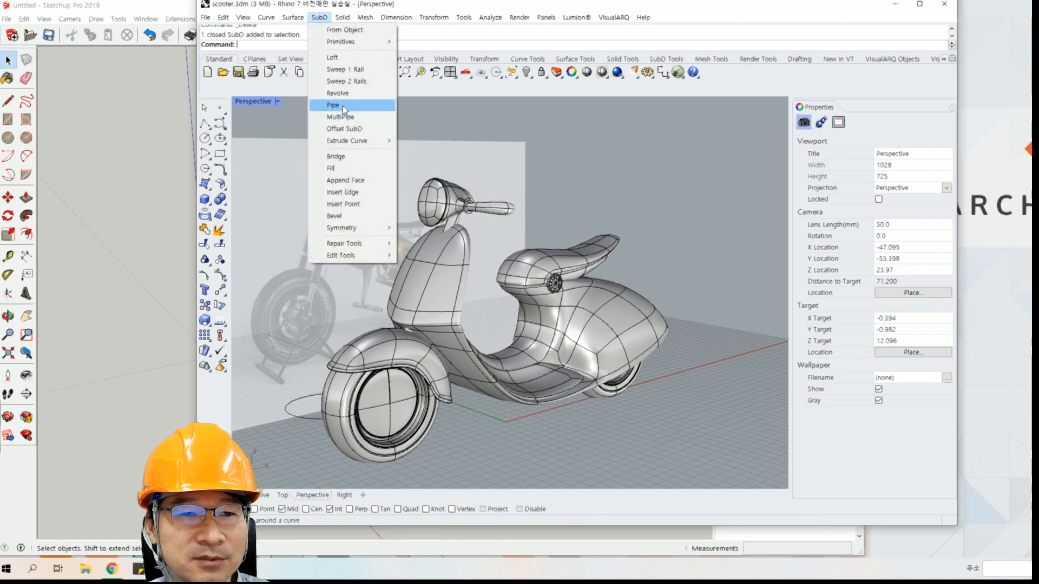
left_click(610, 211)
right_click_drag(610, 211, 514, 233)
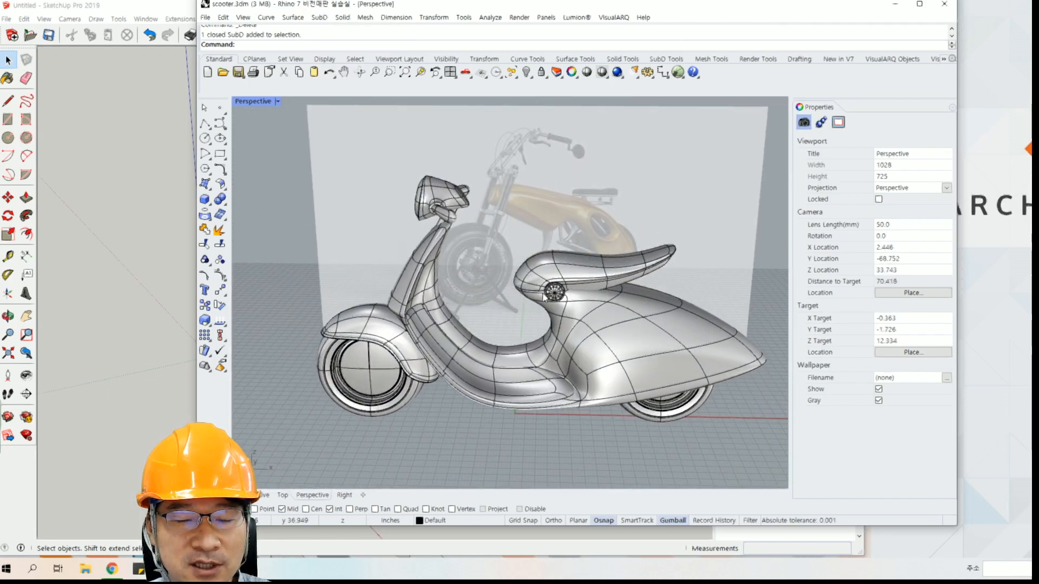
Inspect the smooth SubD surfaces of the scooter's seat and rear body at close range.
scroll(509, 217, "up", 3)
scroll(508, 211, "up", 3)
scroll(508, 211, "up", 4)
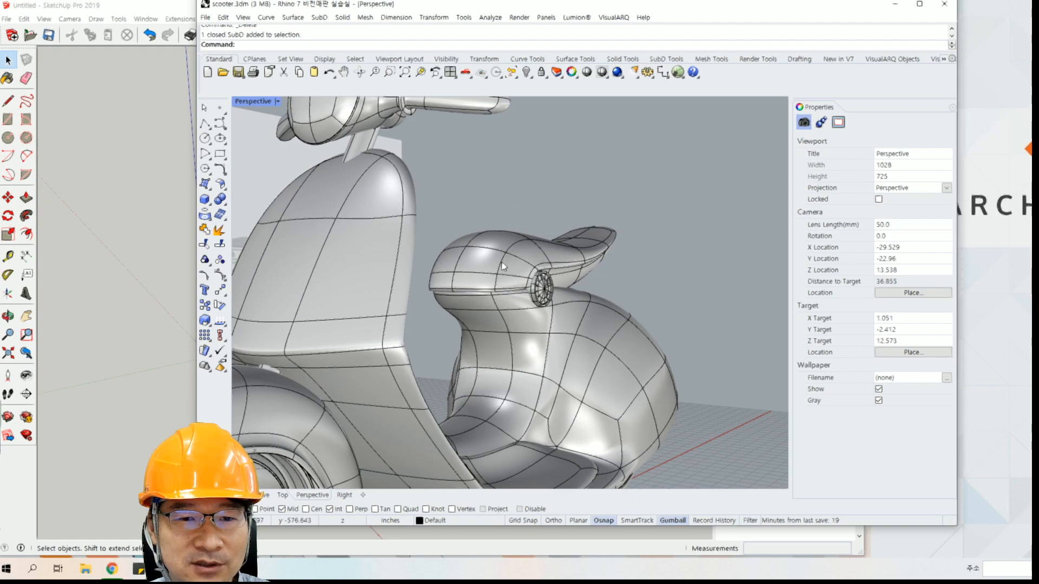
left_click(511, 244)
left_click(528, 162)
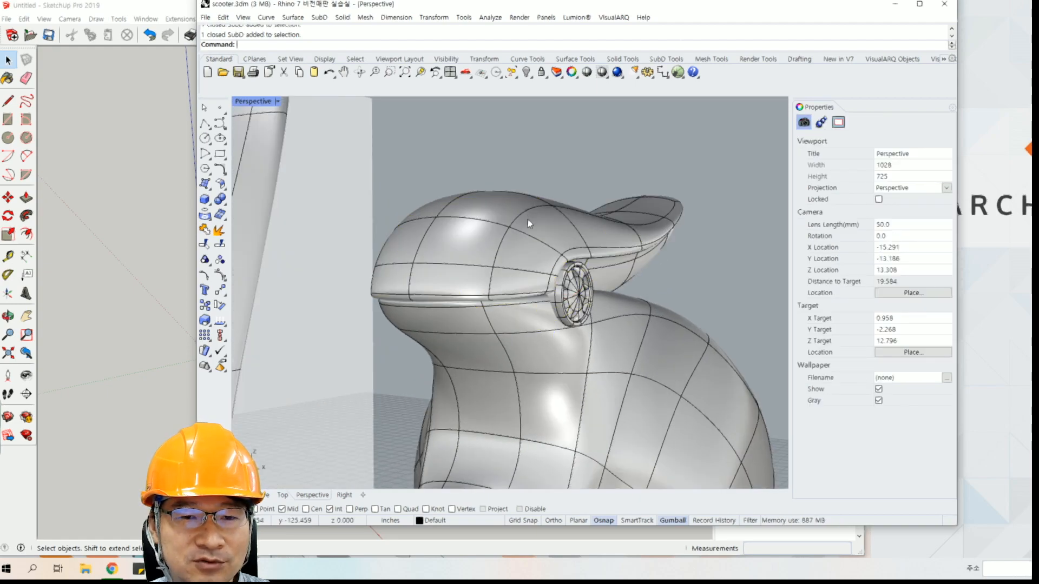
left_click(529, 221)
left_click(543, 185)
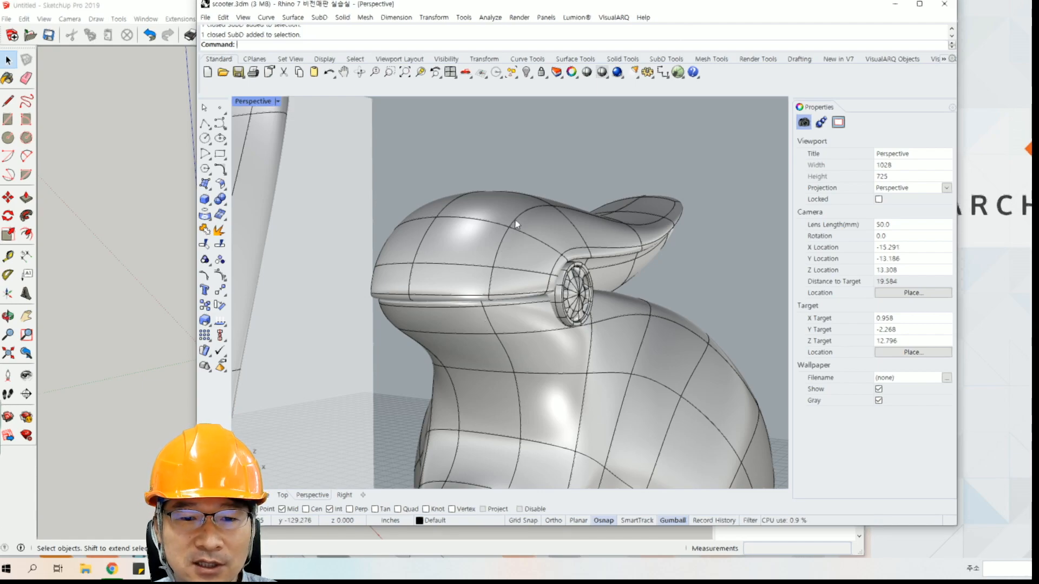
right_click_drag(542, 208, 506, 227)
Return to the comparison sheet in Chrome and select SketchUp's 3D generation method (3D 생성 방식) entry in cell C14.
left_click(139, 218)
left_click(111, 568)
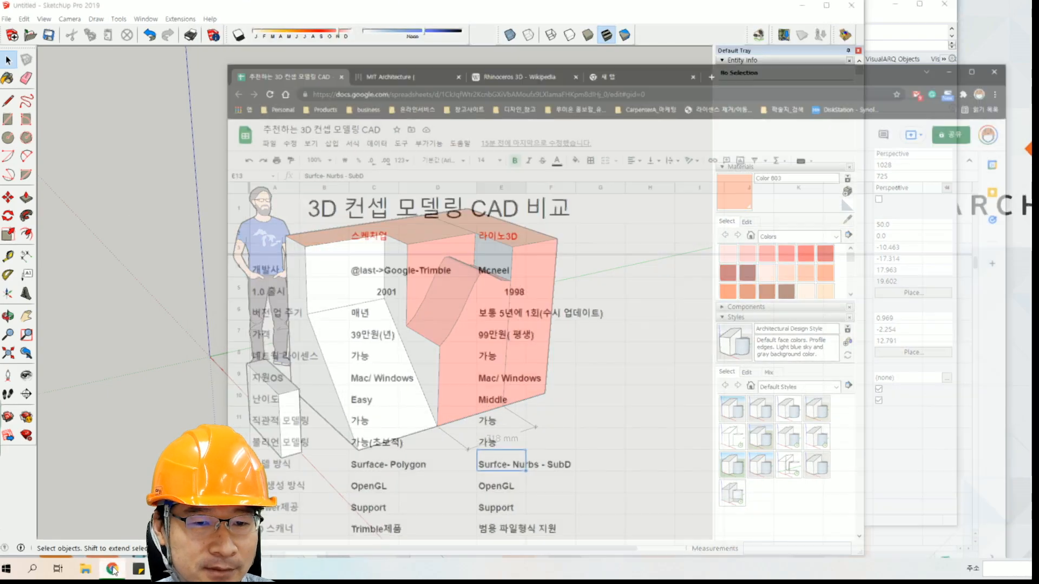
key("Left")
key("Left")
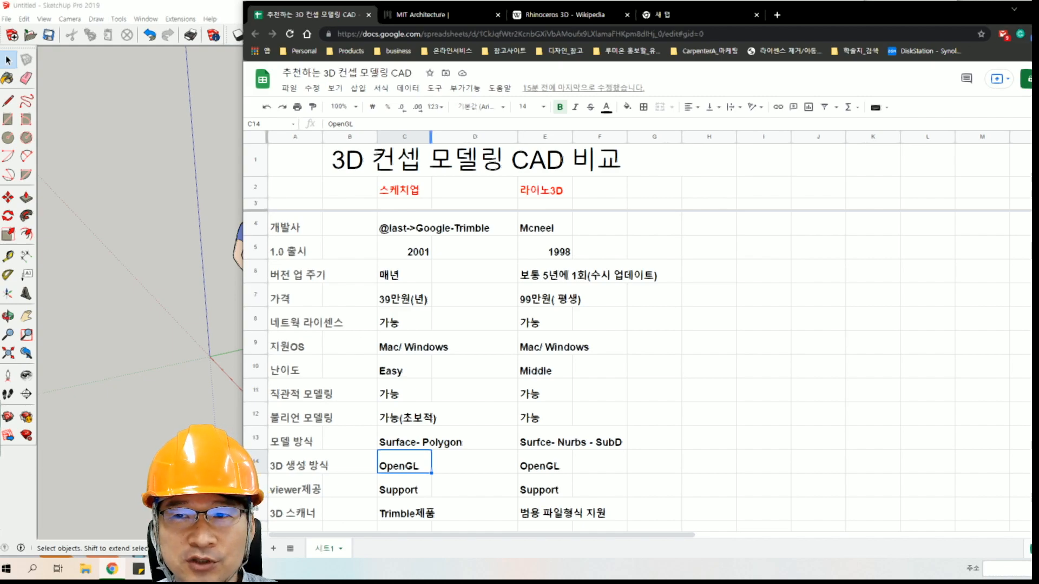
Minimize the browser, view the General and OpenGL pages of SketchUp's preferences, and close them without changes.
left_click(112, 569)
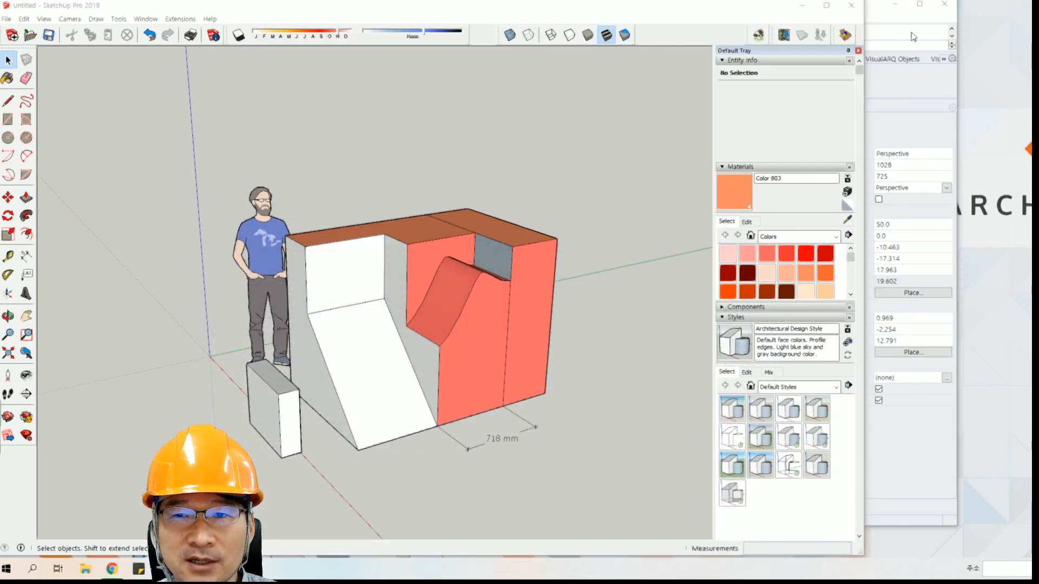
left_click(141, 20)
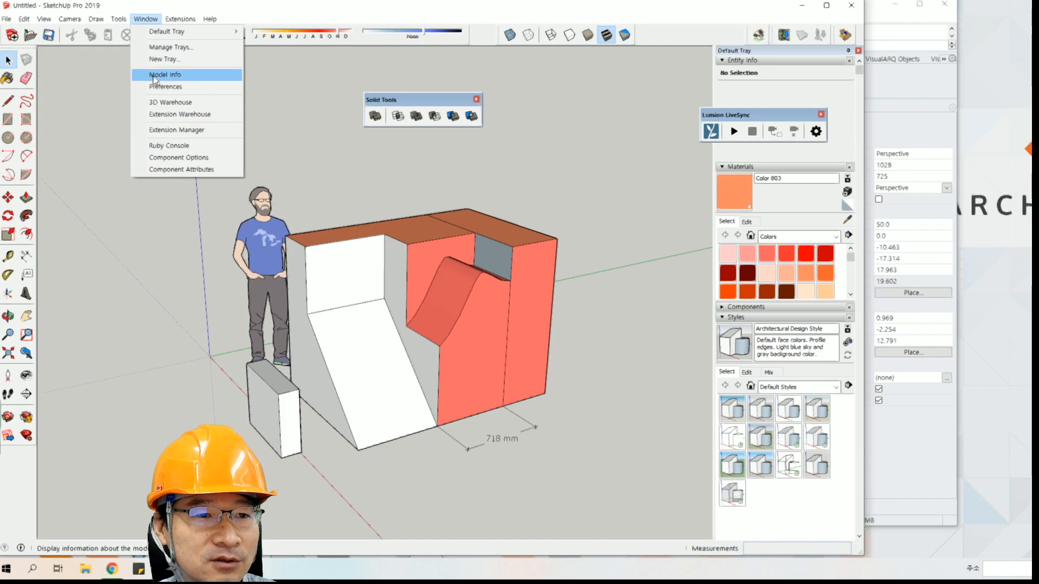
left_click(163, 91)
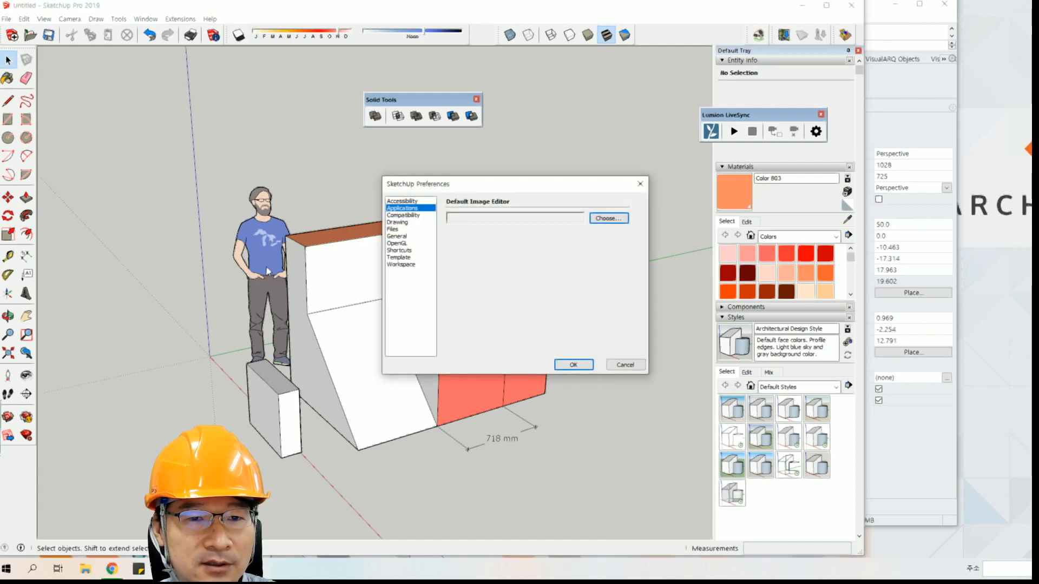
left_click(399, 236)
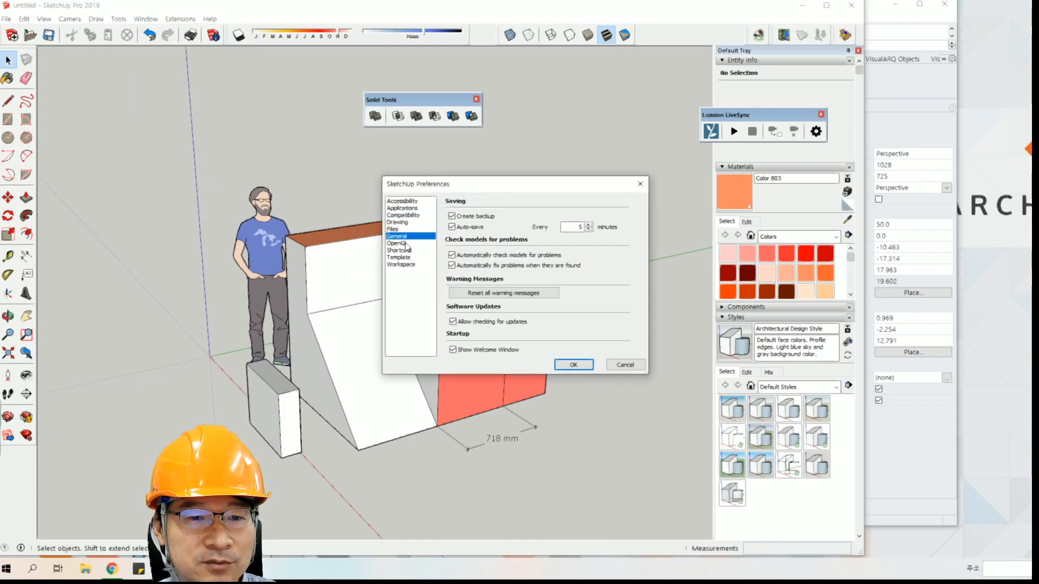
left_click(406, 244)
left_click(640, 184)
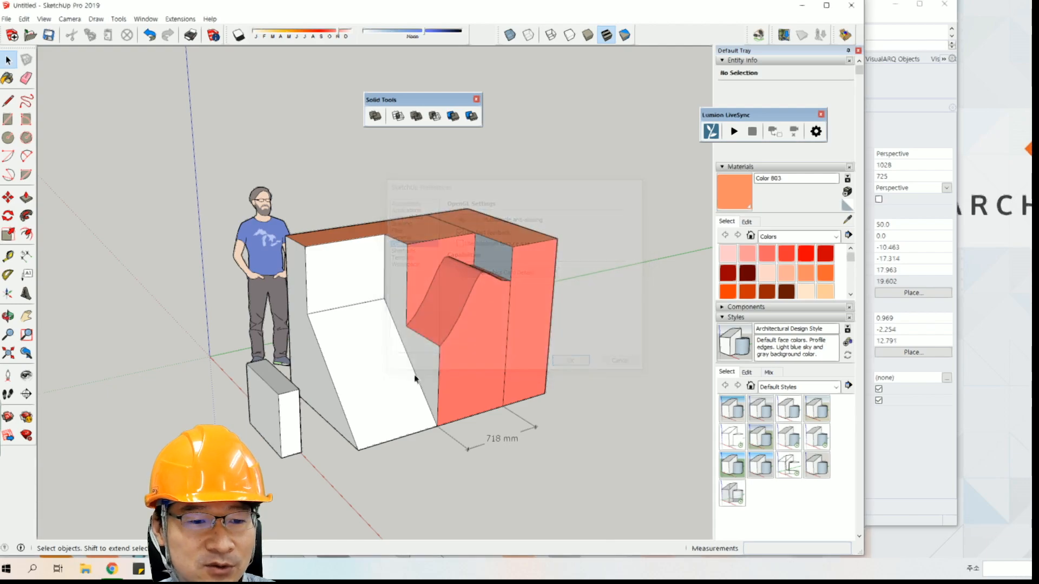
Switch to Rhino, view the OpenGL settings under View in the document properties, and close them without changes.
key("alt+Tab")
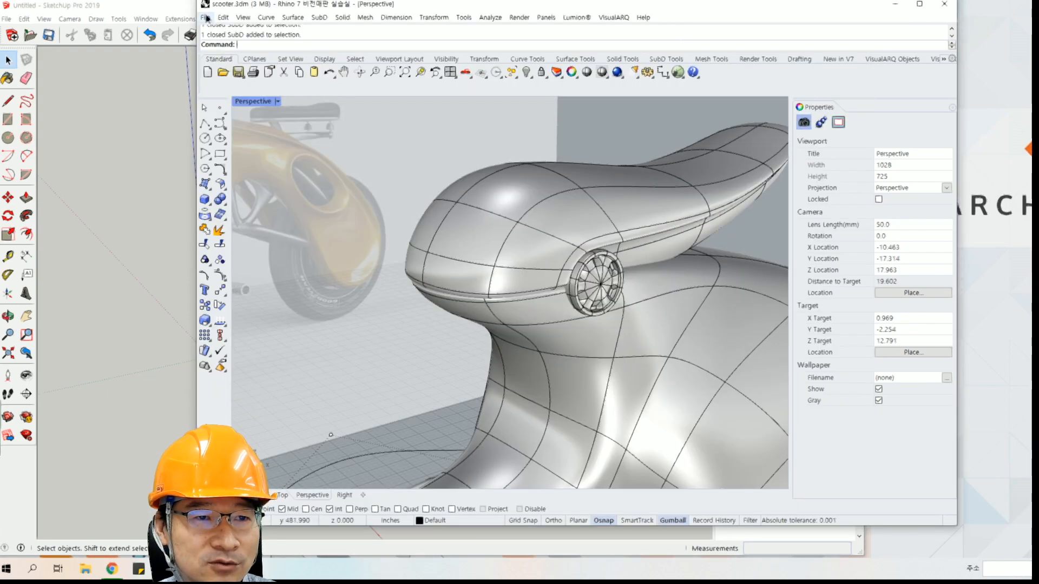
left_click(206, 17)
left_click(232, 224)
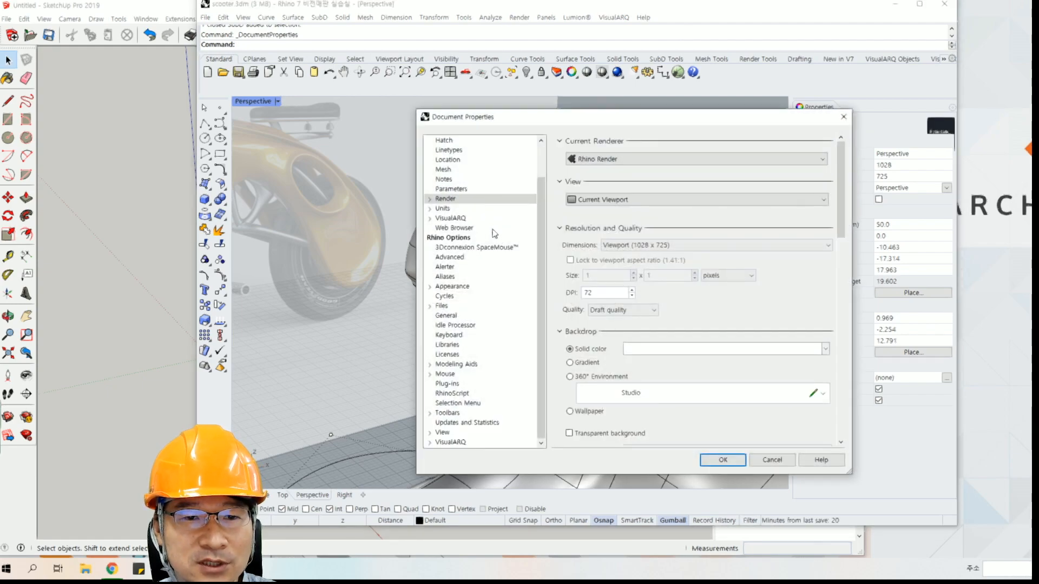
scroll(457, 374, "up", 1)
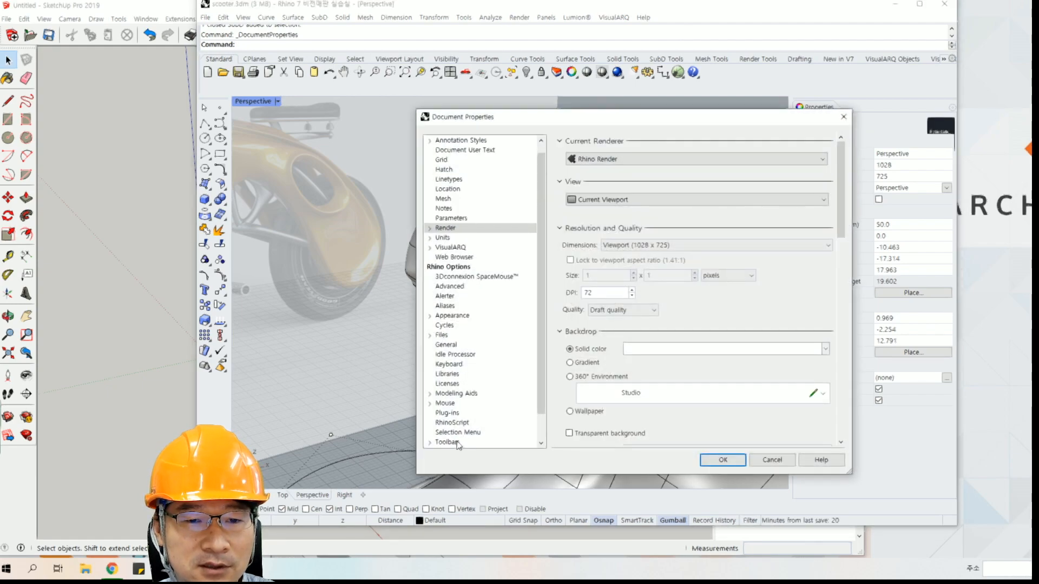
left_click(461, 442)
scroll(463, 364, "down", 1)
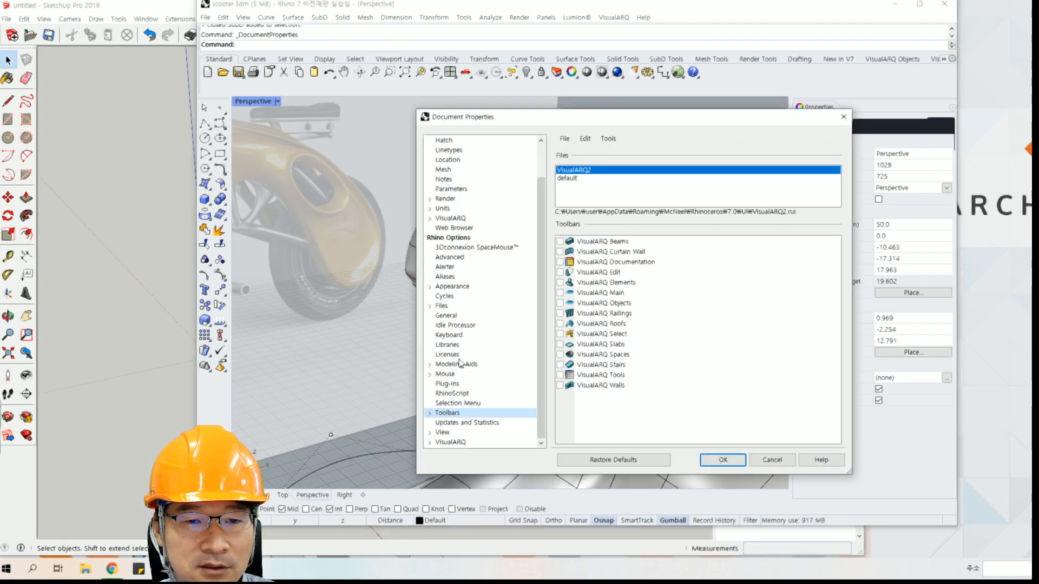
left_click(431, 444)
left_click(430, 413)
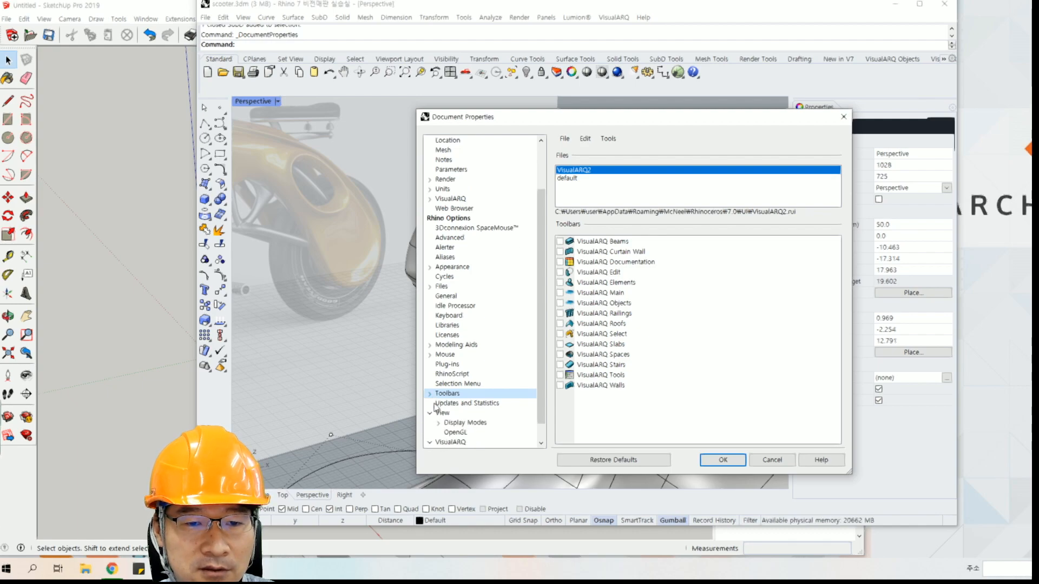
left_click(456, 433)
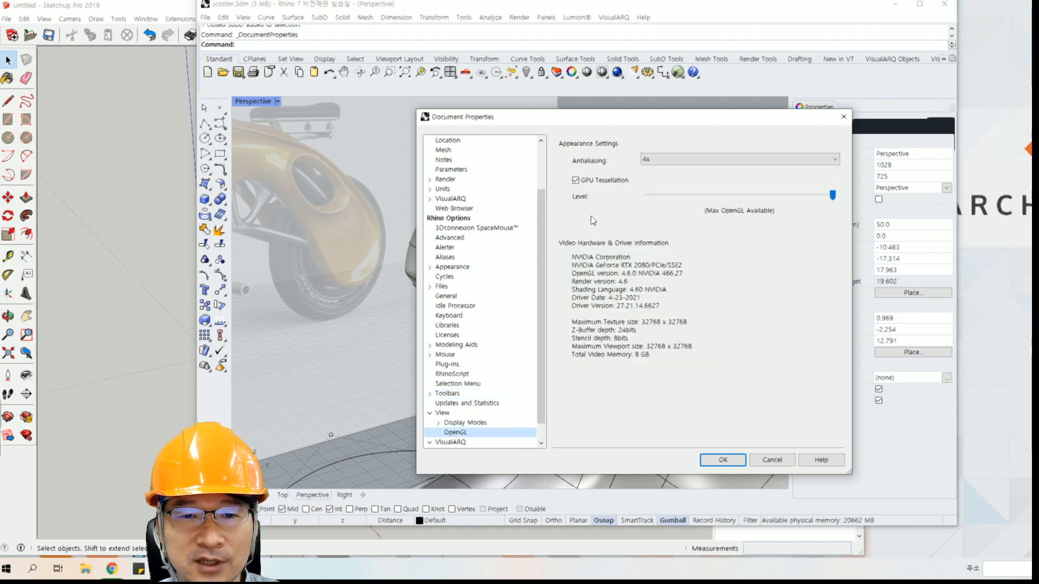
left_click(844, 117)
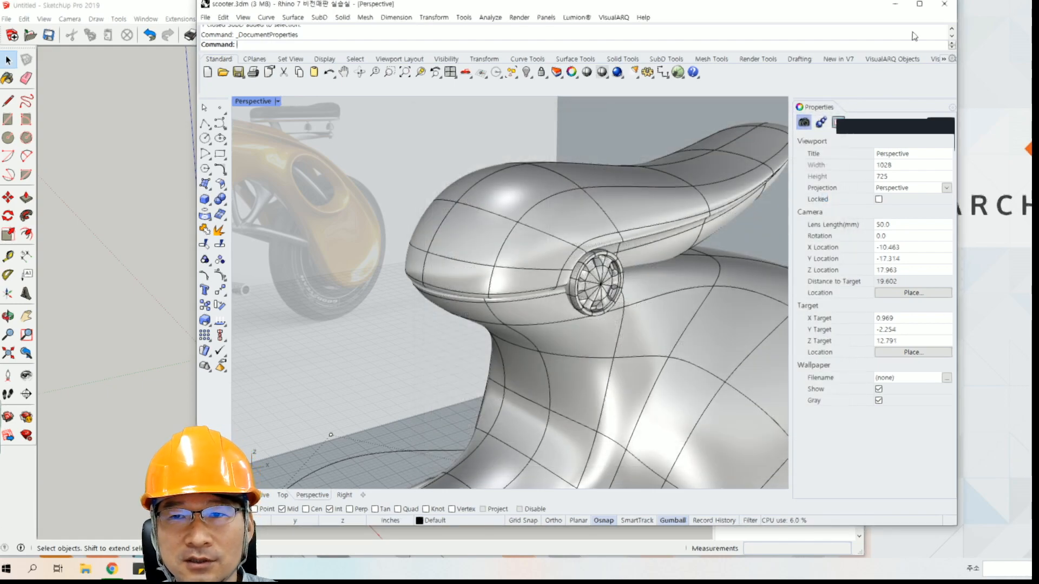
Minimize Rhino and view SketchUp's colored block model from a slightly different angle.
left_click(903, 5)
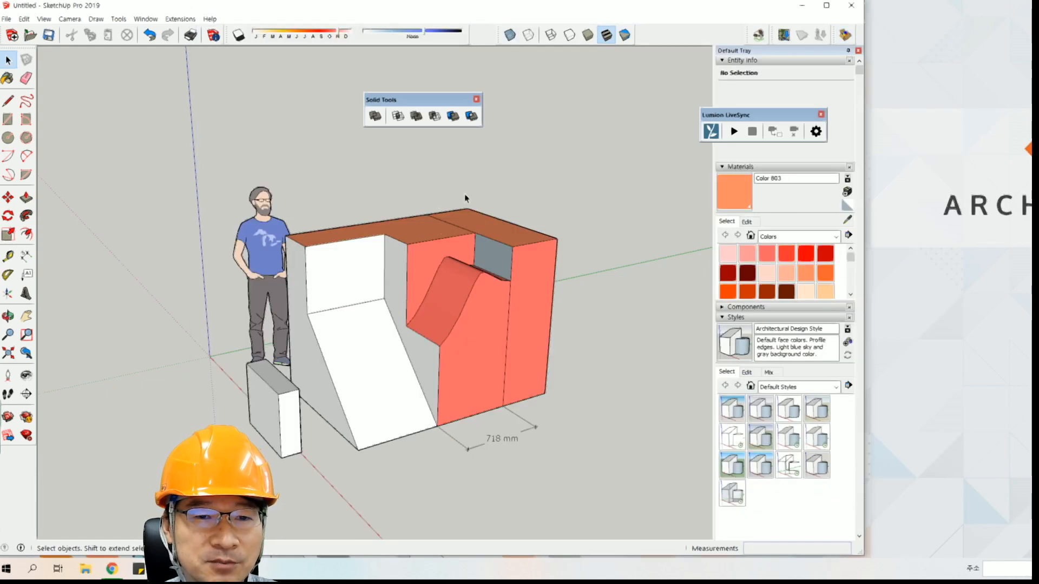
right_click(463, 300)
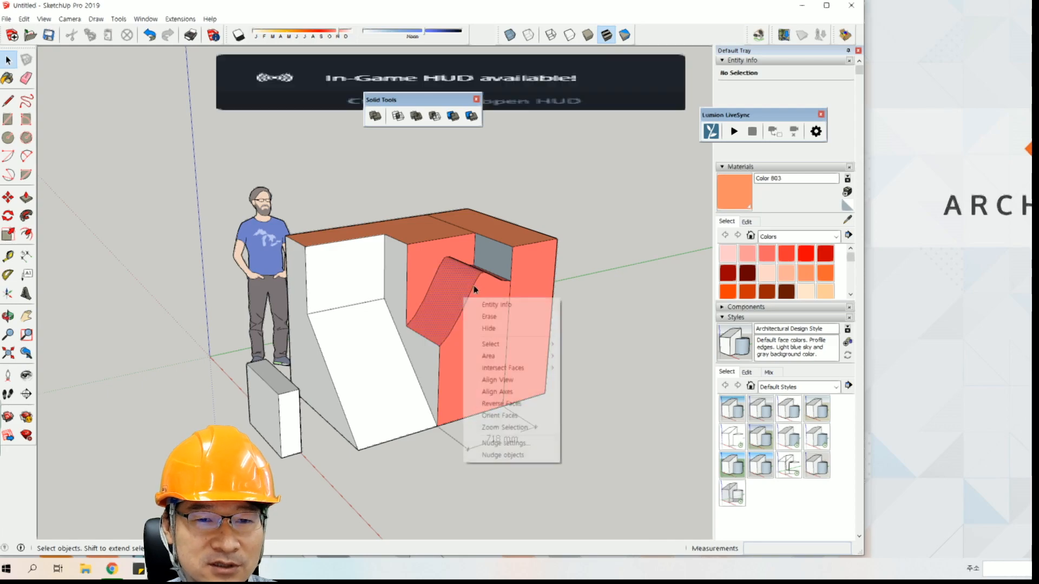
left_click(558, 232)
middle_click_drag(559, 232, 531, 194)
Return to the comparison sheet in Chrome and go through the SketchUp and Rhino entries of the viewer제공 row.
left_click(112, 568)
scroll(356, 473, "down", 1)
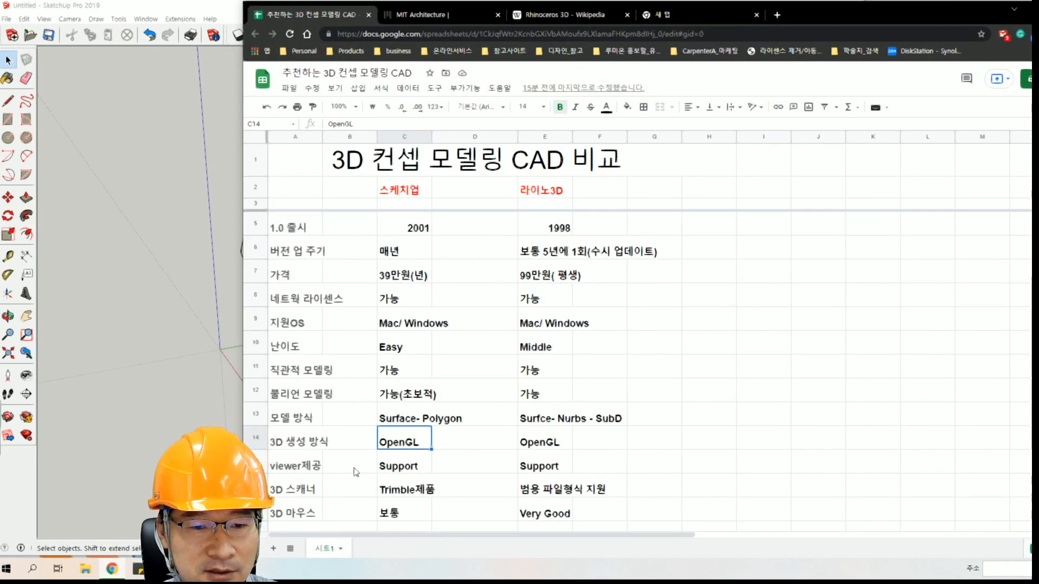
left_click(396, 464)
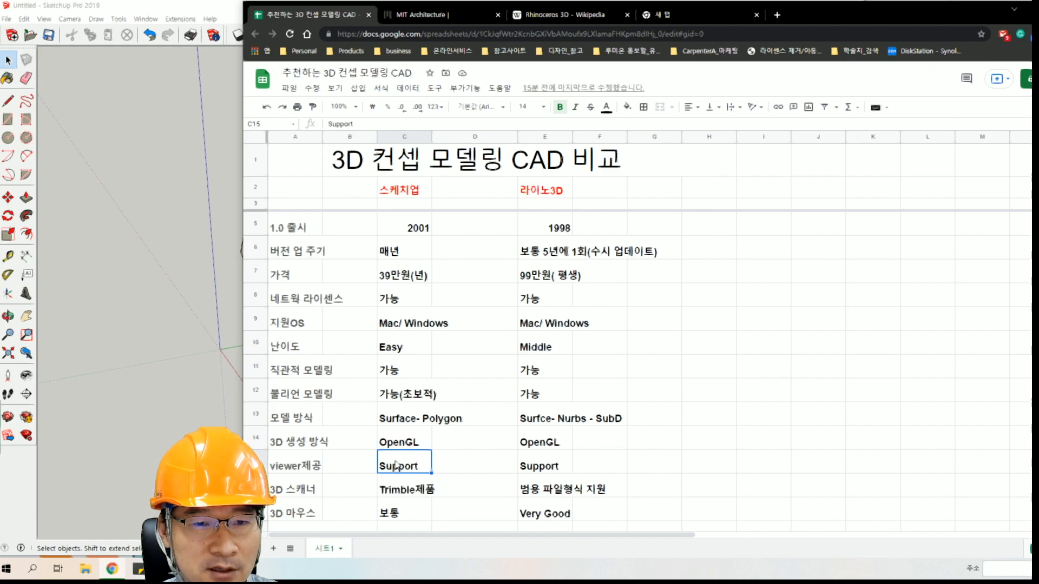
left_click(301, 469)
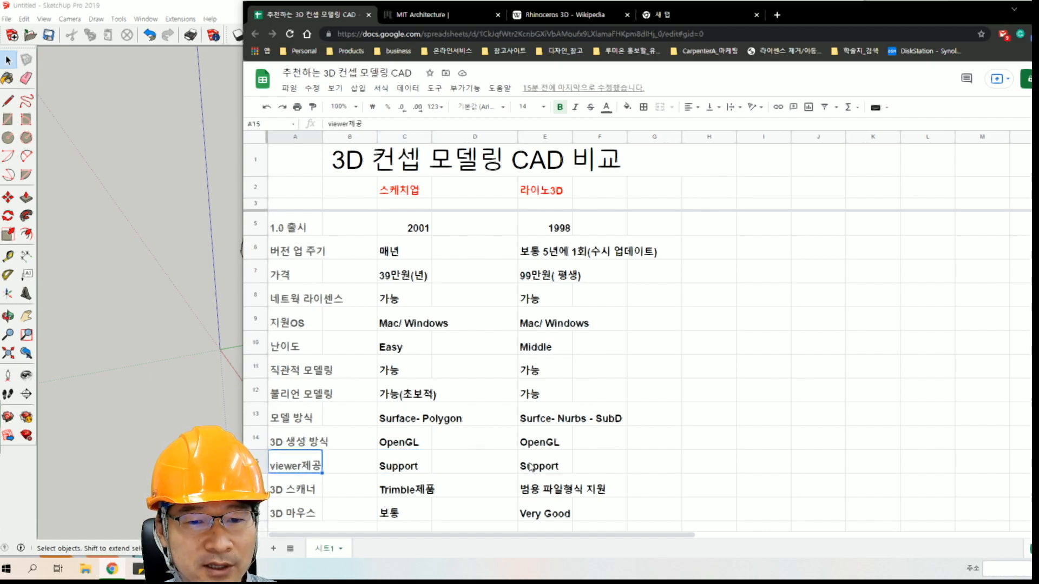
left_click(390, 471)
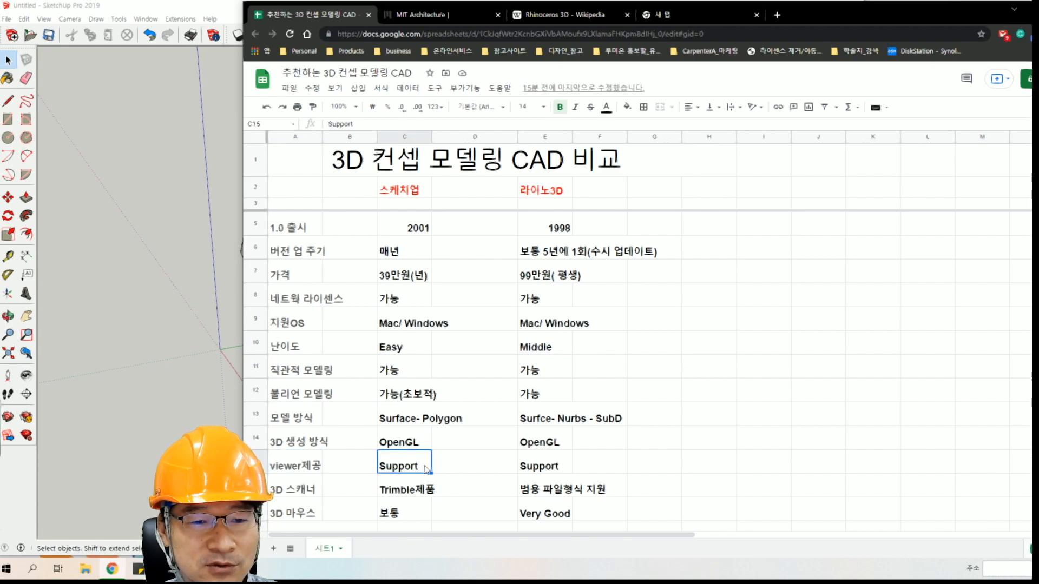
left_click(536, 466)
Go through the 3D scanner (3D 스캐너) row, comparing SketchUp's entry in C16 with Rhino's entry in E16.
scroll(536, 465, "down", 1)
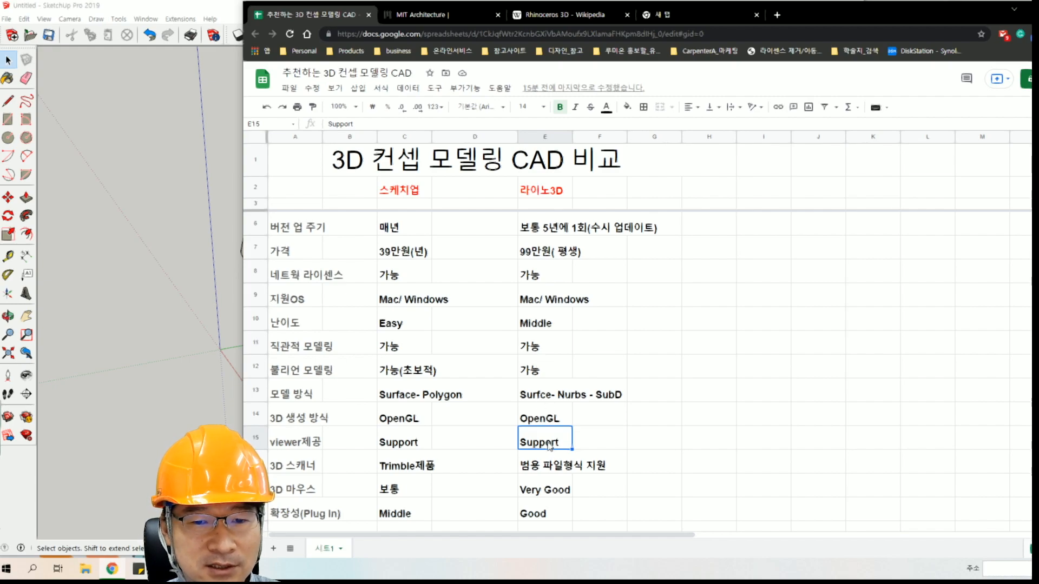
left_click(293, 466)
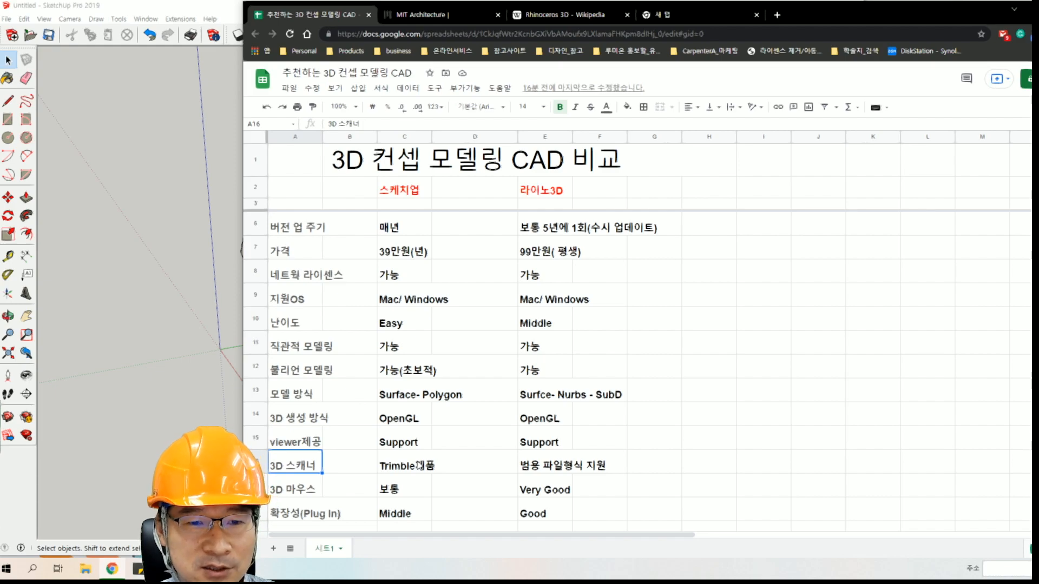
left_click(397, 468)
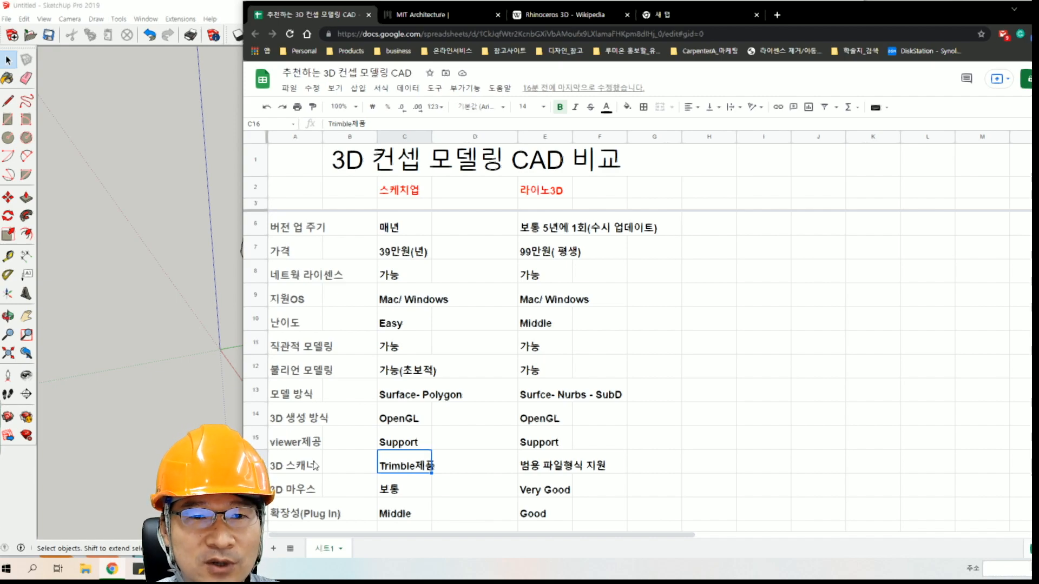
left_click(449, 467)
key("Left")
key("Left")
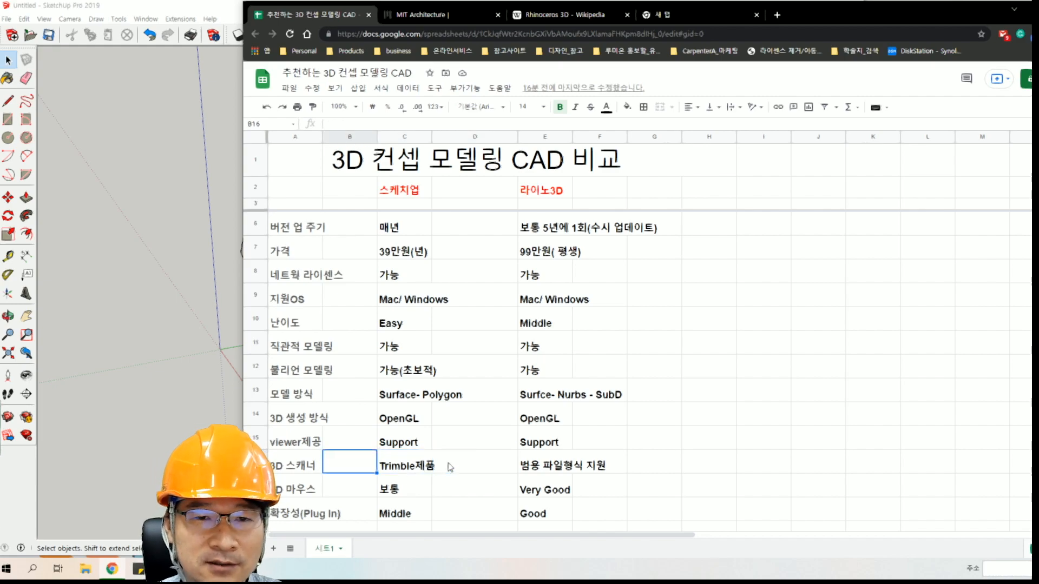
left_click(543, 470)
left_click(416, 469)
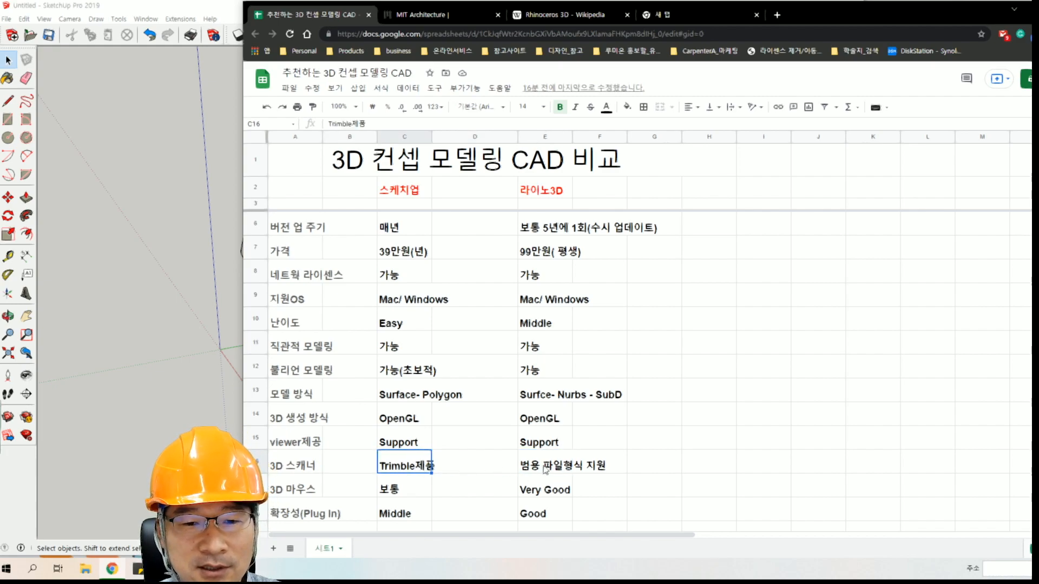
left_click(563, 473)
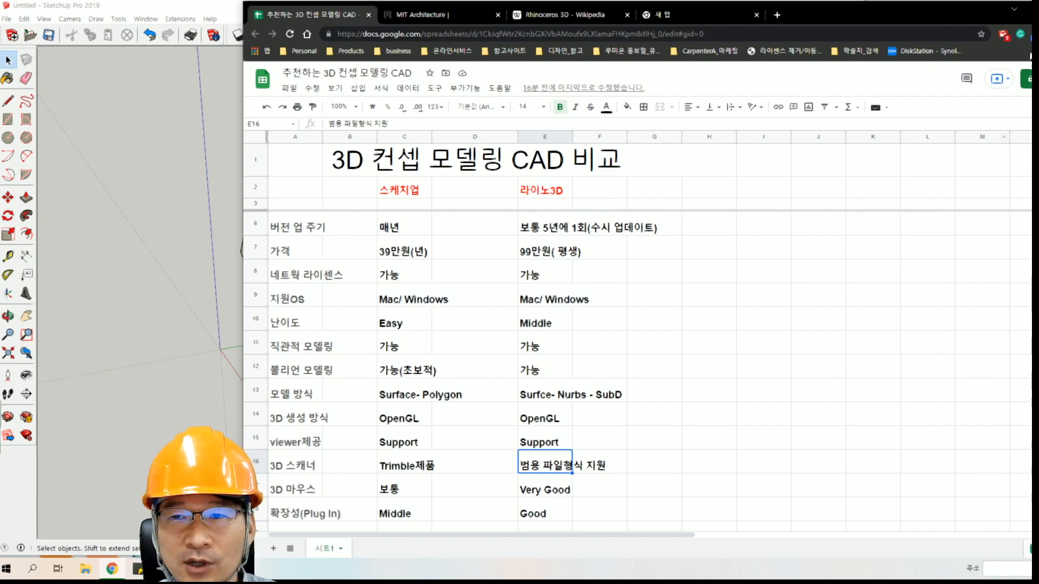
Minimize the browser, switch to Rhino, examine the file formats its Import command supports, and cancel the import.
left_click(1031, 9)
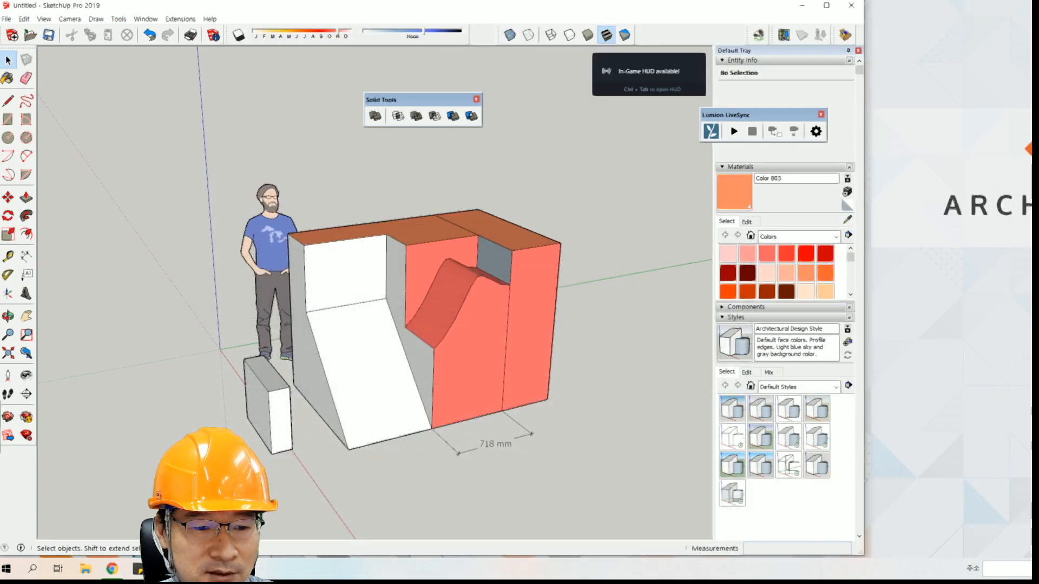
left_click(230, 569)
left_click(205, 18)
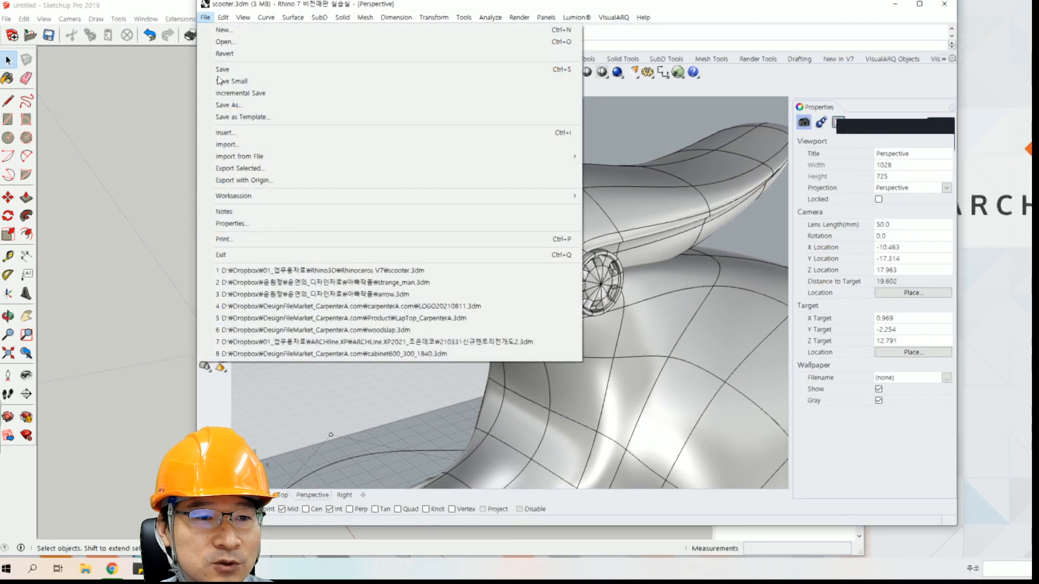
left_click(228, 144)
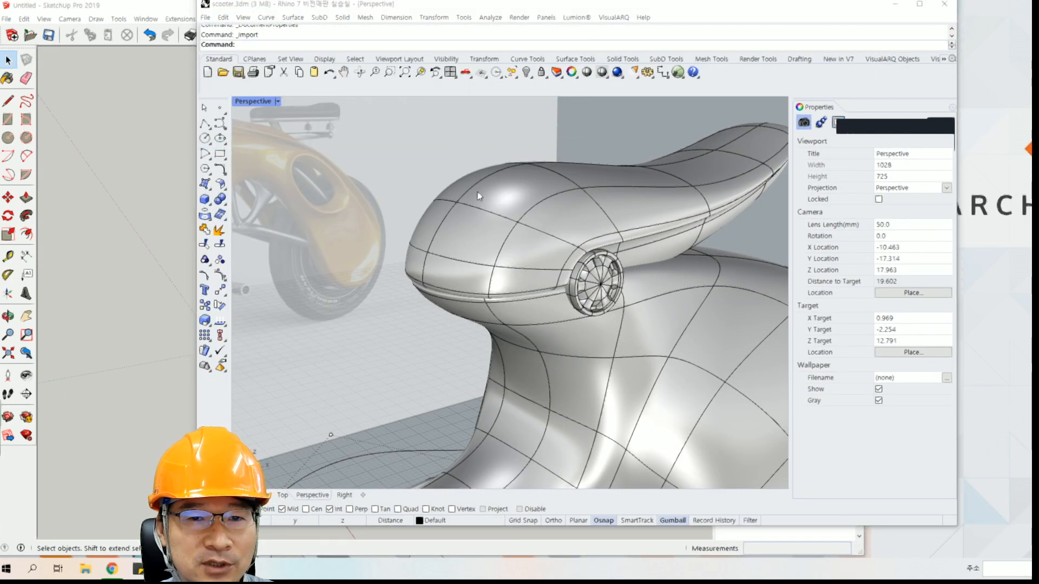
left_click_drag(547, 40, 474, 35)
left_click(796, 386)
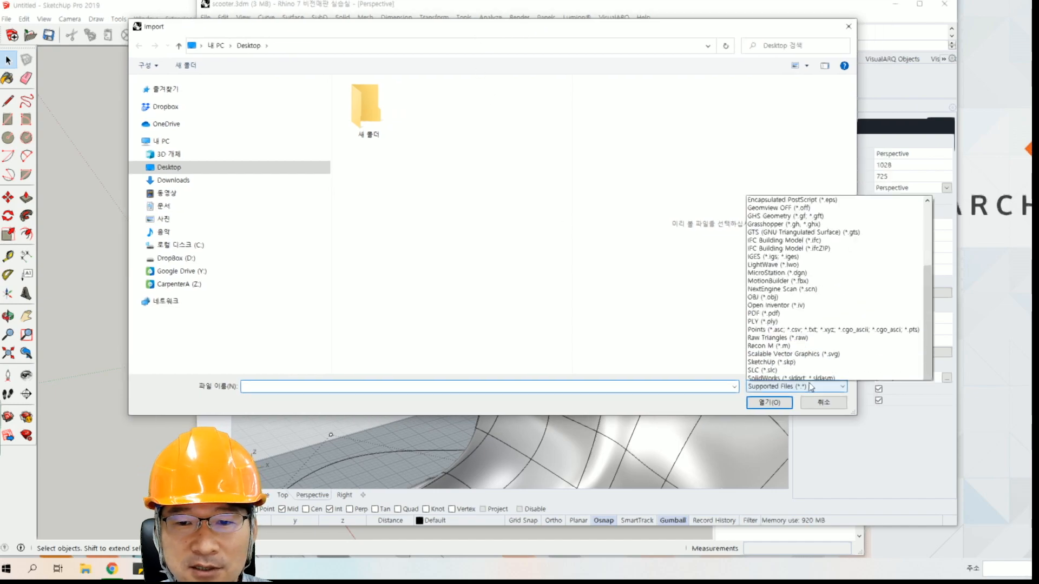
left_click_drag(924, 234, 931, 301)
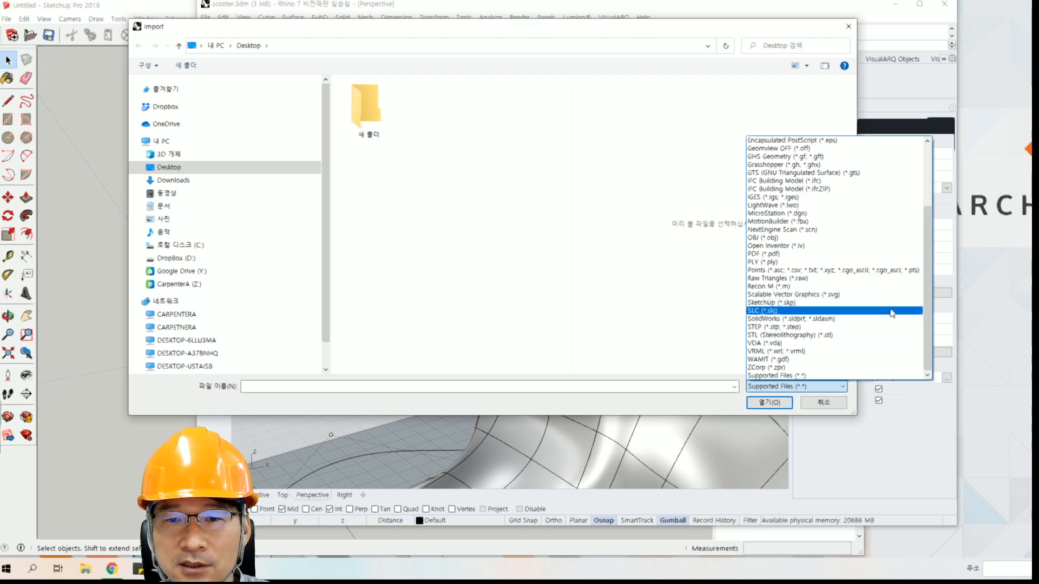
scroll(870, 295, "up", 3)
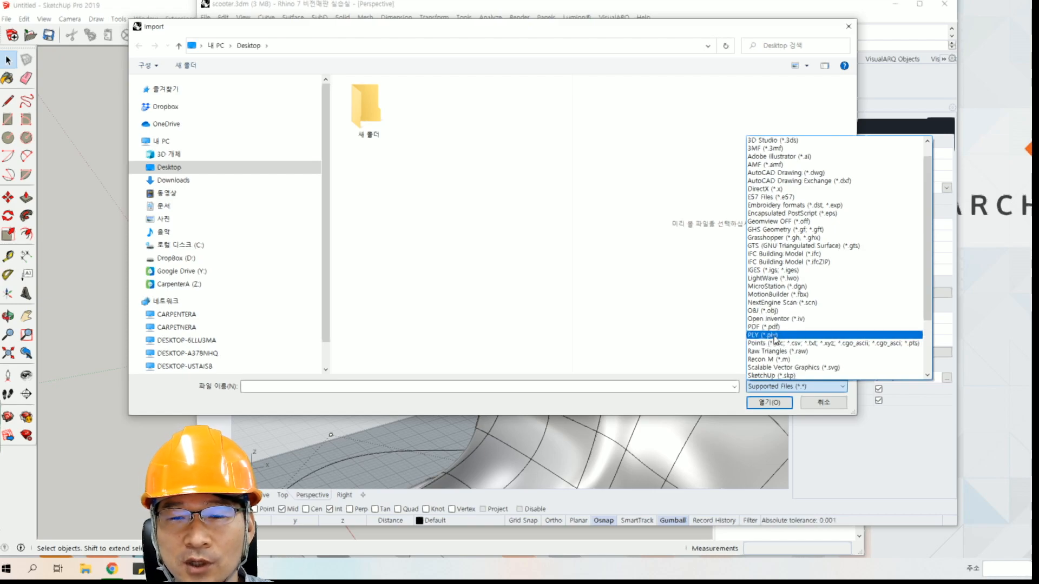
left_click(826, 409)
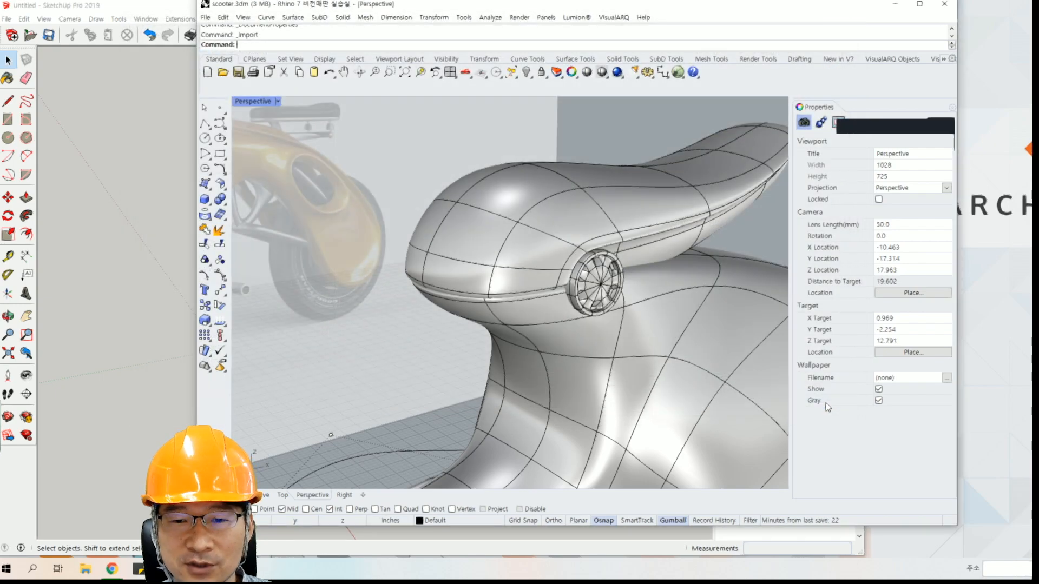
left_click(826, 409)
right_click_drag(464, 292, 532, 243)
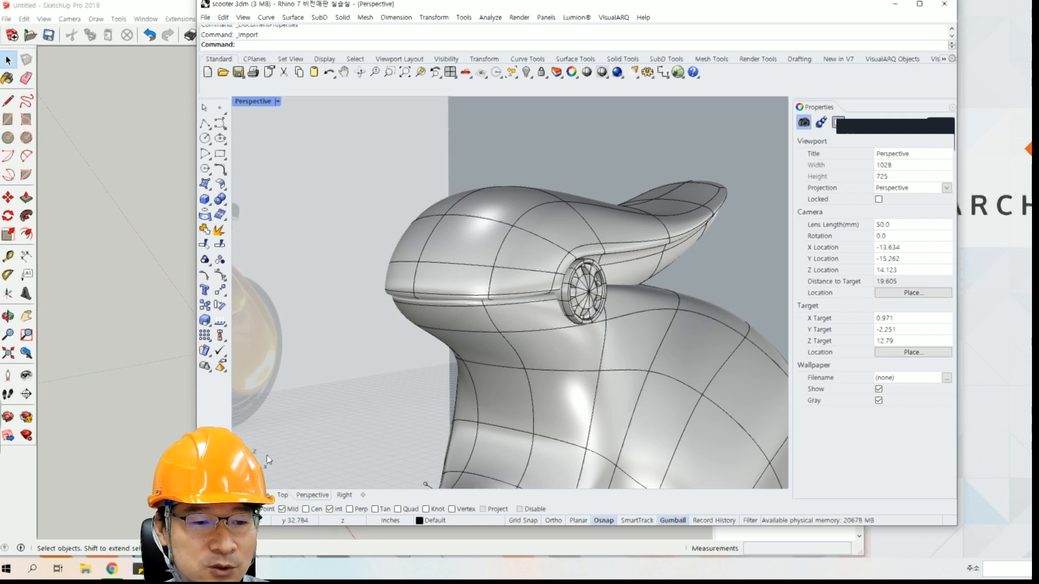
Switch back to the comparison sheet and select SketchUp's 3D mouse (3D 마우스) entry in cell C17.
key("alt+Tab")
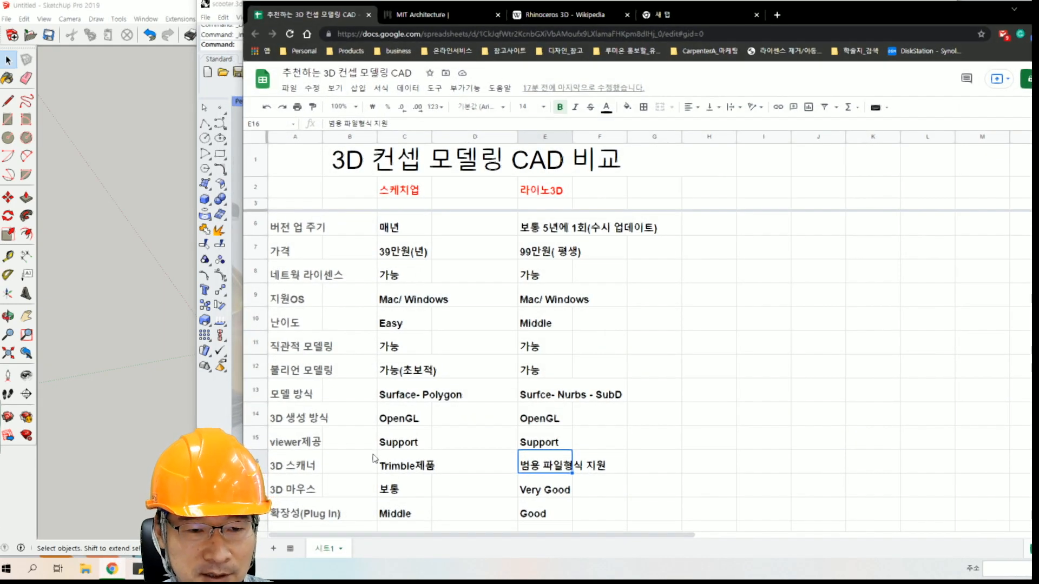
key("Left")
key("Left")
scroll(373, 458, "down", 1)
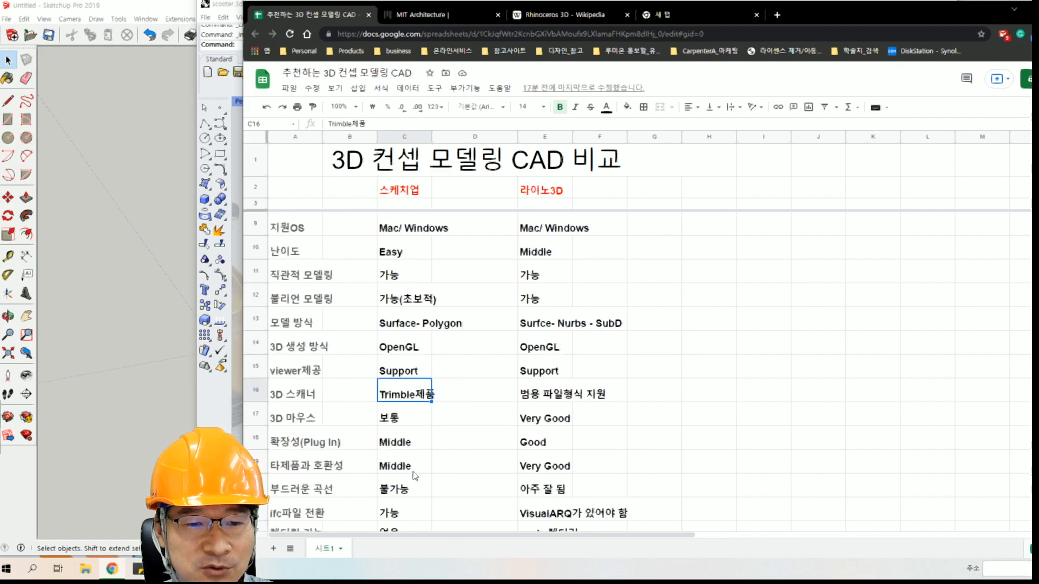
key("Down")
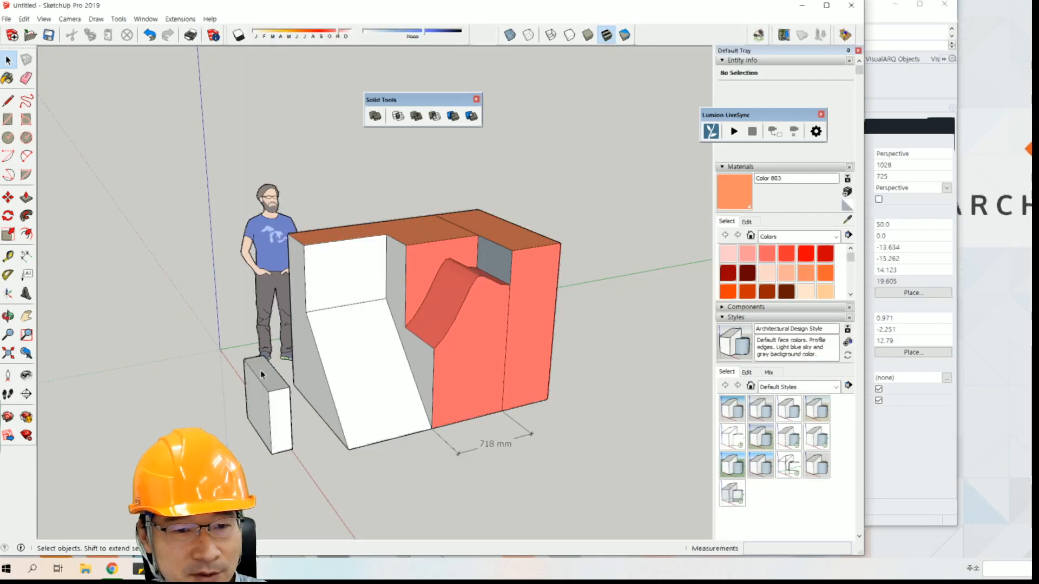
Inspect the scooter from several angles in Rhino, then switch to SketchUp and orbit around the block model.
scroll(262, 371, "down", 3)
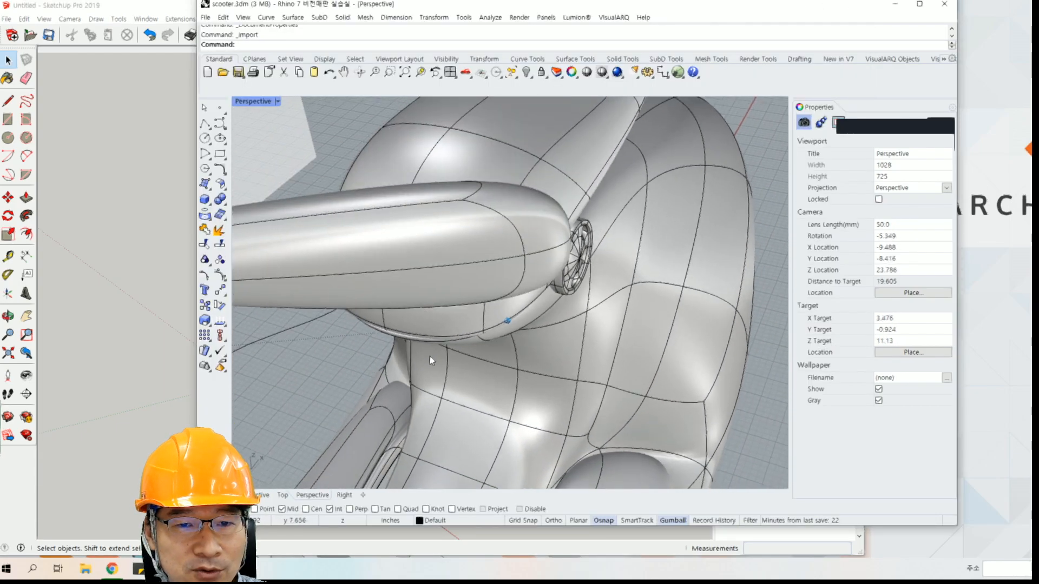
left_click(138, 289)
middle_click_drag(308, 349, 347, 340)
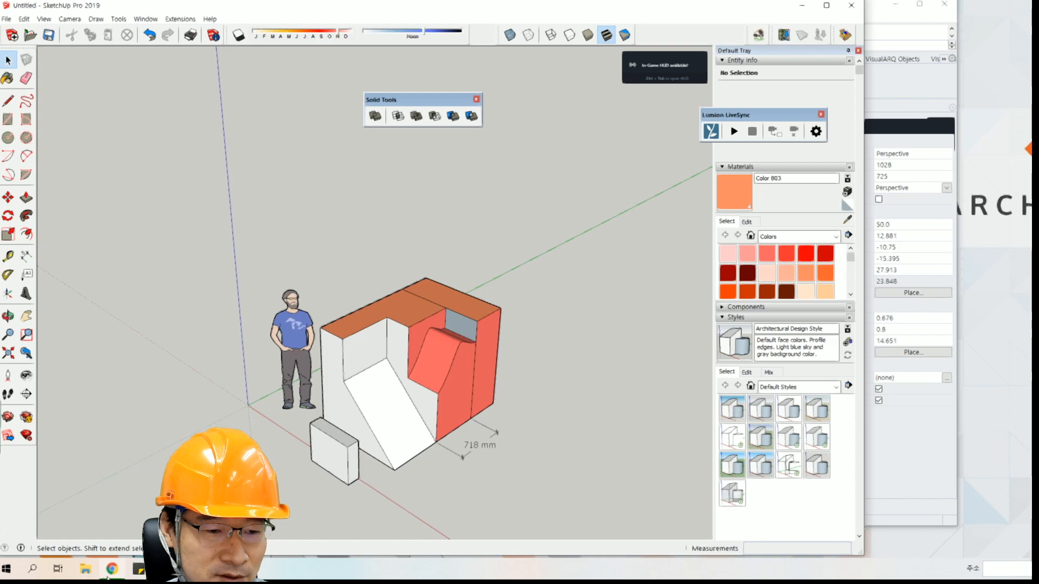
Return to the comparison sheet in Chrome and select SketchUp's plug-in extensibility (확장성) entry in cell C18.
left_click(112, 569)
left_click(301, 448)
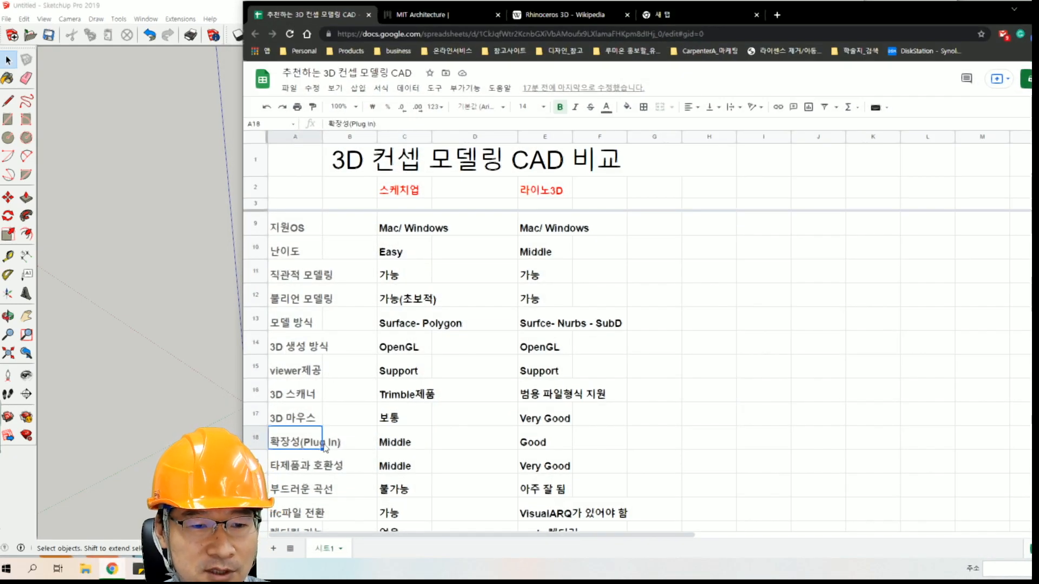
left_click(387, 446)
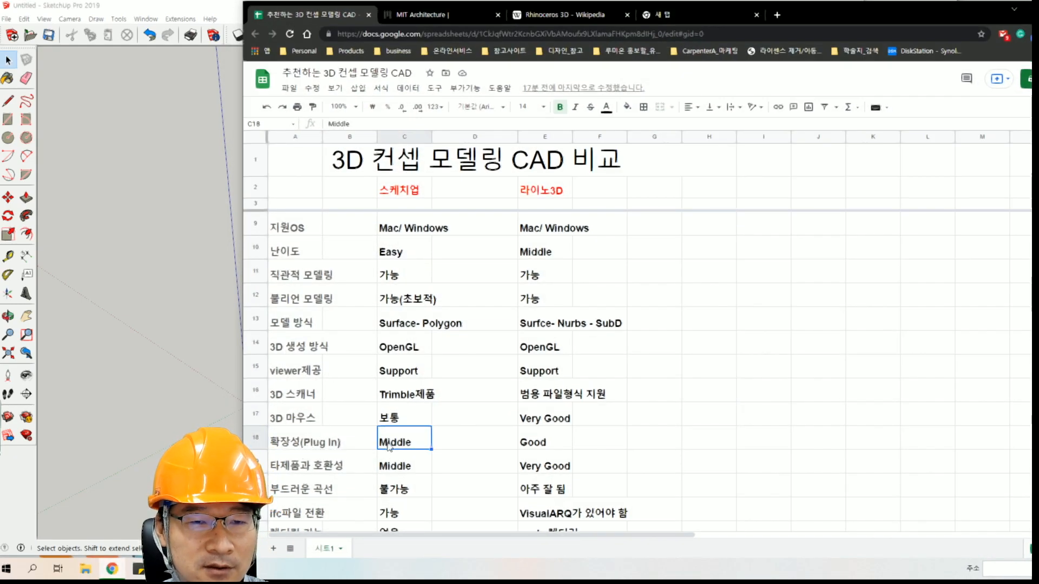
Switch to SketchUp, view its installed extensions, and open the Extension Warehouse to view the featured extensions before closing it.
left_click(233, 168)
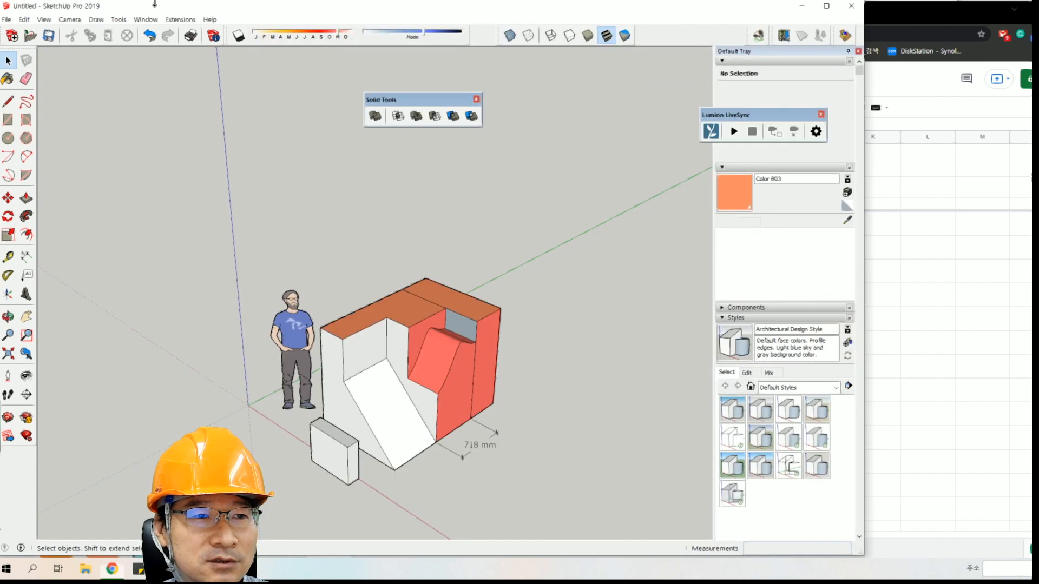
left_click(179, 20)
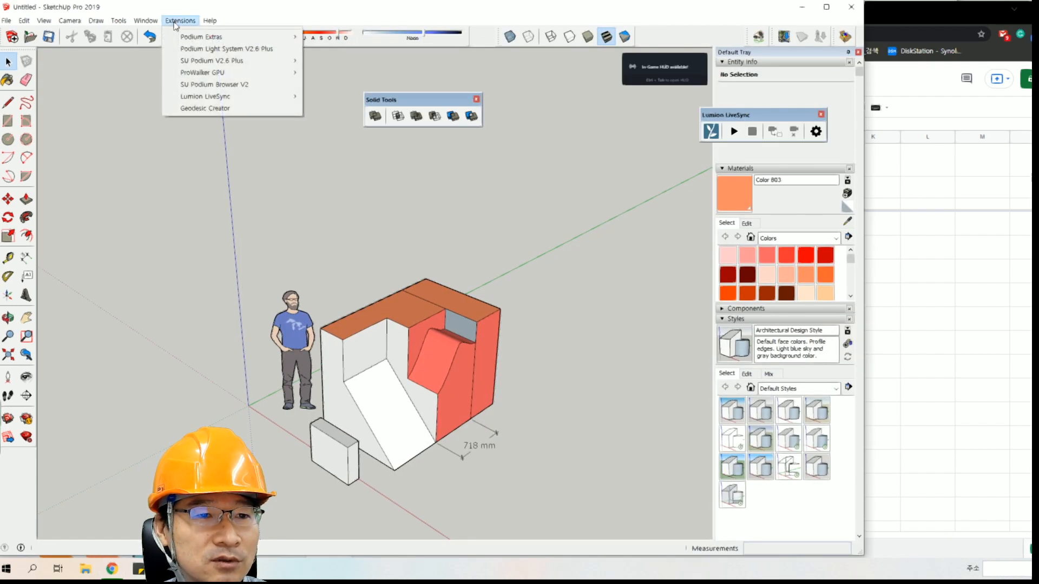
mouse_move(146, 22)
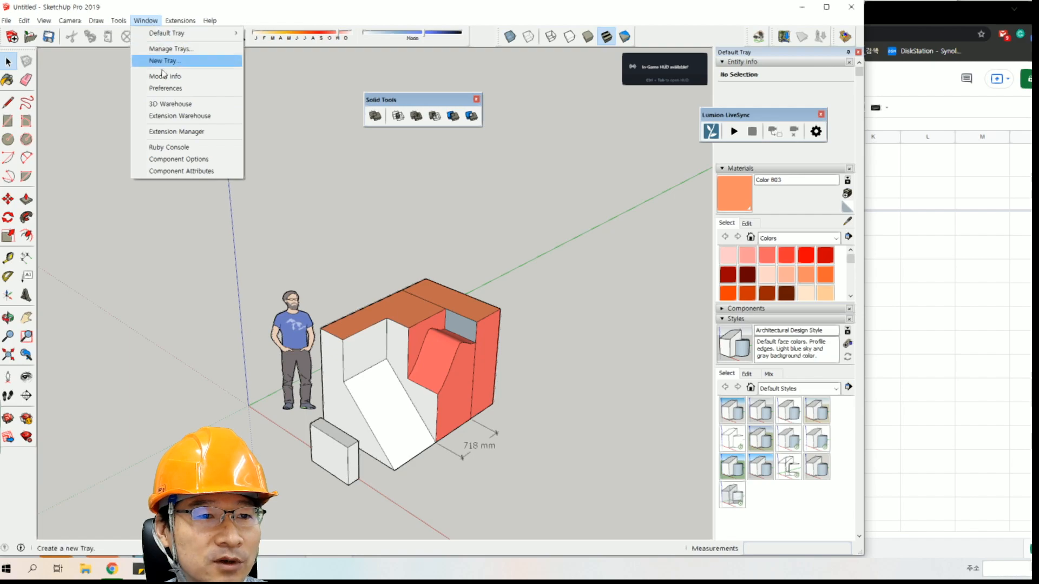
left_click(178, 116)
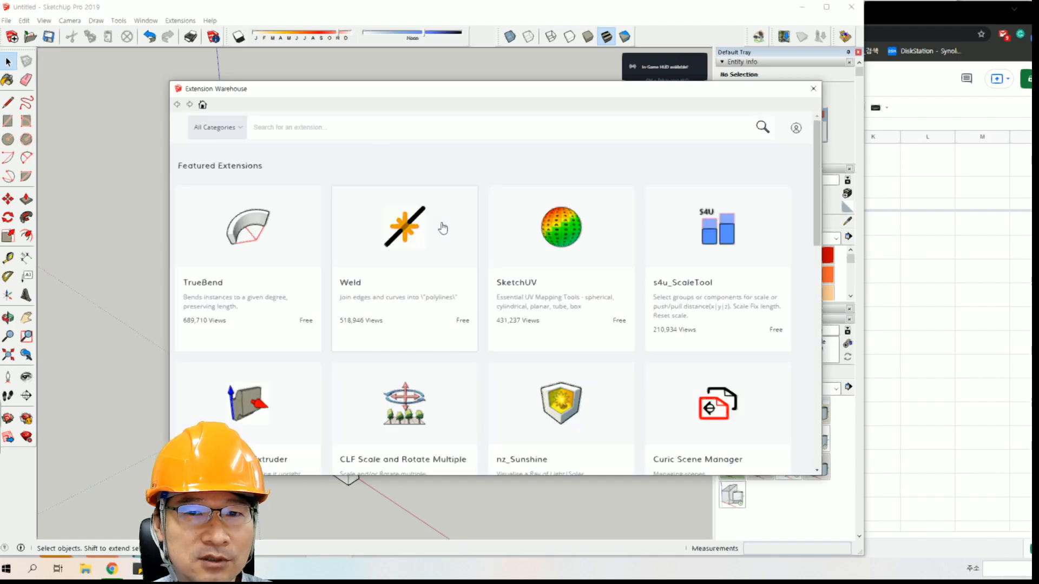
left_click(814, 88)
Switch back to Chrome and open food4rhino.com in a new tab.
left_click(927, 14)
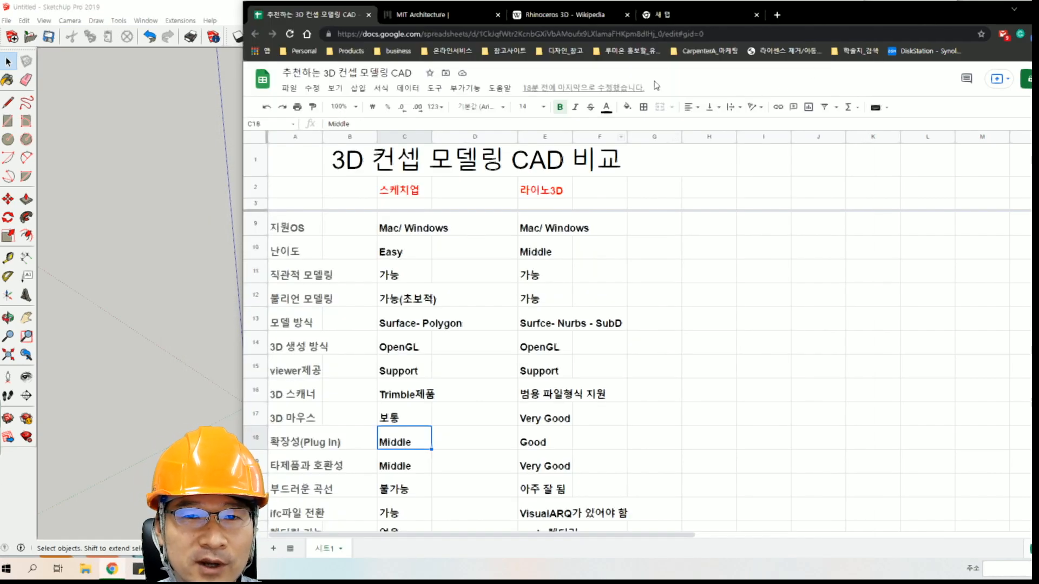
left_click(776, 15)
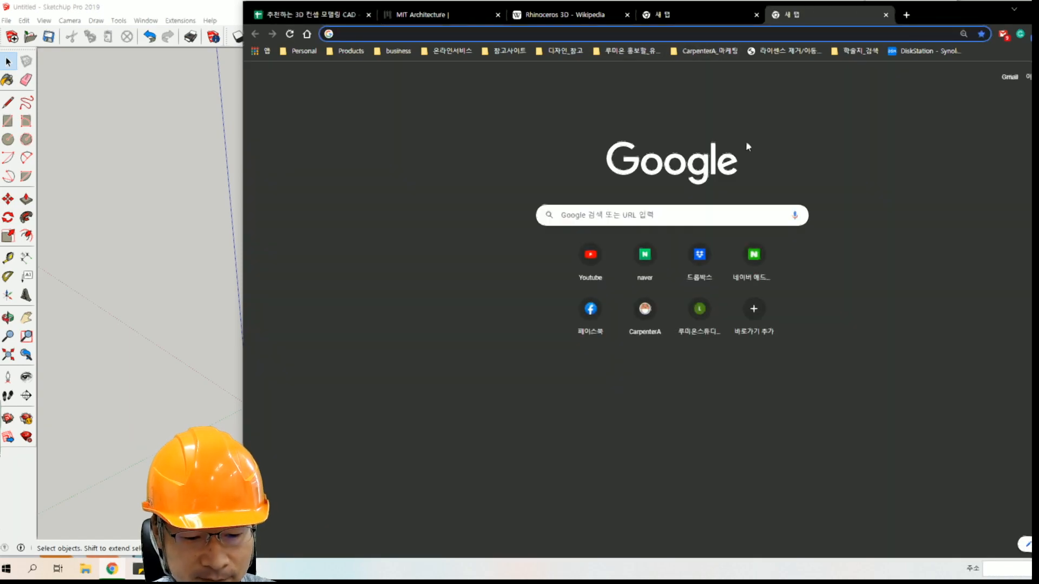
type("food")
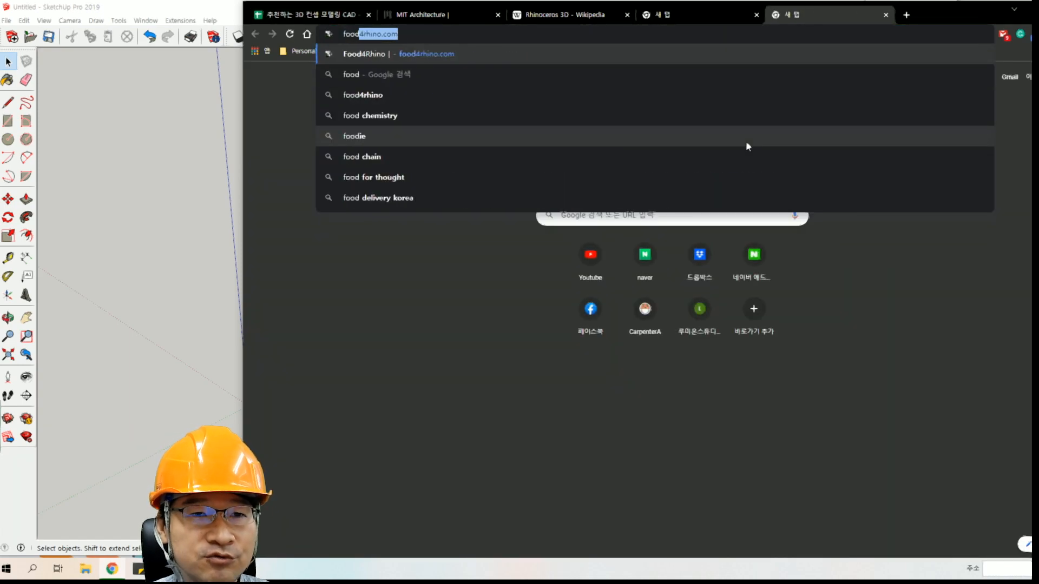
type("4rhino.com")
key("Return")
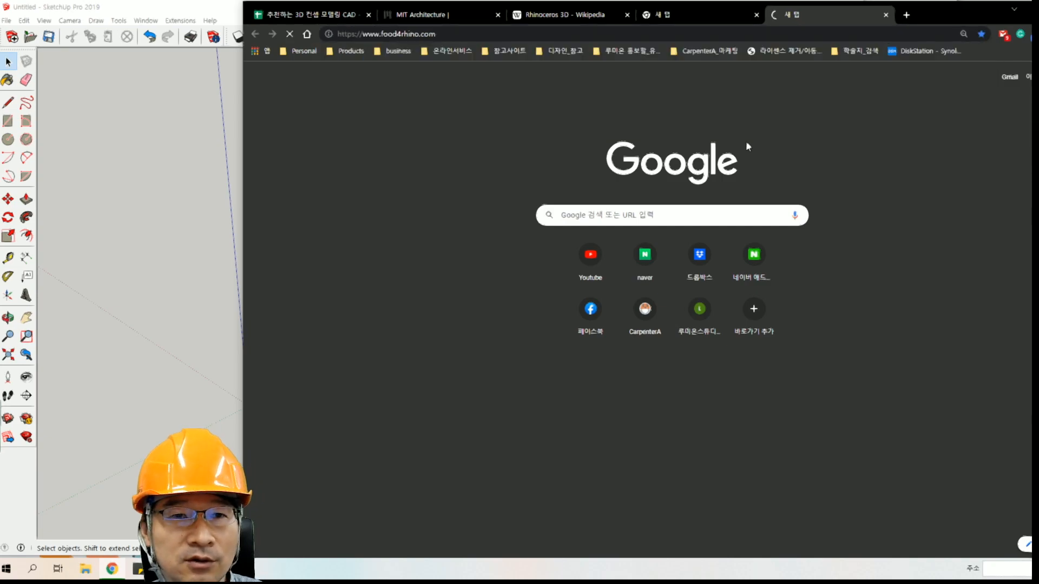
Shrink the Chrome window showing food4Rhino, switch to SketchUp, and move the Solid Tools toolbar near the blue axis.
double_click(937, 15)
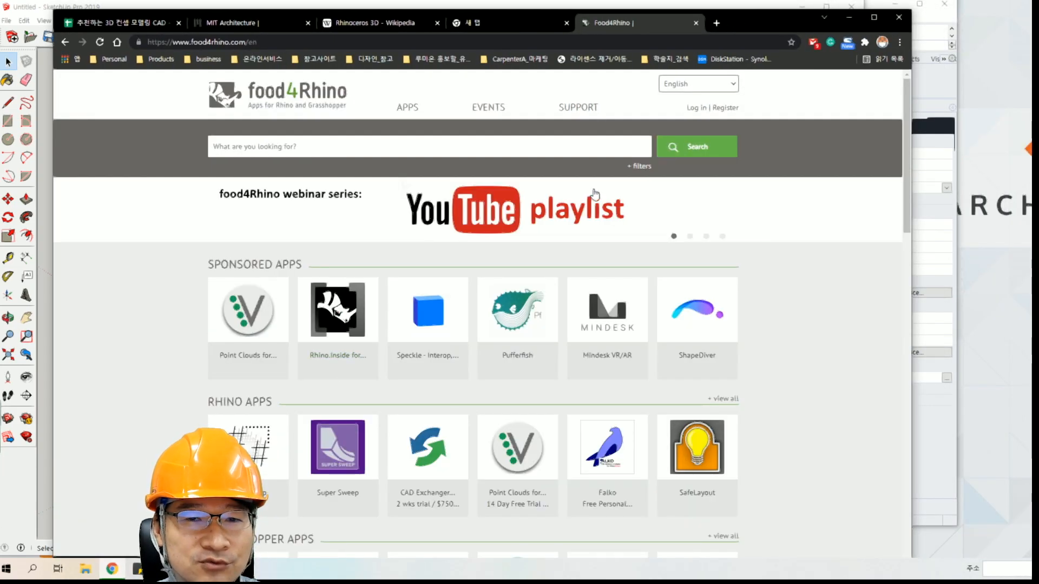
left_click(850, 17)
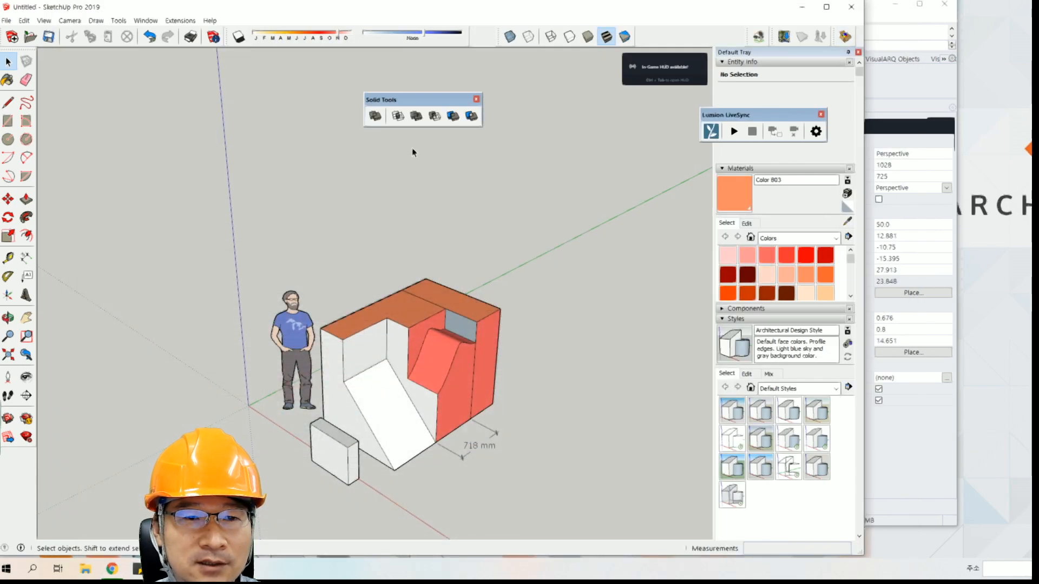
left_click_drag(399, 105, 225, 120)
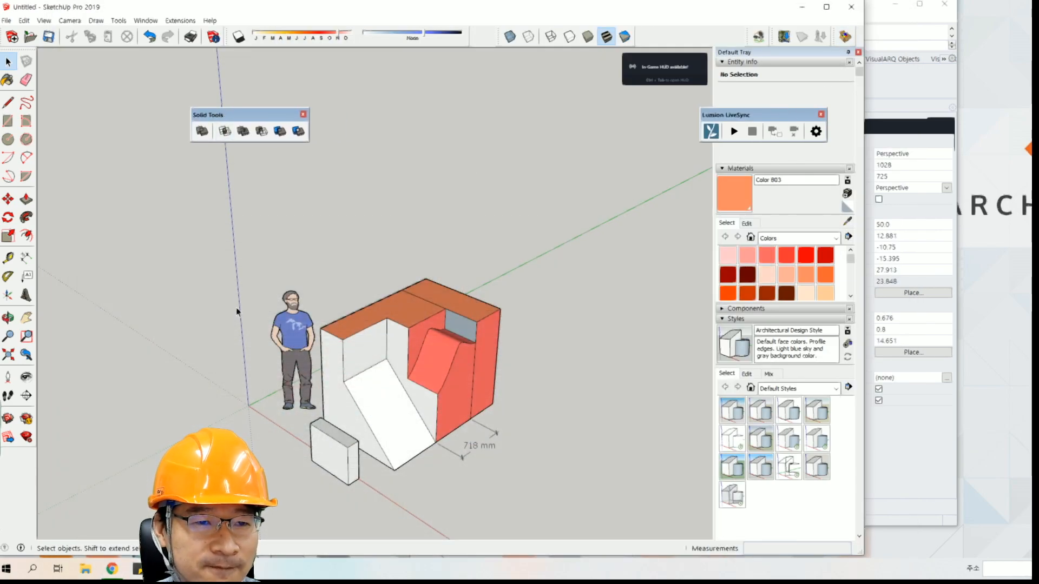
middle_click_drag(326, 297, 307, 261)
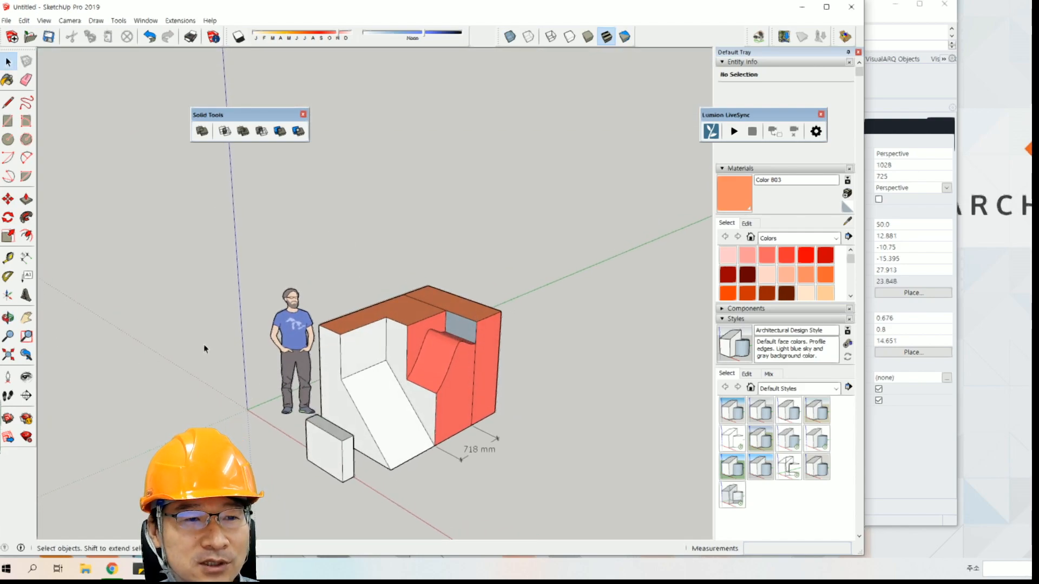
left_click(145, 21)
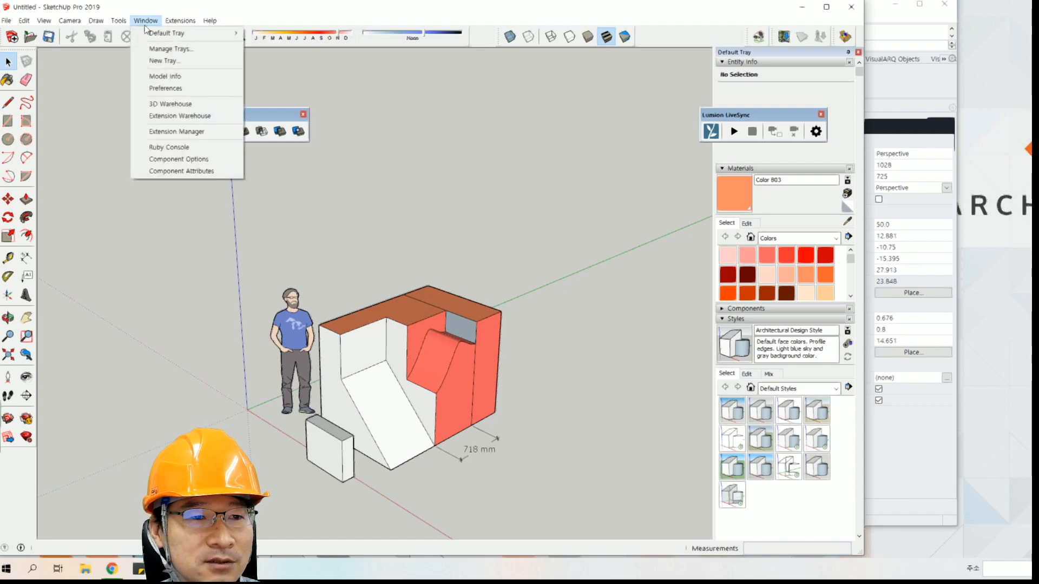
left_click(180, 117)
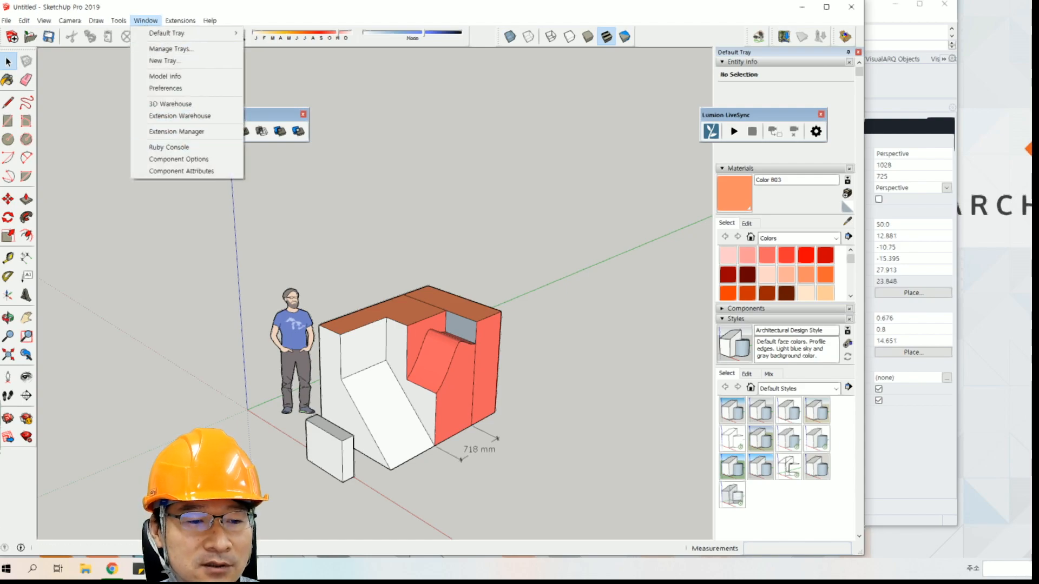
Switch to Rhino and inspect the scooter's handlebar, front shield and seat from a wider angle.
left_click(205, 569)
left_click_drag(587, 4, 597, 17)
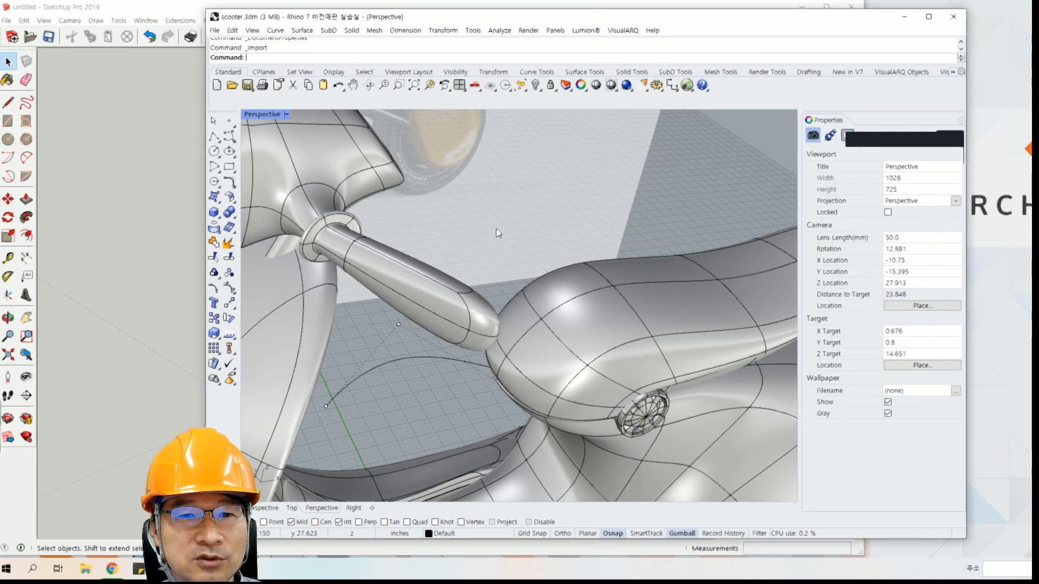
right_click_drag(498, 233, 555, 242)
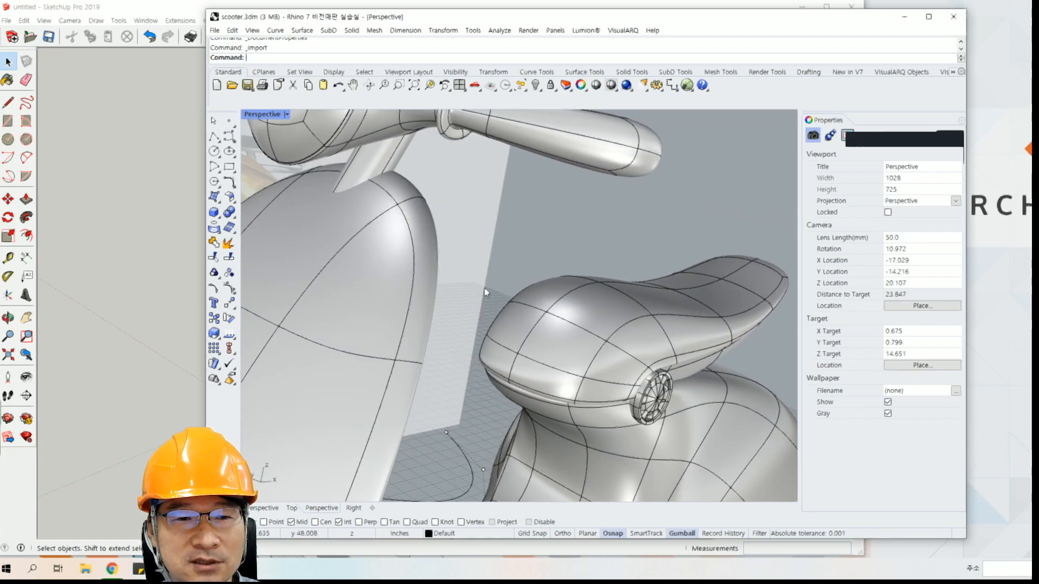
left_click(415, 232)
left_click(574, 230)
scroll(574, 229, "down", 3)
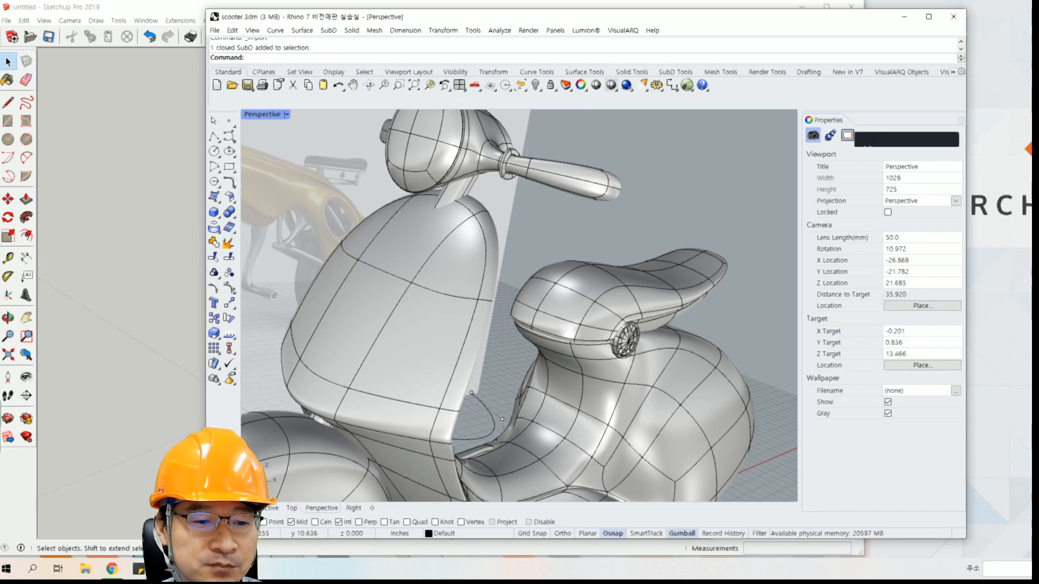
View the food4Rhino page in Chrome, then switch to SketchUp and view the Extension Warehouse's featured extensions before closing it.
left_click(112, 568)
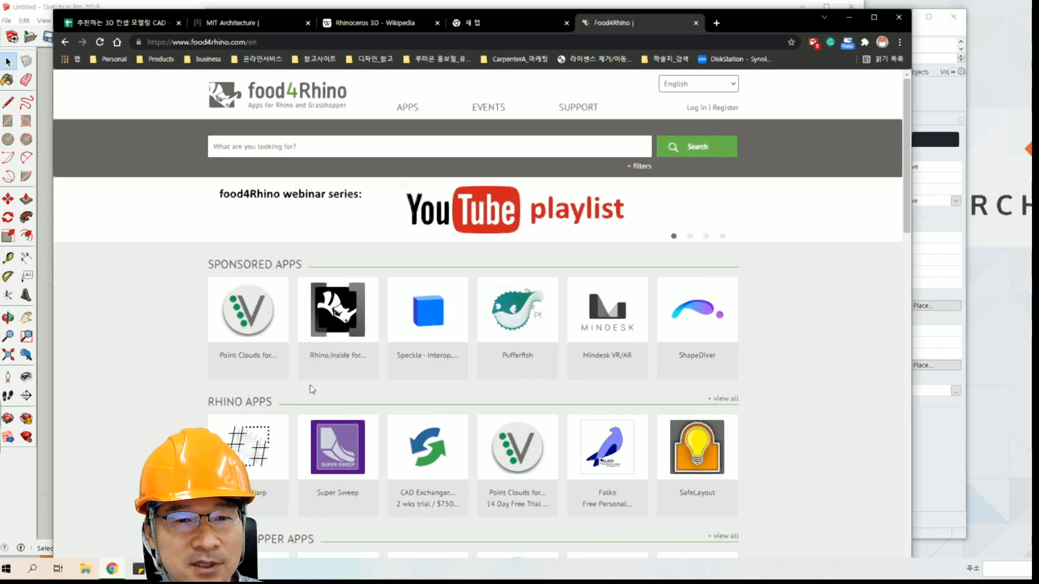
left_click(848, 18)
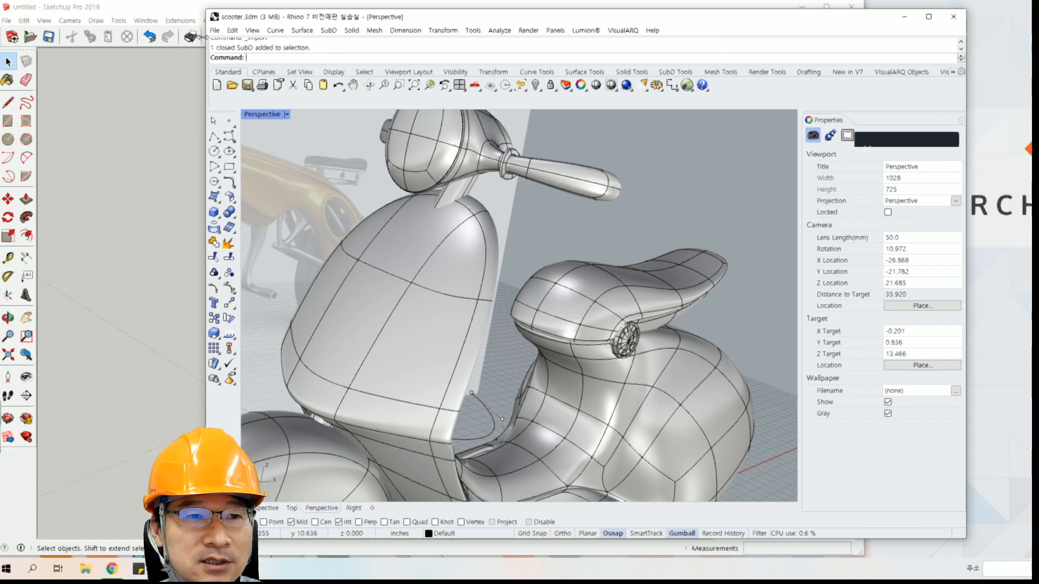
left_click(180, 21)
mouse_move(143, 25)
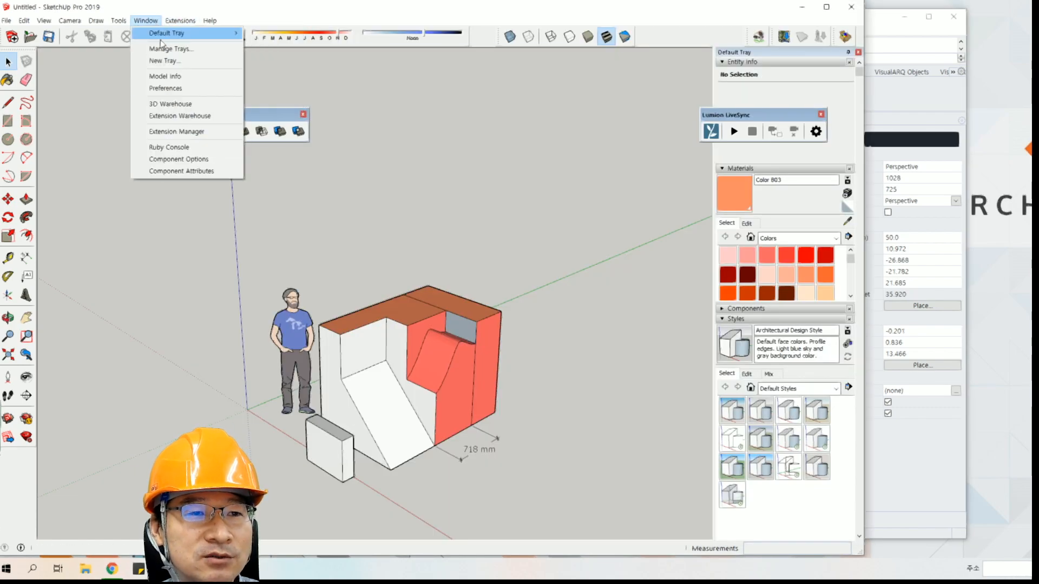
left_click(187, 114)
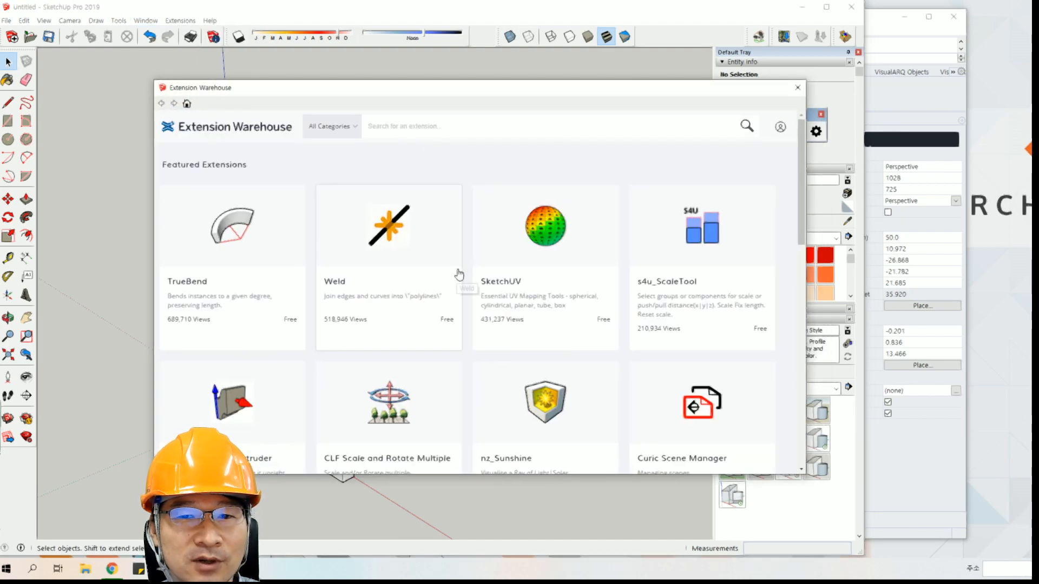
left_click(799, 88)
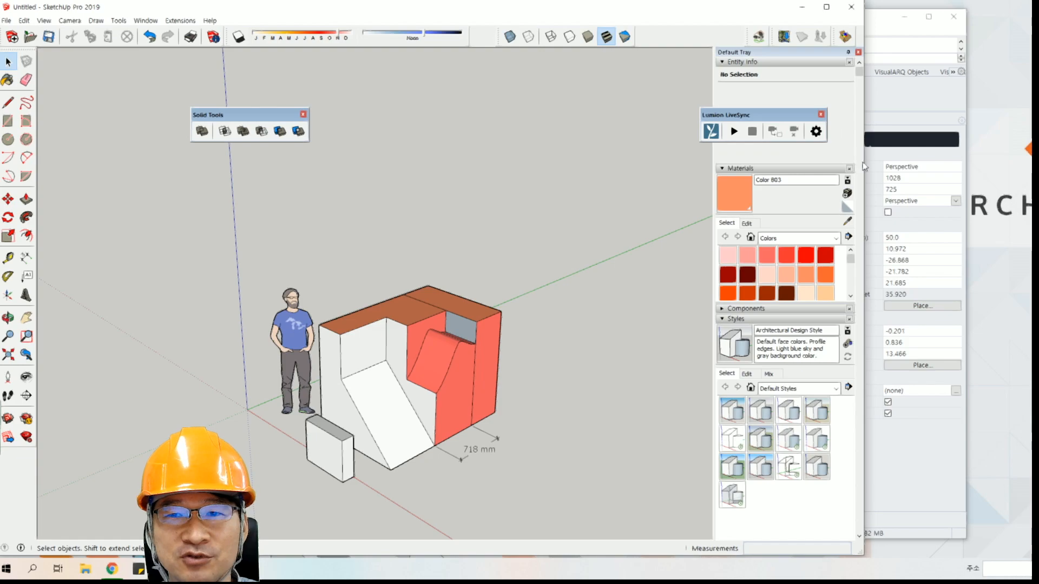
Return to the comparison sheet in Chrome and select the compatibility (타제품과 호환성) entries for SketchUp in C19 and Rhino in E19.
left_click(923, 108)
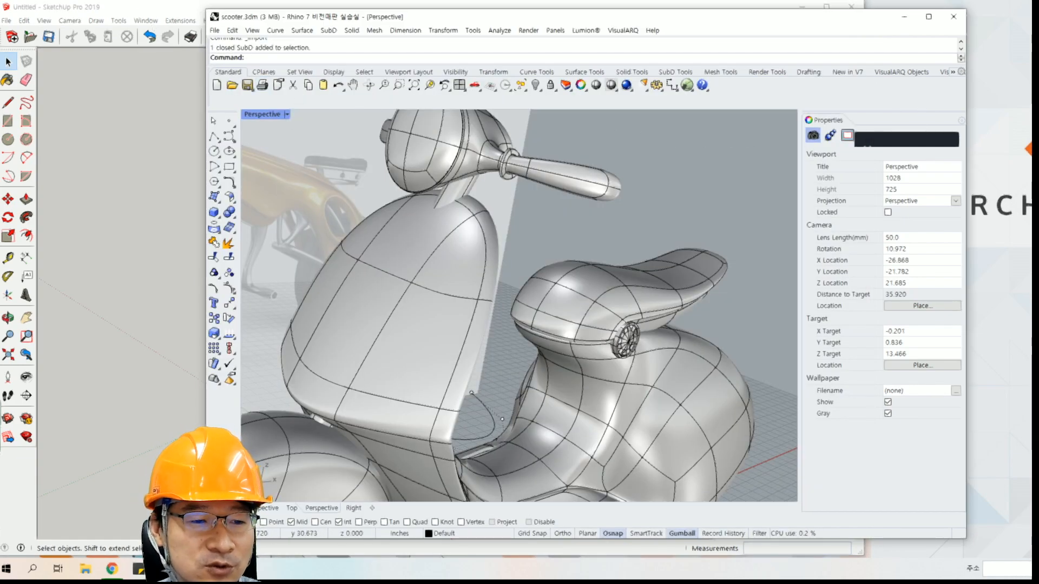
left_click(124, 568)
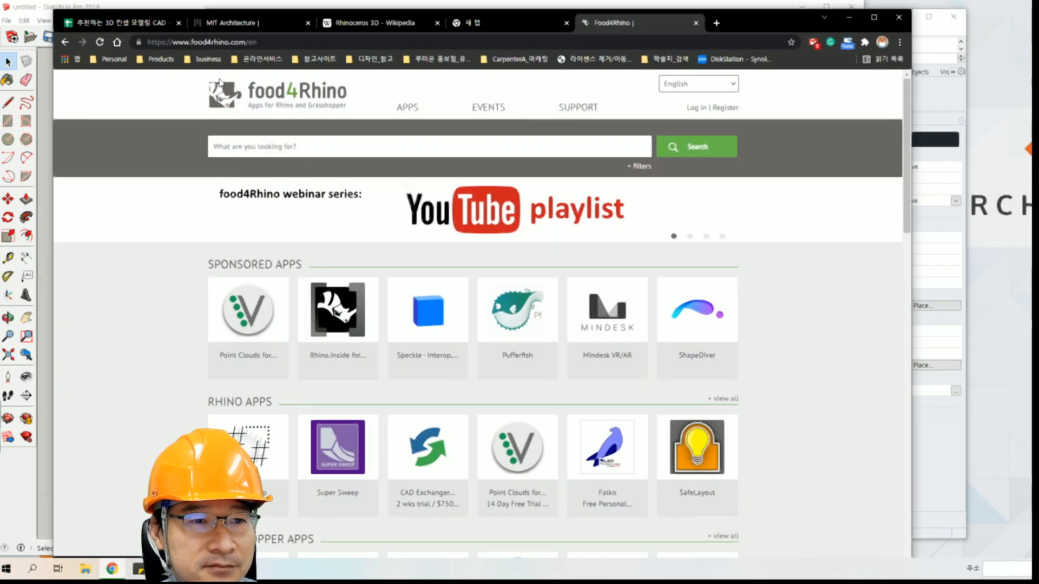
left_click(124, 24)
scroll(238, 382, "down", 1)
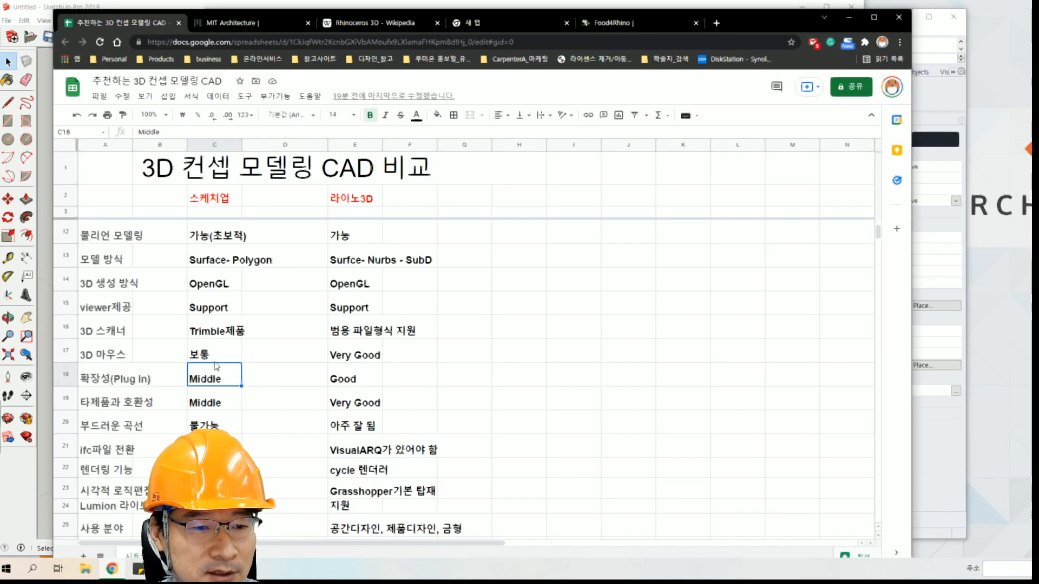
left_click(212, 405)
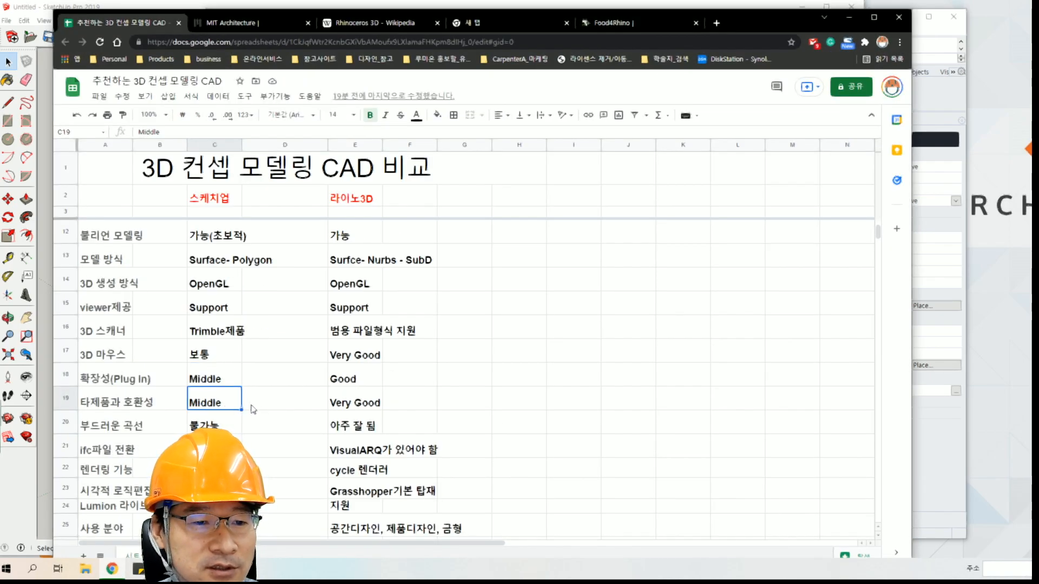
left_click(143, 405)
left_click(208, 404)
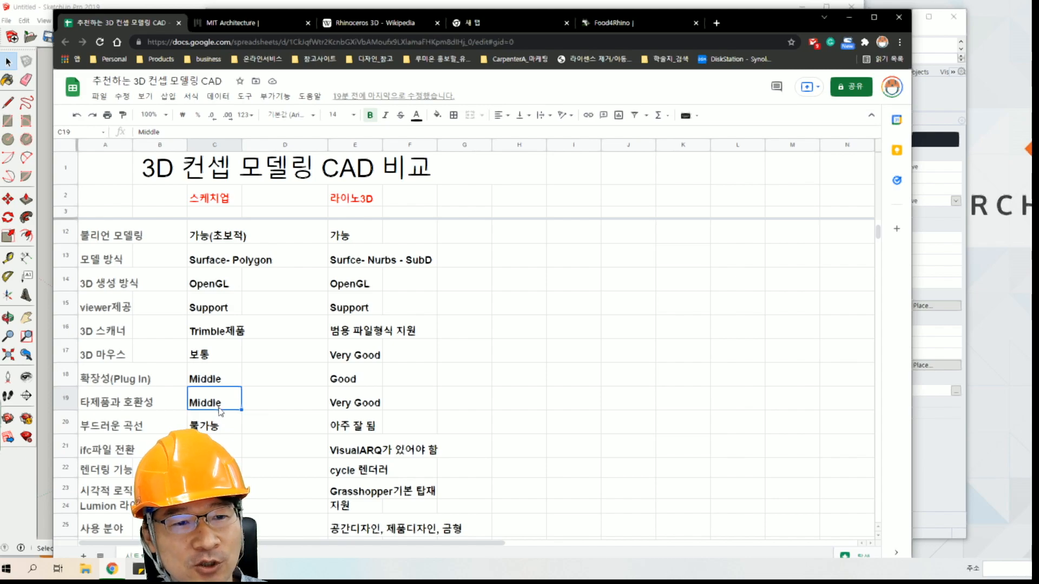
left_click(267, 406)
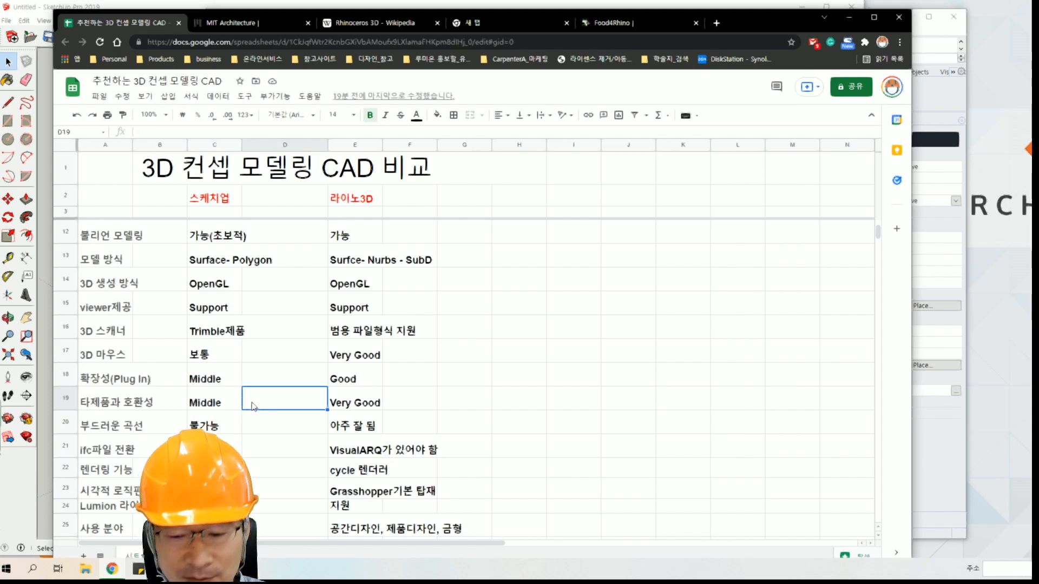
key("Left")
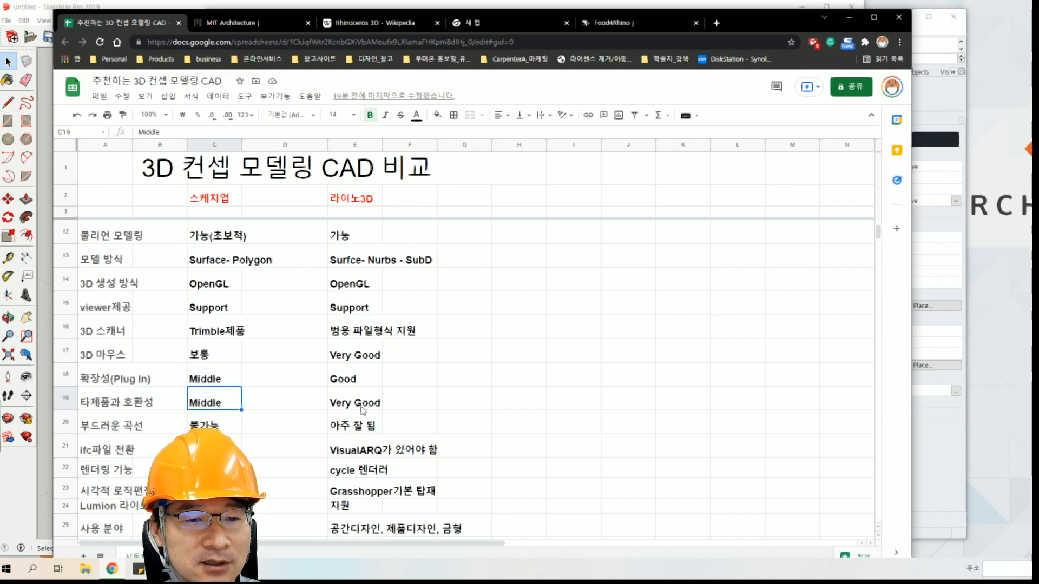
left_click(342, 411)
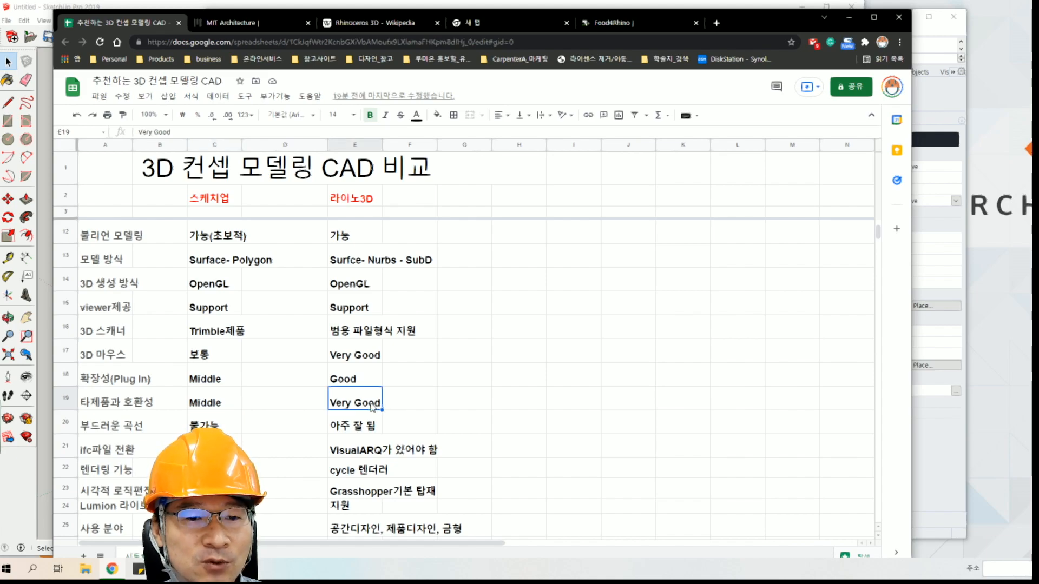
Switch to Rhino, start opening a file without saving scooter.3dm, review the supported file types, and cancel.
left_click(848, 22)
left_click_drag(384, 19, 345, 6)
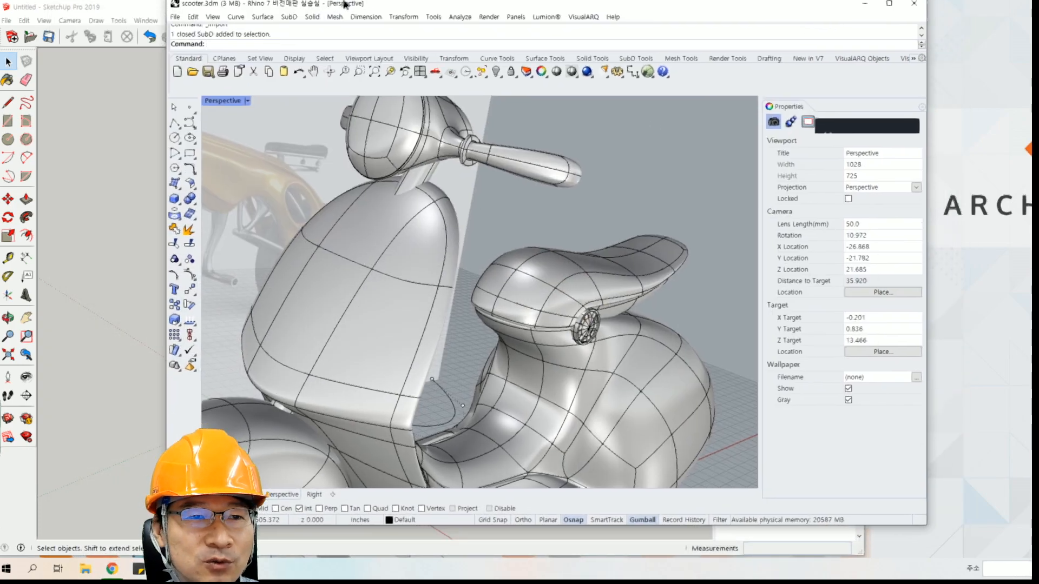
left_click(175, 18)
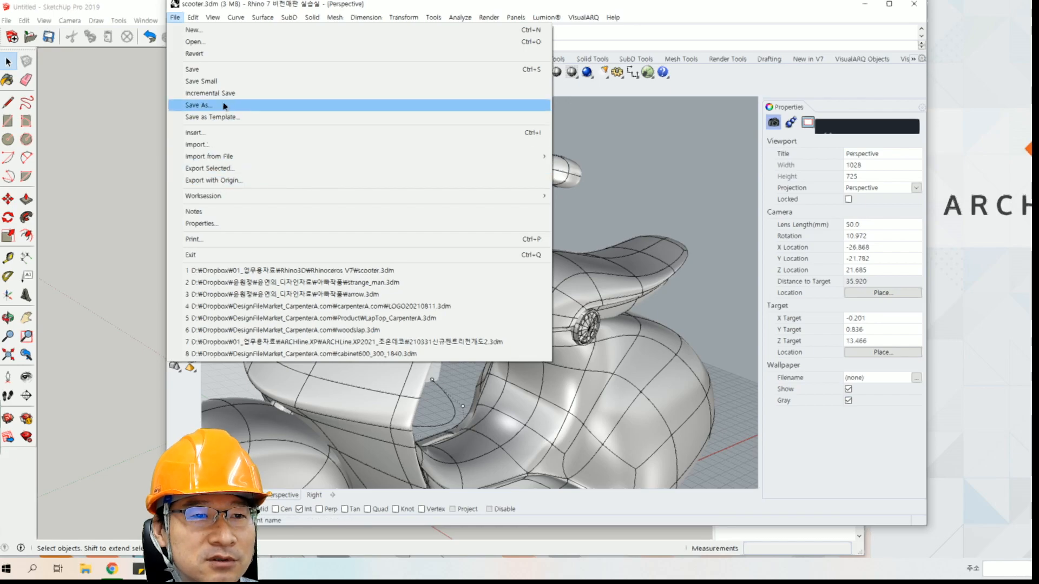
left_click(255, 42)
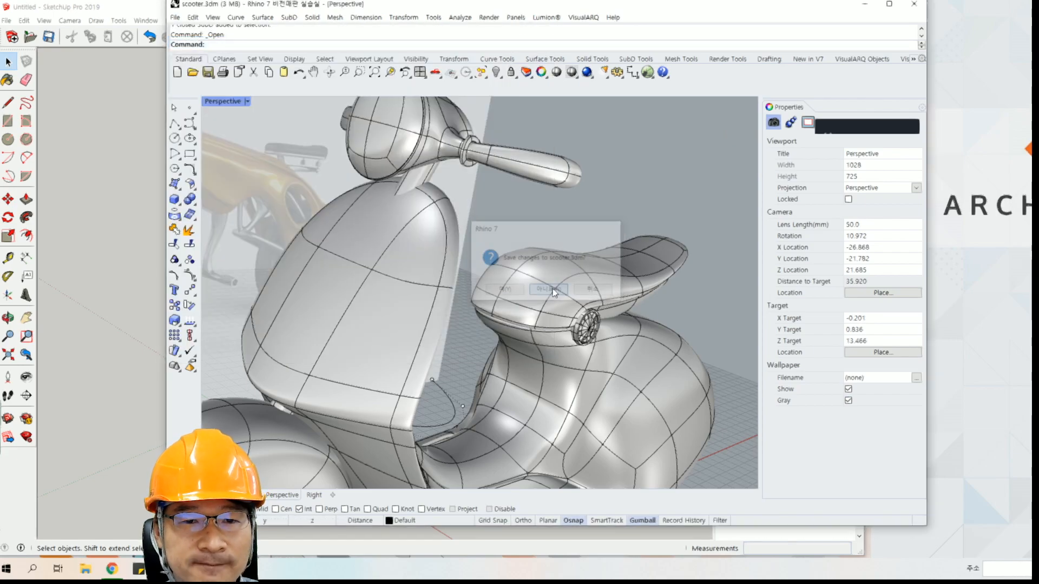
left_click(548, 289)
left_click(838, 391)
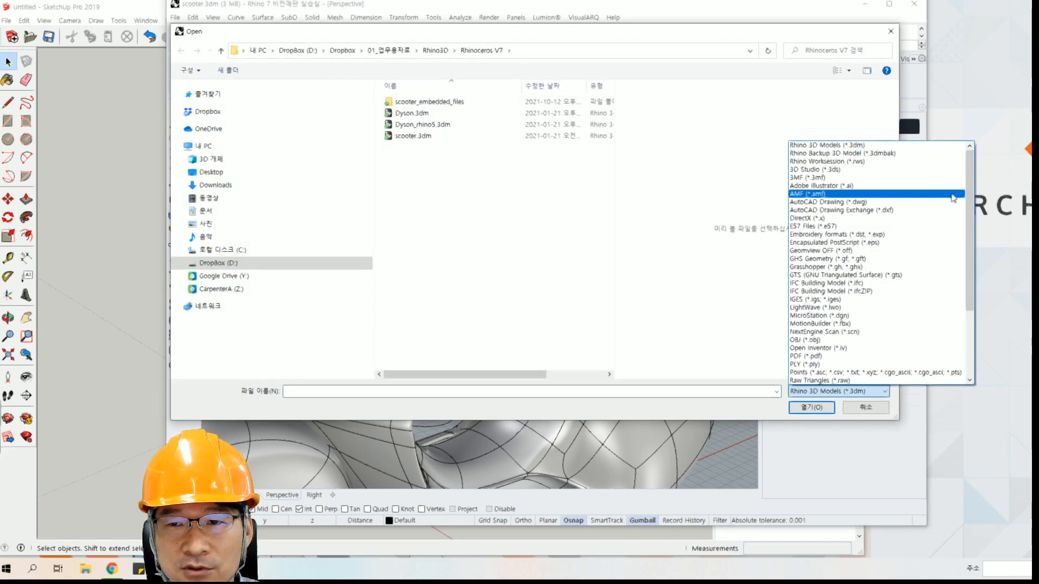
left_click_drag(973, 205, 973, 274)
scroll(876, 202, "up", 4)
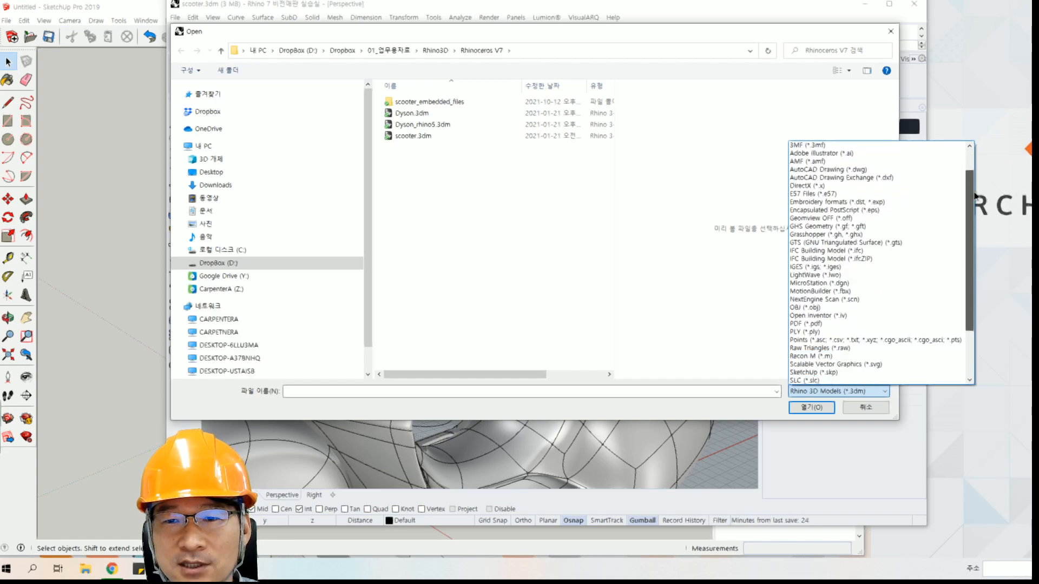
left_click(554, 239)
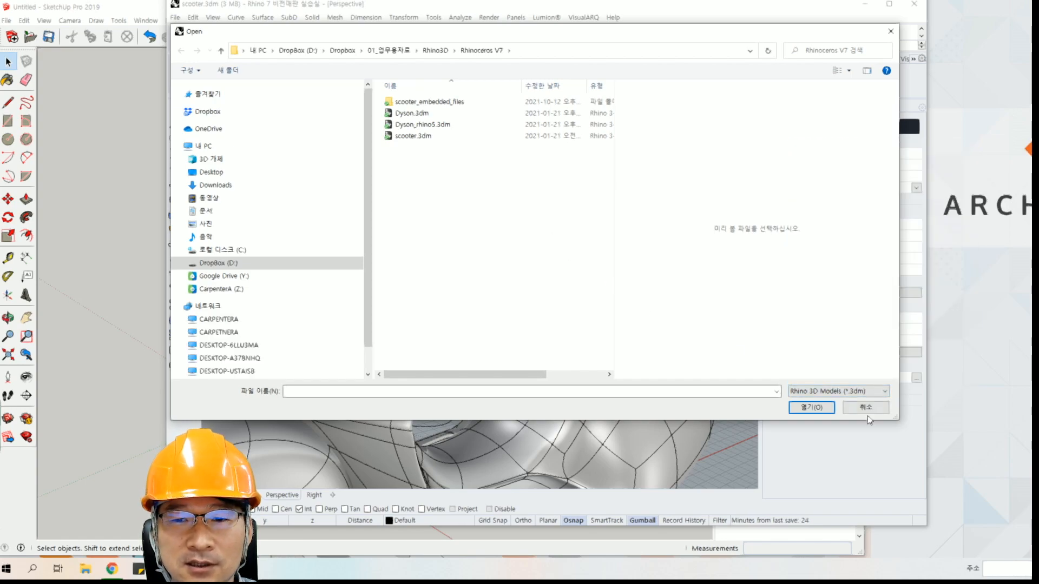
left_click(866, 409)
Return to the comparison sheet in Chrome and compare the smooth-curve (부드러운 곡선) entries for SketchUp and Rhino in row 20.
left_click(130, 567)
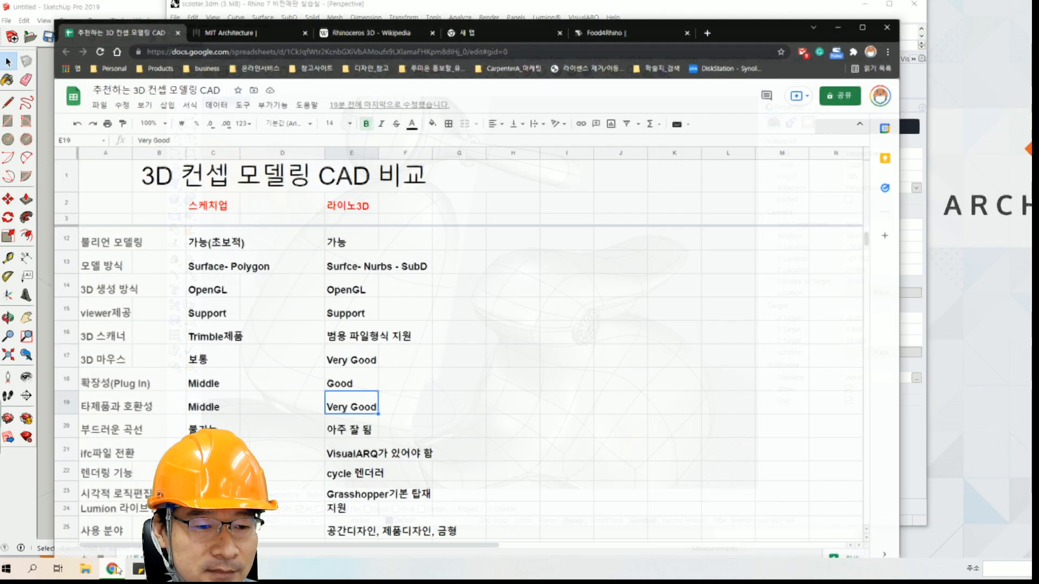
left_click(184, 426)
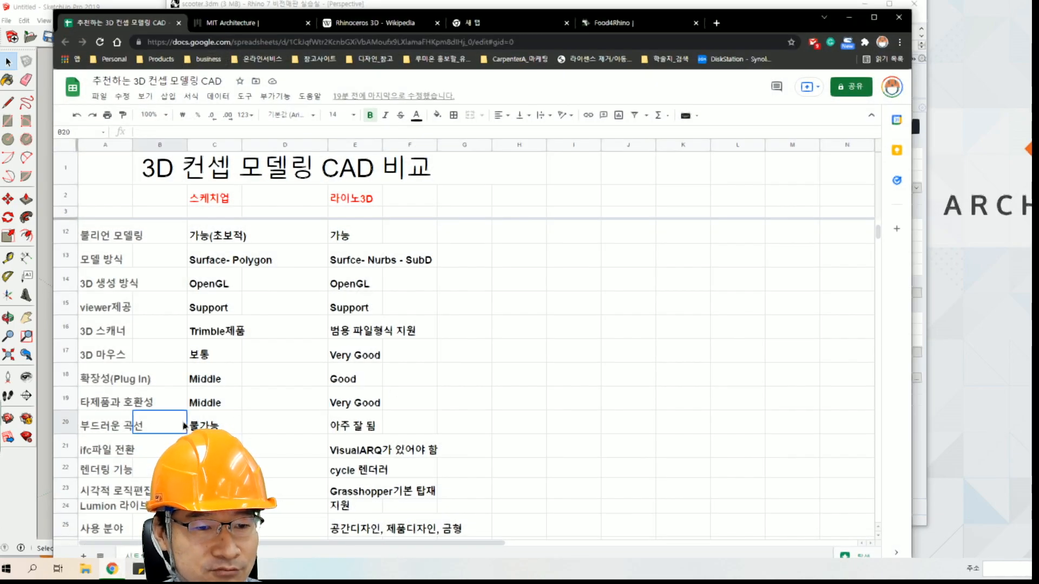
left_click(191, 426)
left_click(91, 431)
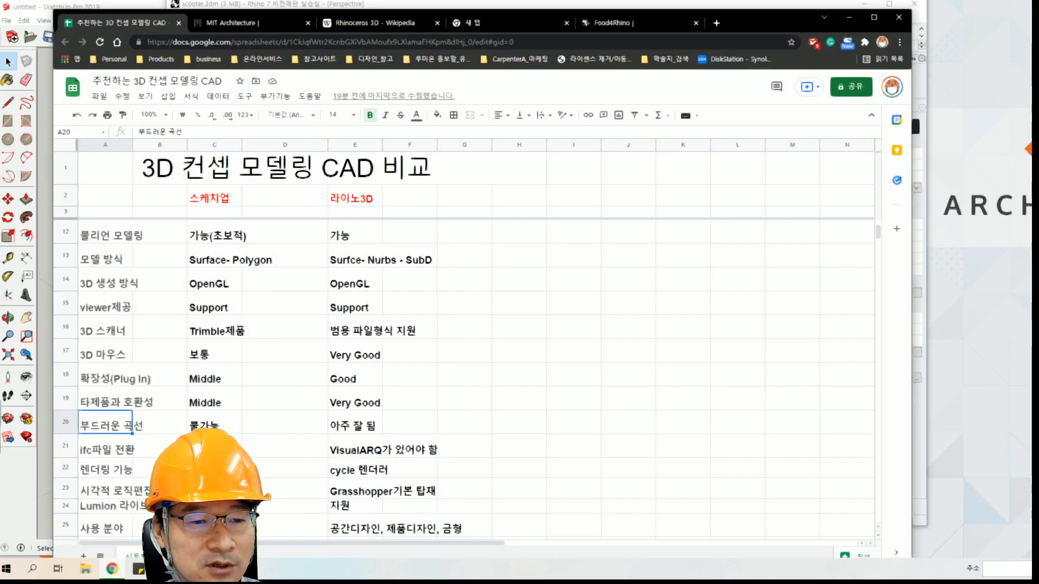
left_click(206, 422)
left_click(369, 430)
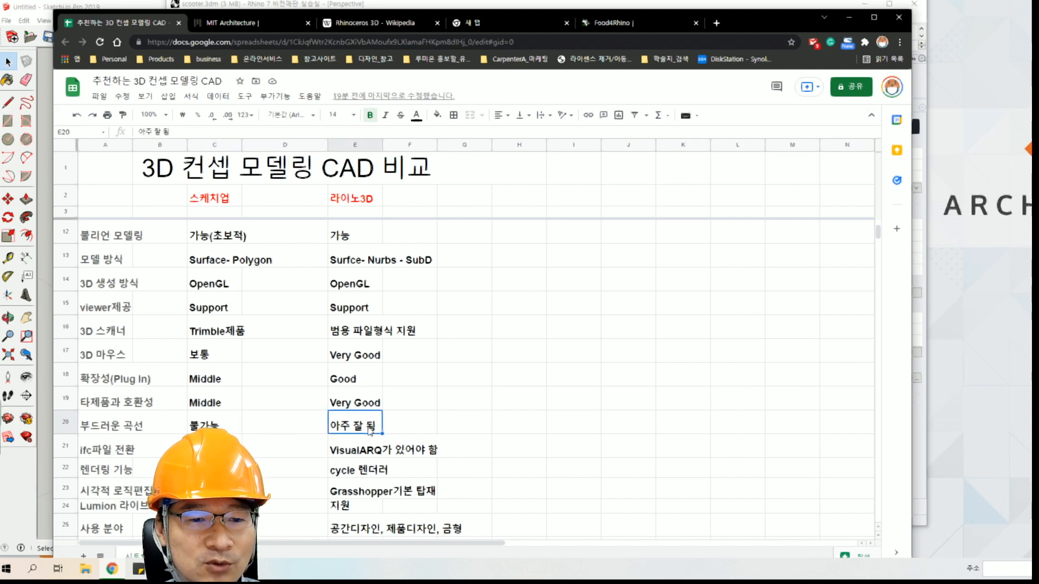
key("Right")
key("Right")
key("Left")
key("Left")
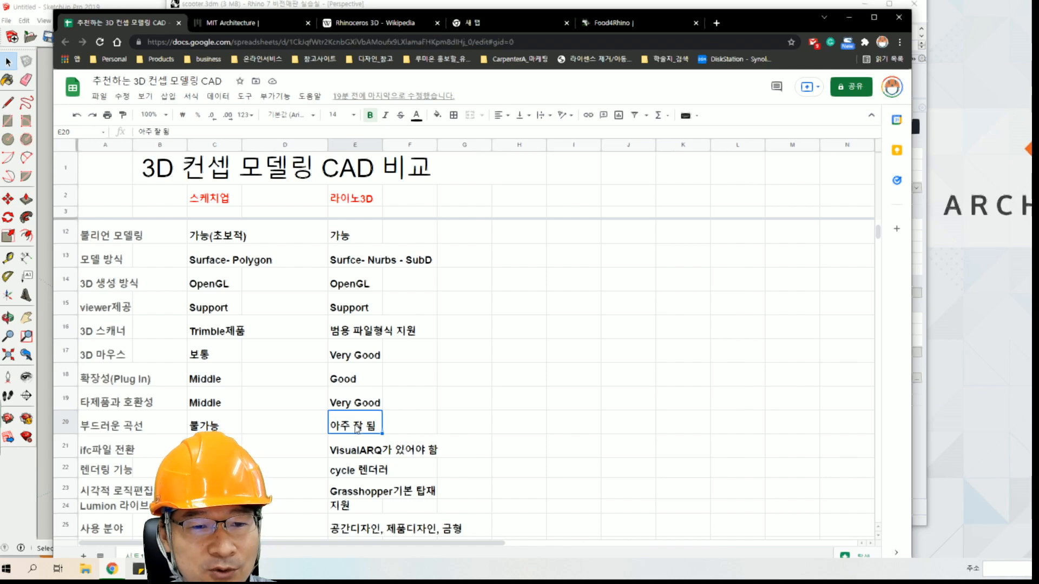
key("Left")
key("Left")
key("Left")
key("Left")
key("Right")
key("Right")
key("Right")
key("Right")
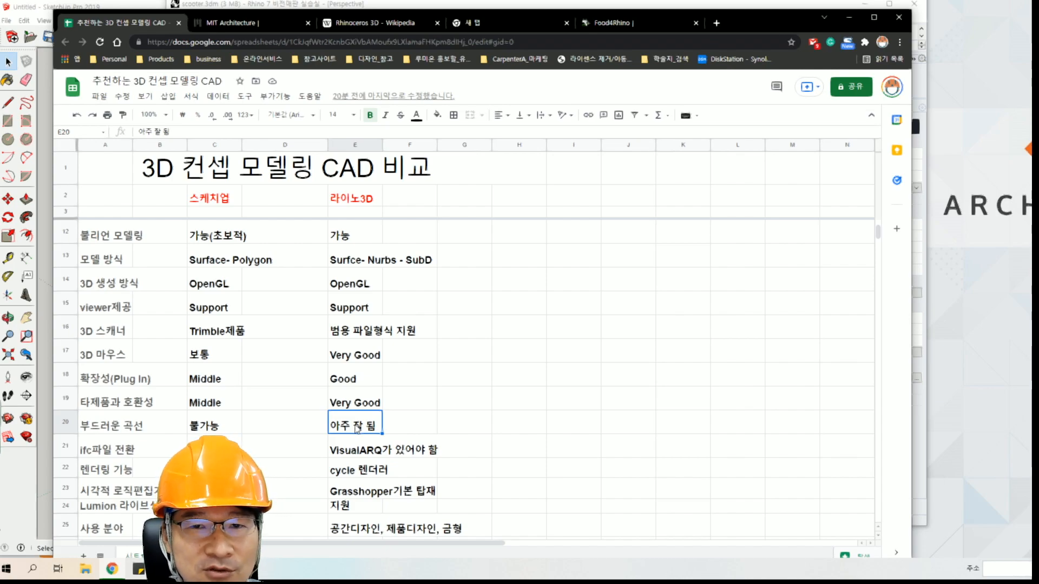
View the food4Rhino page, switch to Rhino, and examine the wavy curve in the Top view up close.
left_click(606, 25)
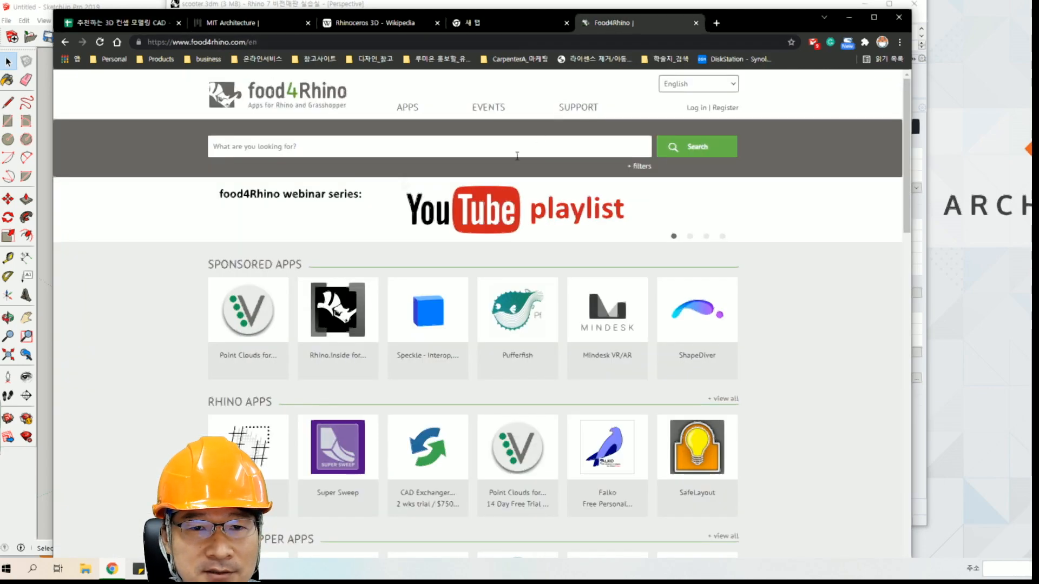
left_click(848, 19)
double_click(222, 102)
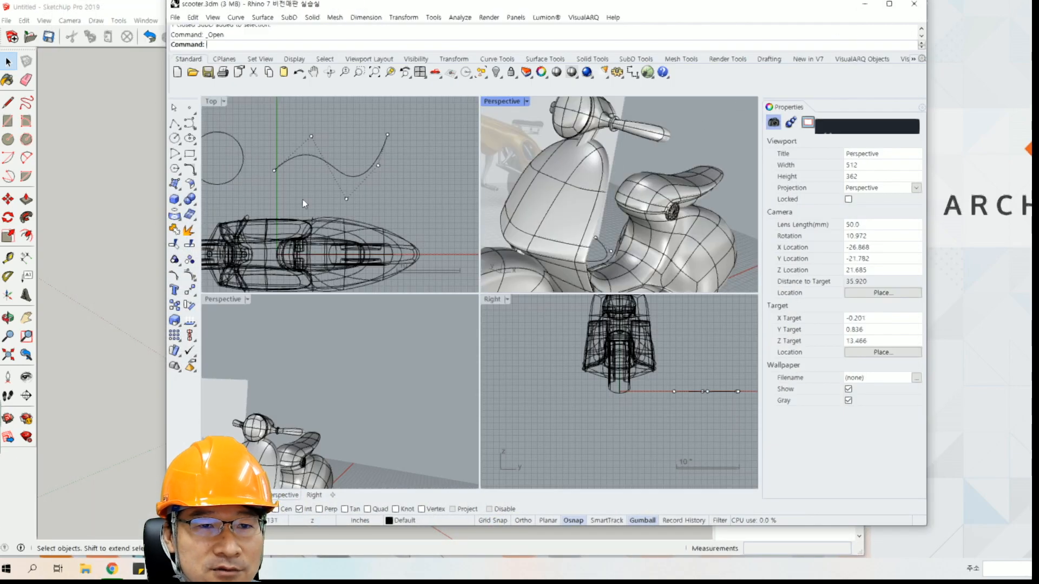
scroll(344, 193, "down", 2)
left_click(356, 172)
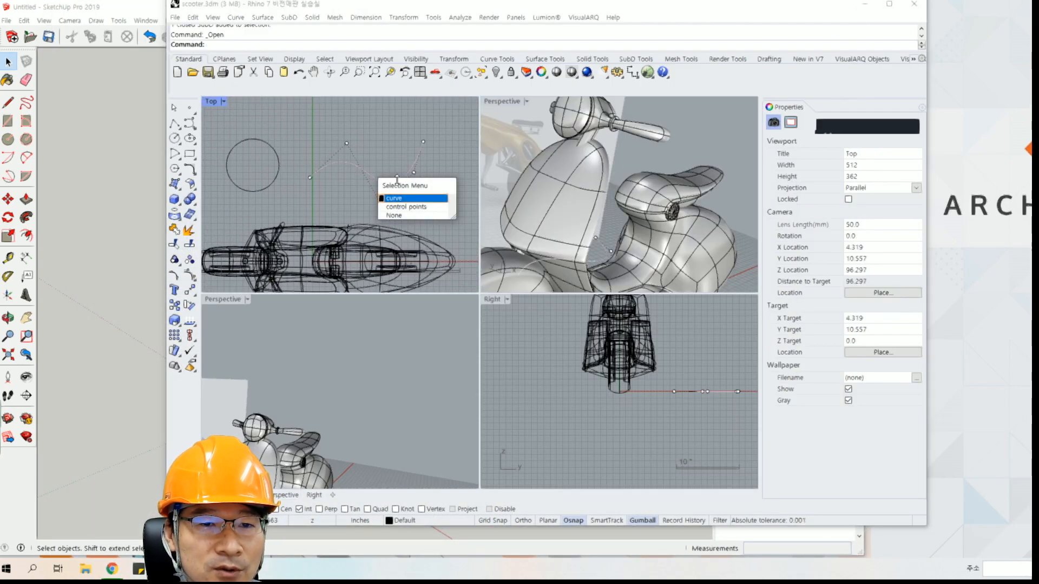
key("Escape")
scroll(343, 159, "up", 3)
right_click_drag(348, 177, 370, 206)
Insert three control points into the wavy curve in the Top view.
left_click(192, 278)
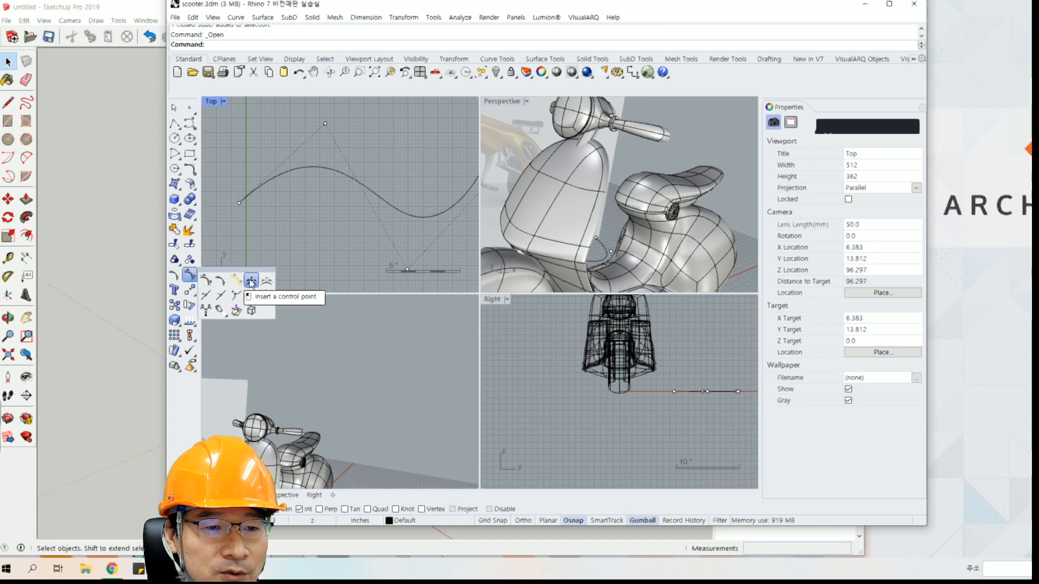
left_click(206, 295)
left_click(359, 184)
left_click(369, 200)
left_click(445, 229)
left_click(306, 142)
right_click(313, 203)
Reshape the wavy curve by moving the inserted point near its start and its lowest control point to the left along X.
left_click(306, 142)
left_click_drag(334, 143, 252, 145)
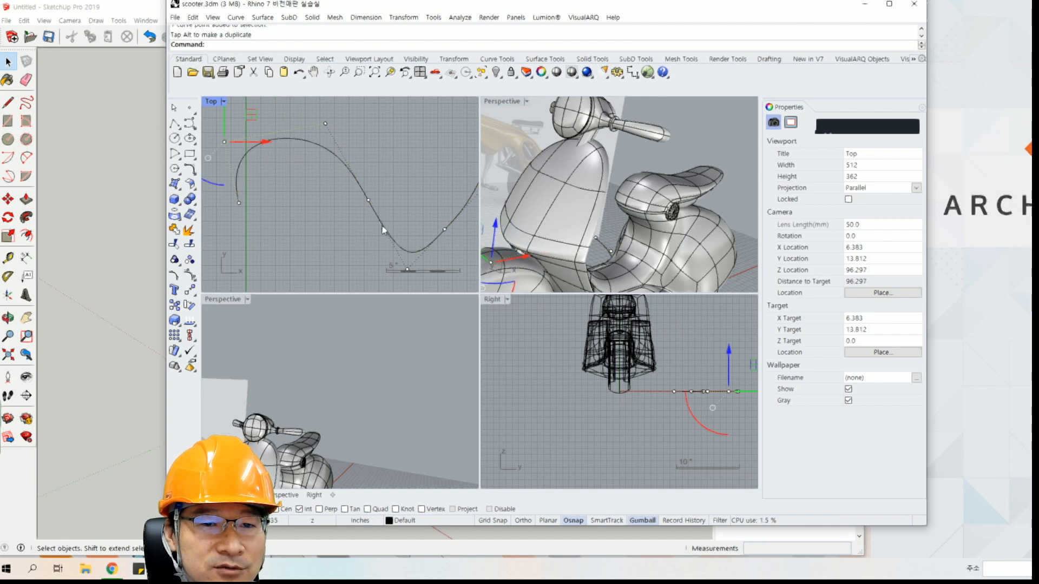
left_click(406, 270)
left_click_drag(433, 271, 343, 271)
left_click(419, 165)
right_click_drag(392, 198, 357, 221)
scroll(378, 217, "down", 4)
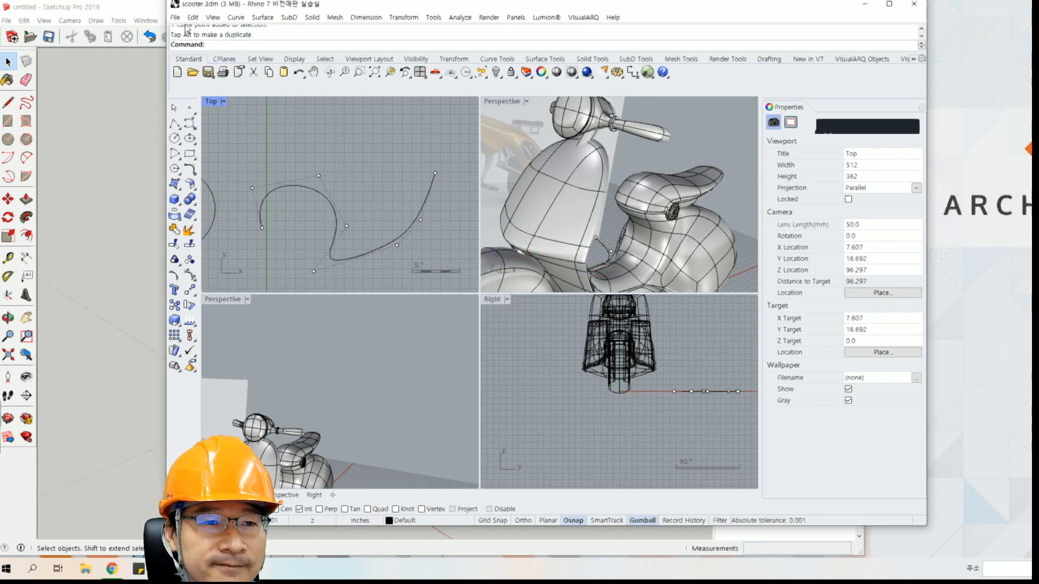
left_click(176, 21)
left_click(198, 105)
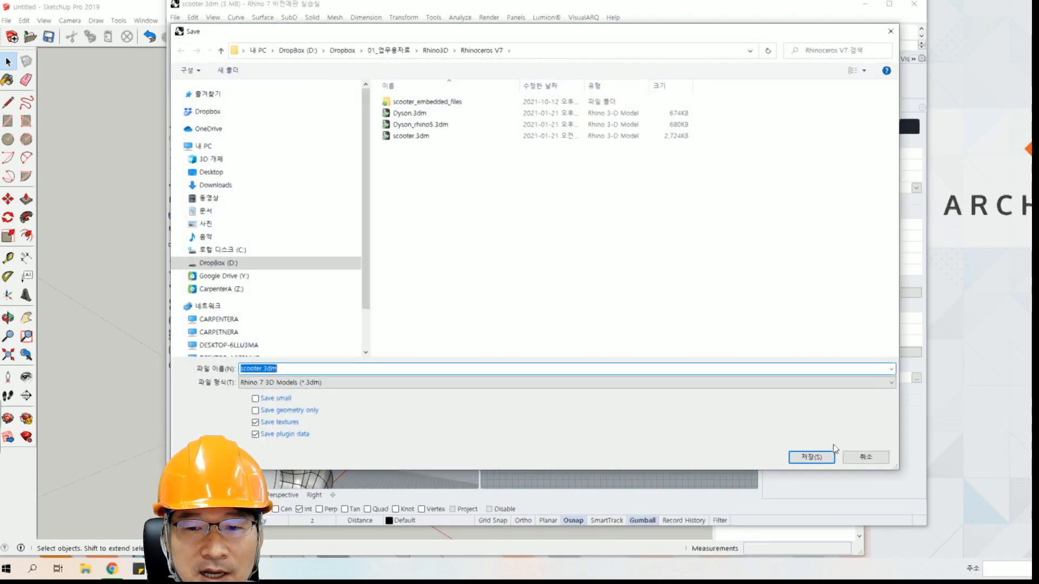
left_click(866, 458)
Select the reshaped curve, start Export Selected, review the available file formats such as Adobe Illustrator (*.ai), cancel, and deselect the curve.
left_click(320, 197)
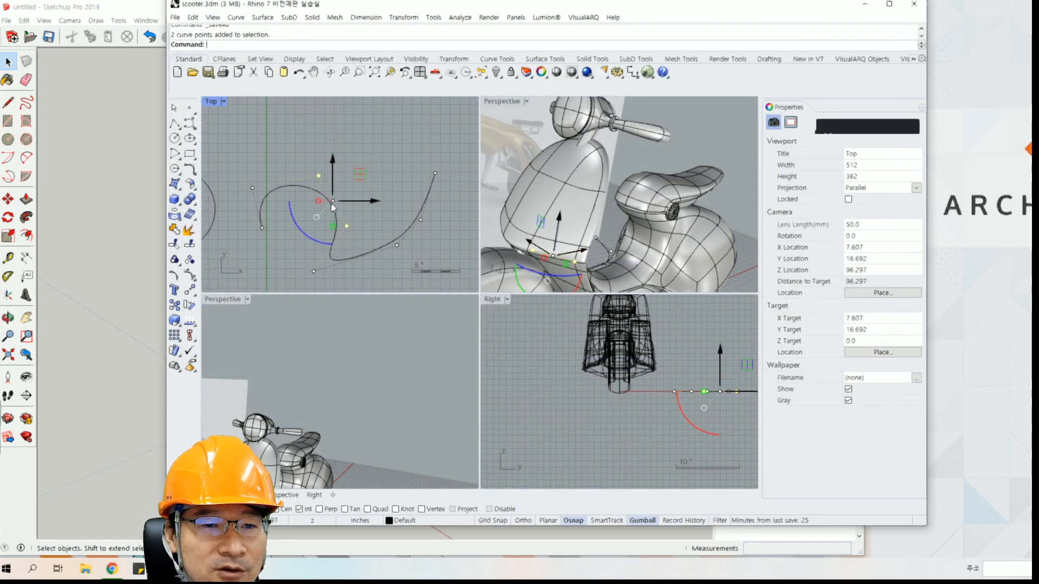
left_click(174, 17)
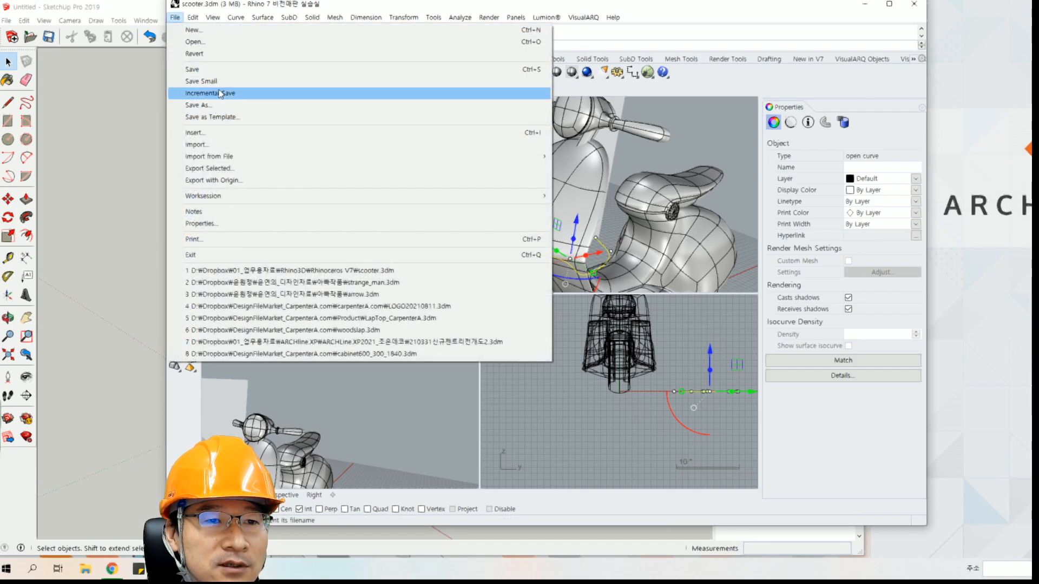
left_click(223, 170)
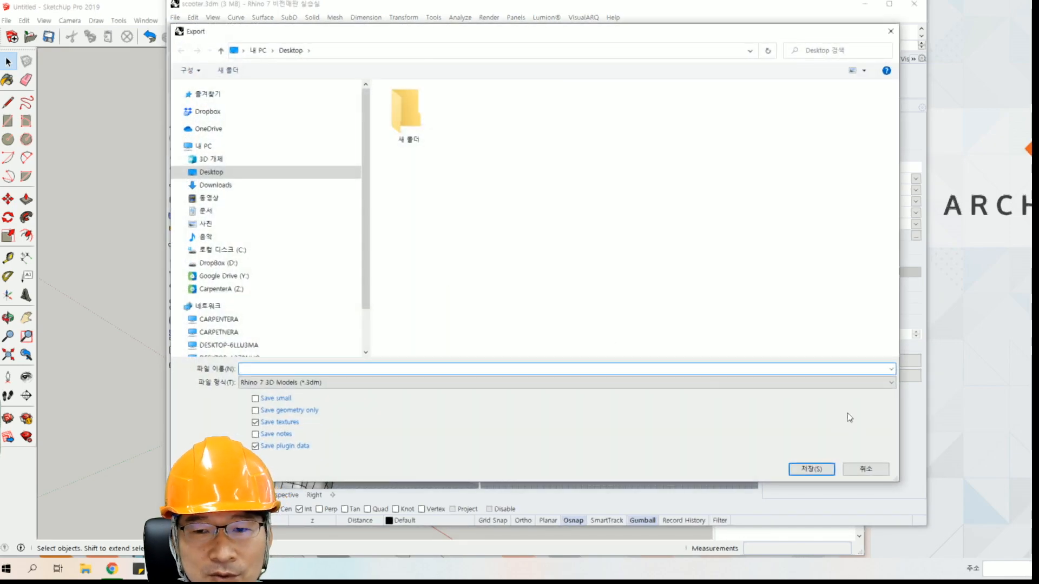
left_click(317, 383)
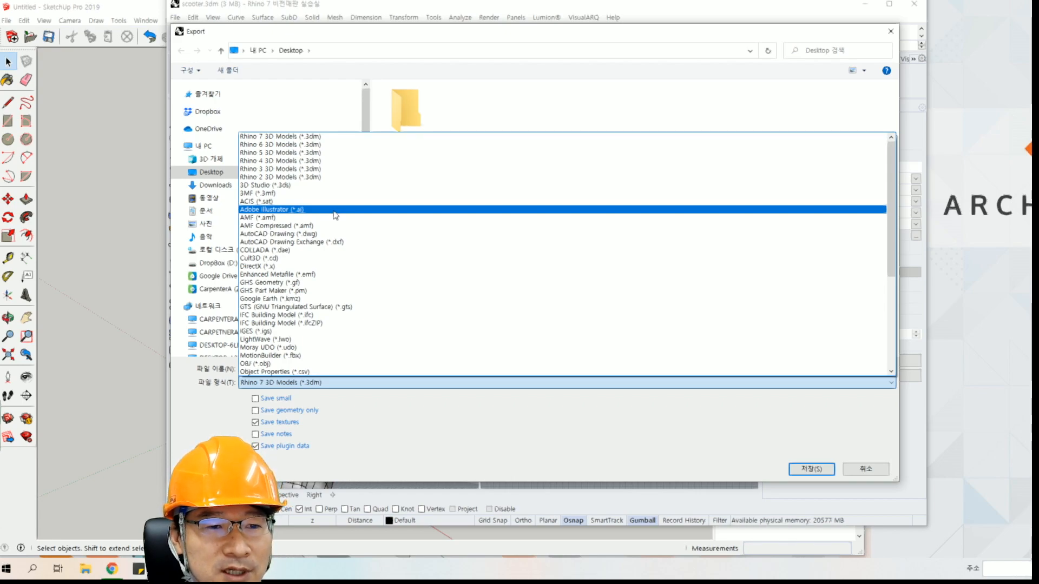
left_click(371, 440)
left_click(847, 472)
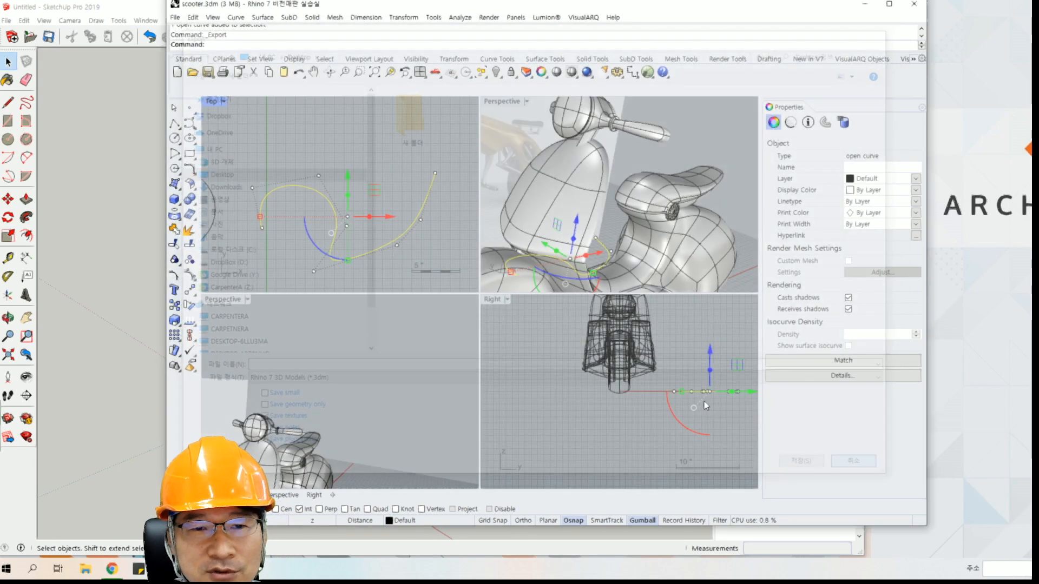
left_click(401, 138)
right_click_drag(387, 175, 415, 164)
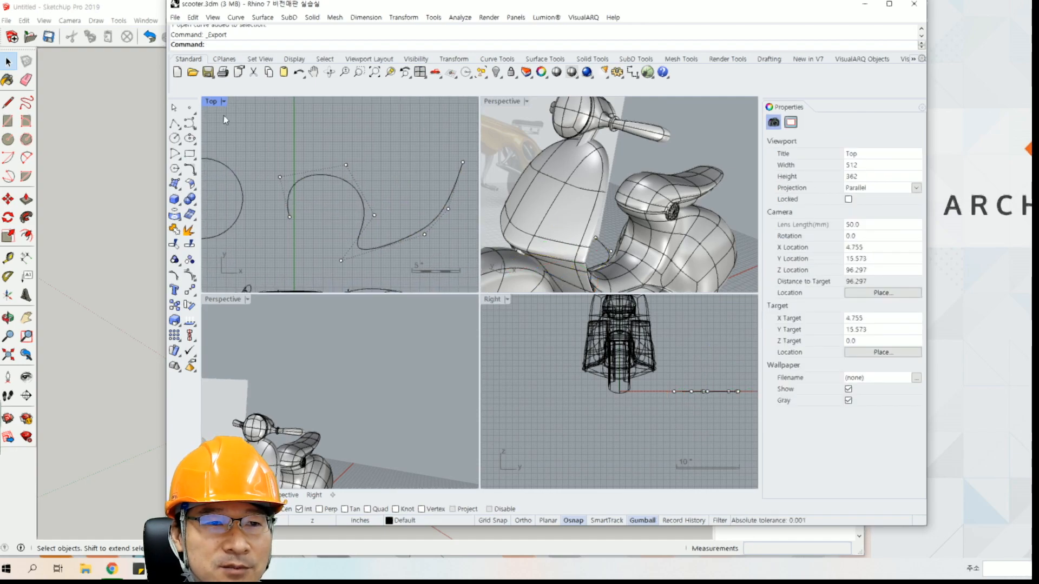
right_click_drag(329, 180, 299, 226)
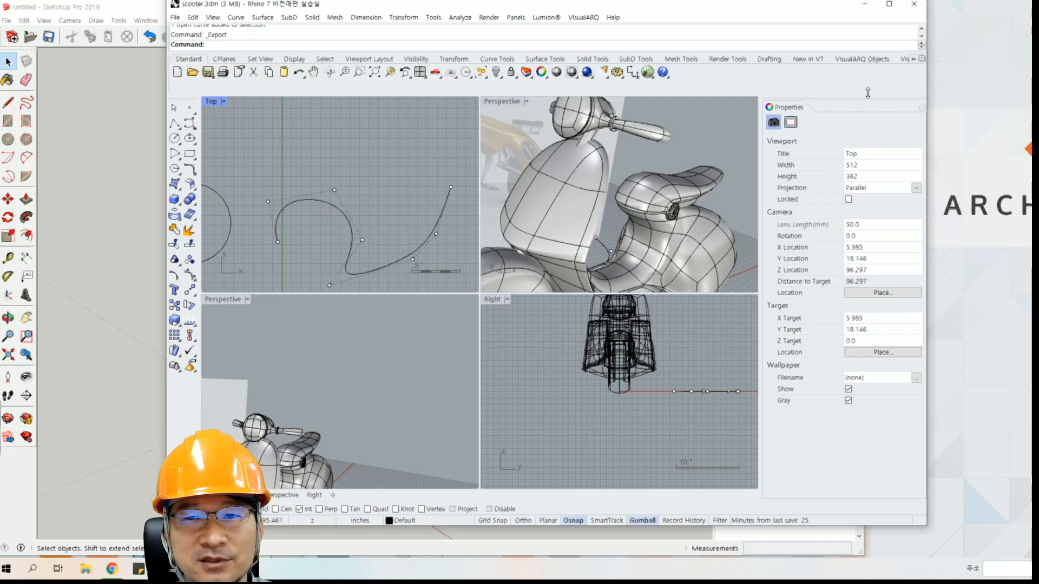
Return to the comparison sheet in Chrome and select the IFC conversion (ifc파일 전환) entry in A21.
left_click(864, 5)
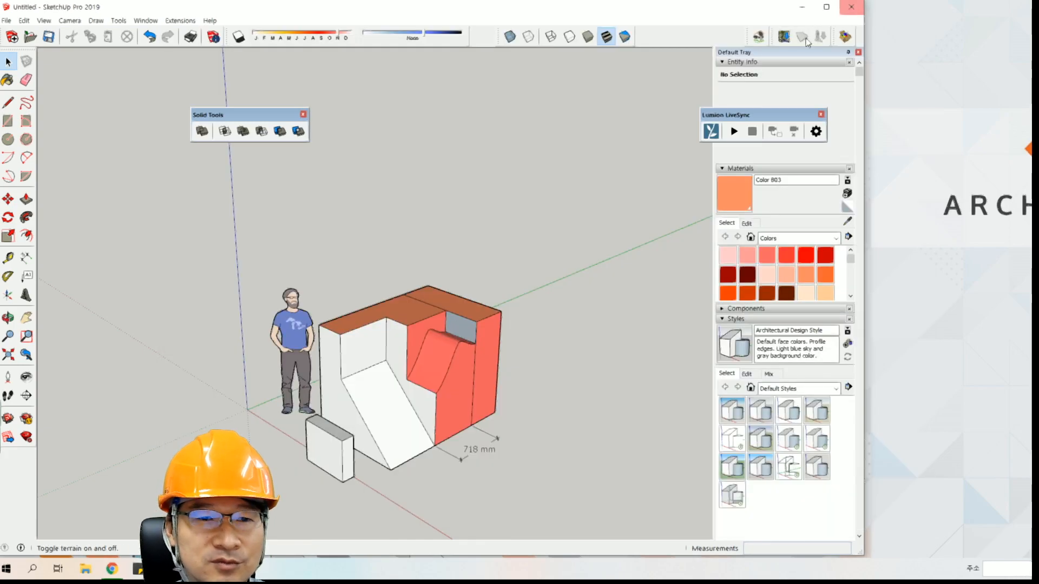
left_click(111, 572)
left_click(116, 22)
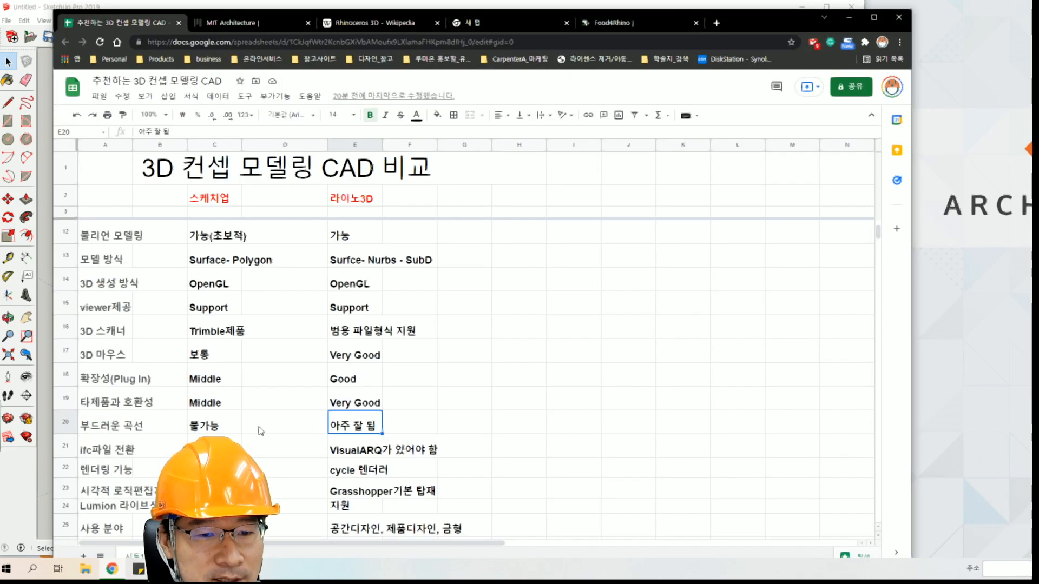
left_click(131, 456)
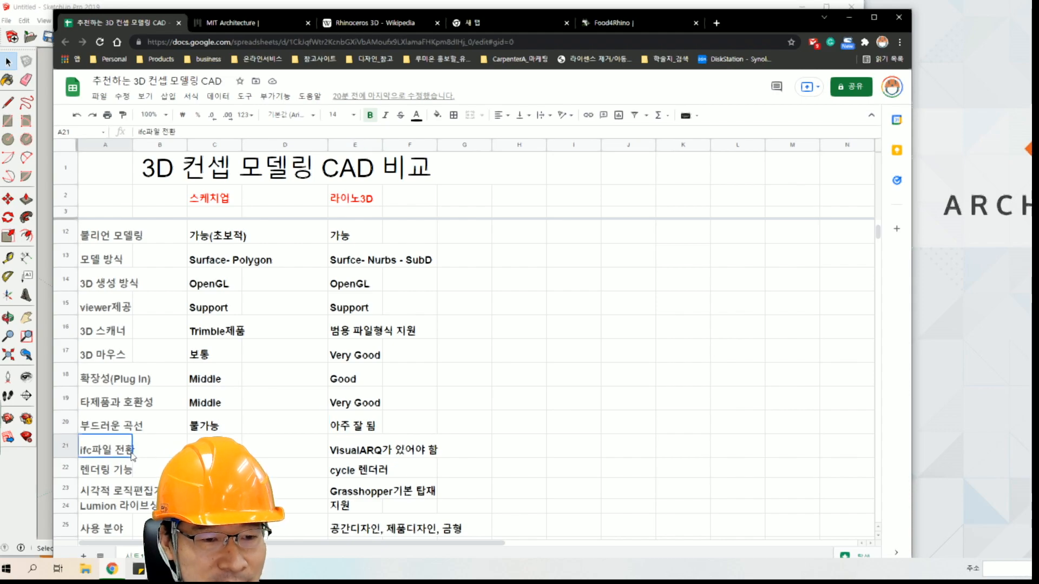
Switch to SketchUp, close the human figure's options without choosing any, and examine the block model up close.
left_click(853, 18)
right_click(285, 336)
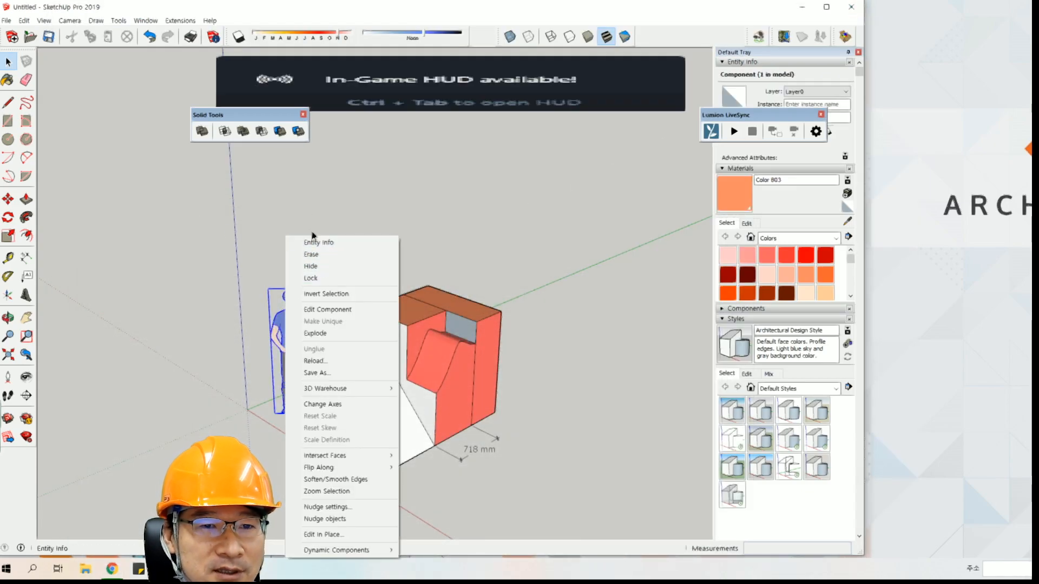
left_click(331, 176)
middle_click_drag(343, 296, 329, 212)
middle_click_drag(309, 304, 304, 249, "shift")
scroll(363, 260, "up", 3)
middle_click_drag(364, 260, 363, 225, "shift")
middle_click_drag(358, 277, 372, 357)
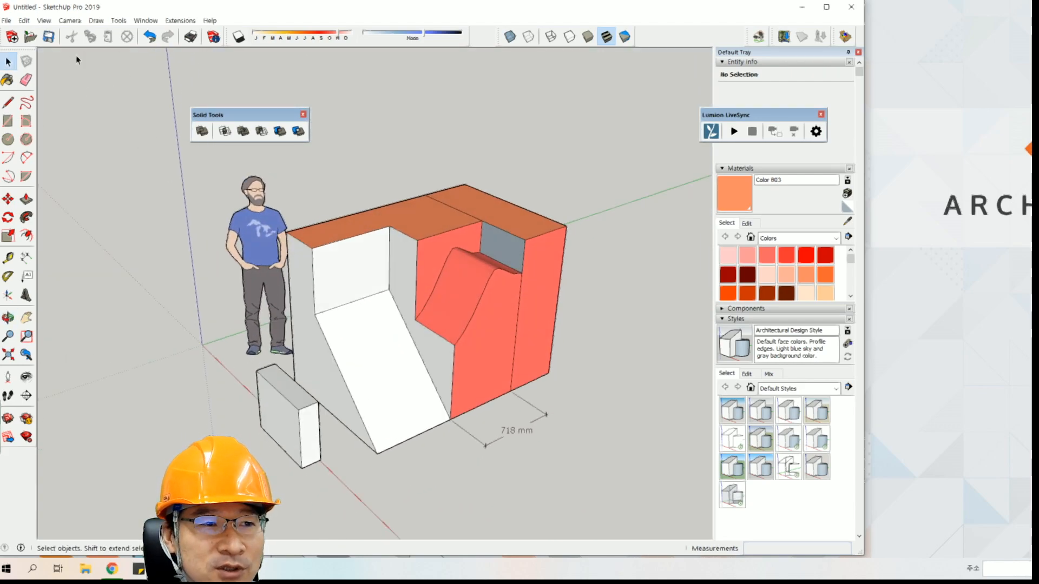
Start exporting the 3D model from SketchUp, review the supported export file types, and cancel.
left_click(7, 20)
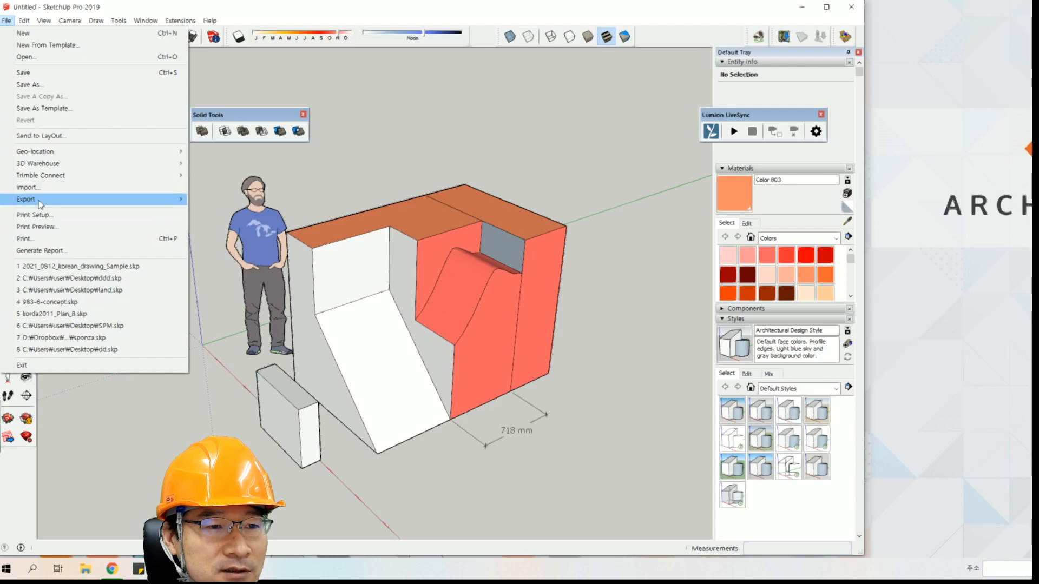
mouse_move(39, 200)
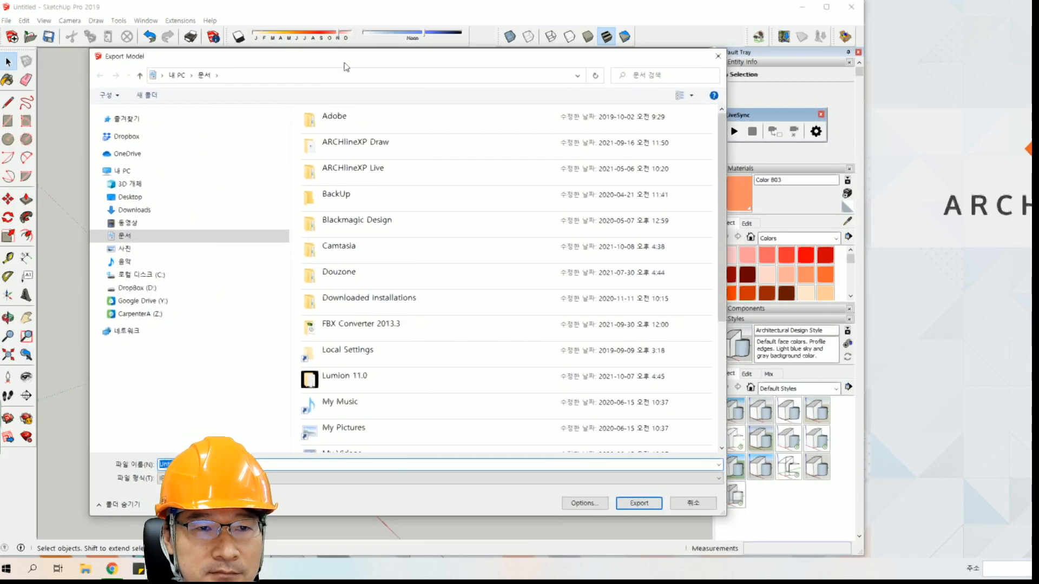
left_click(379, 478)
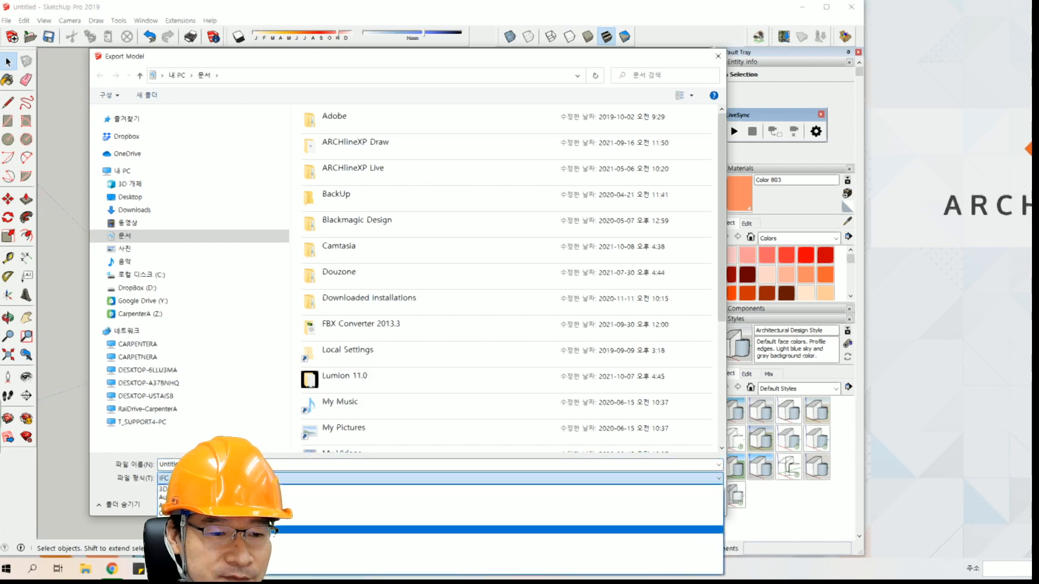
left_click(123, 497)
left_click(694, 507)
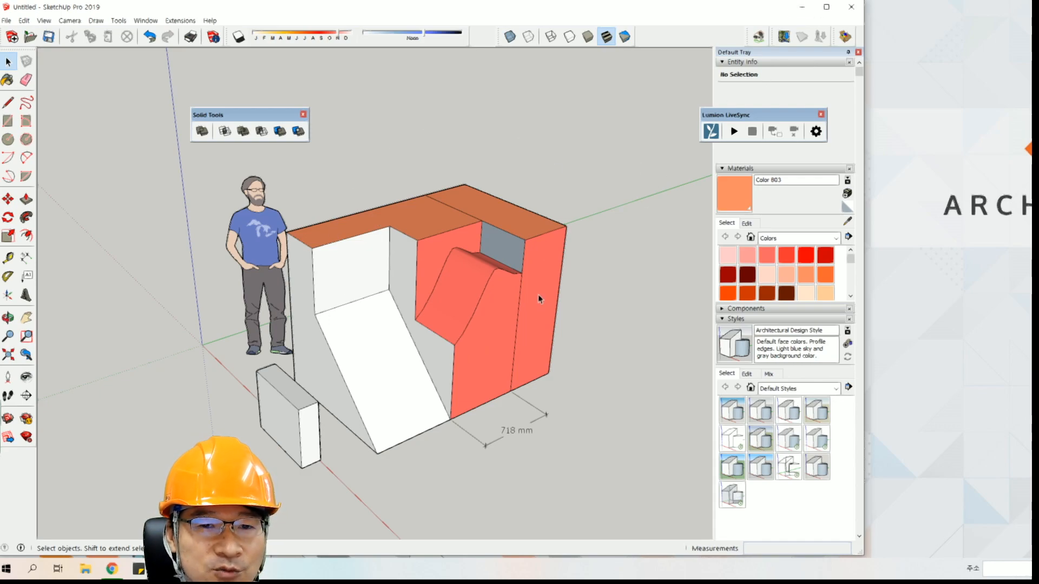
Switch to Rhino, start saving scooter.3dm under another format, review the file types including IFC Building Model (*.ifc), and cancel.
key("alt+Tab")
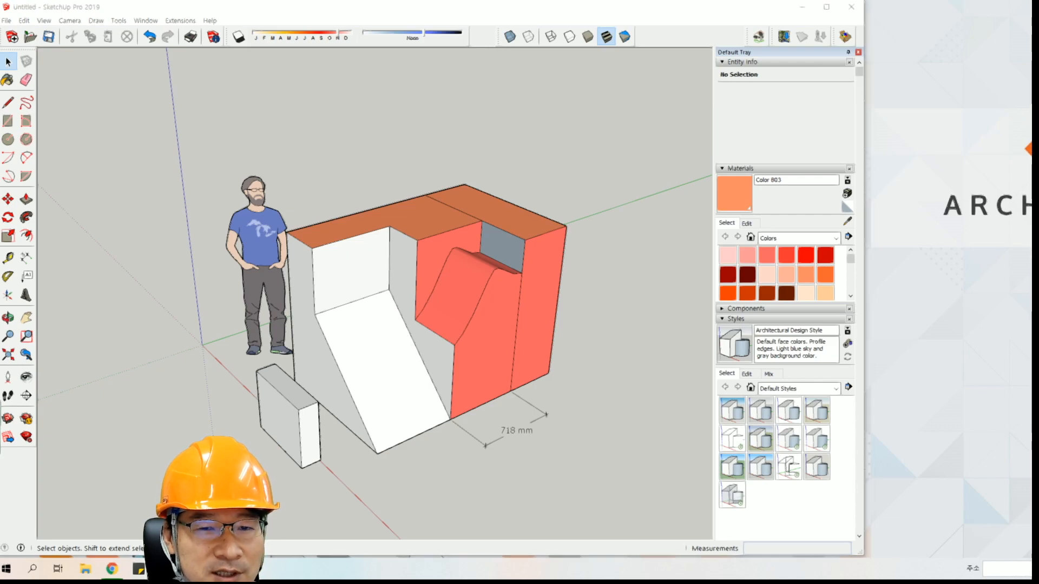
right_click_drag(540, 262, 590, 192)
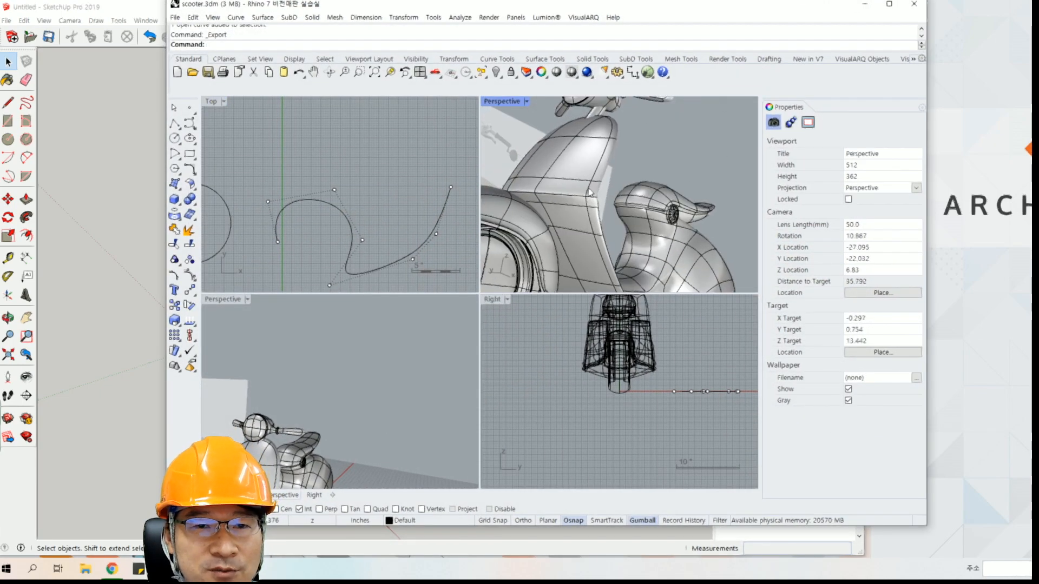
left_click(175, 17)
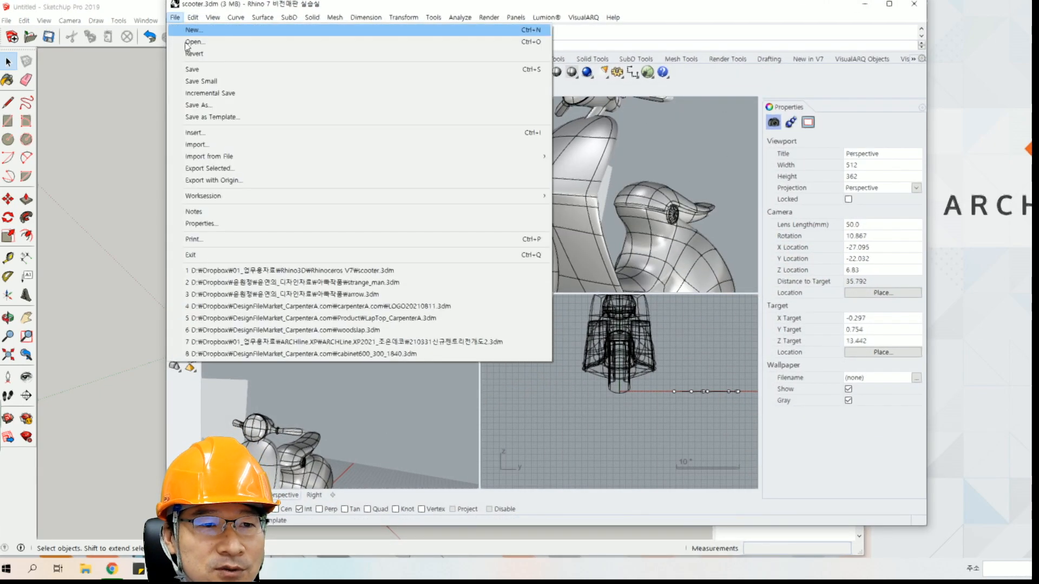
left_click(197, 105)
left_click(301, 388)
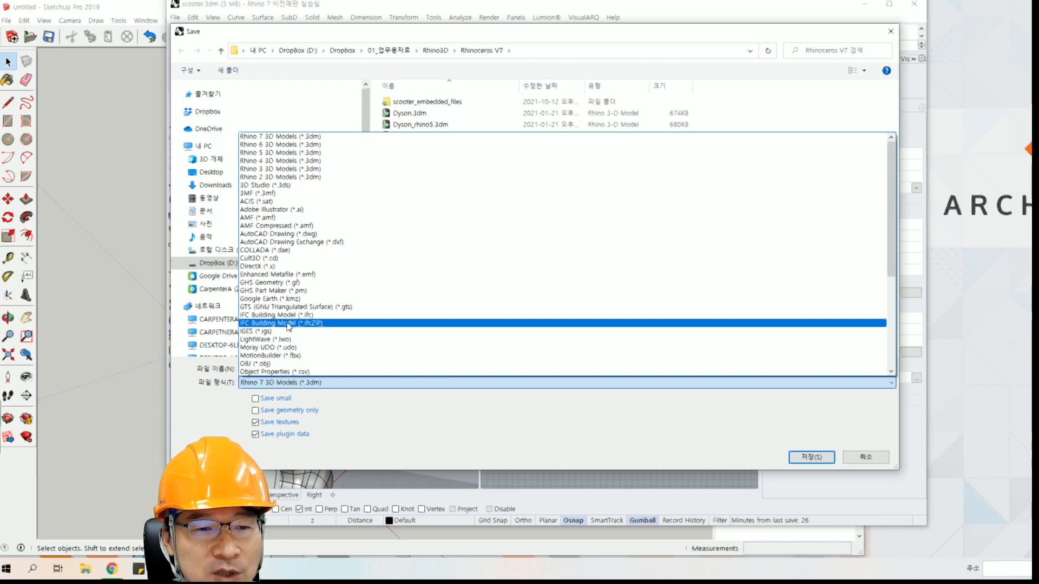
left_click(849, 455)
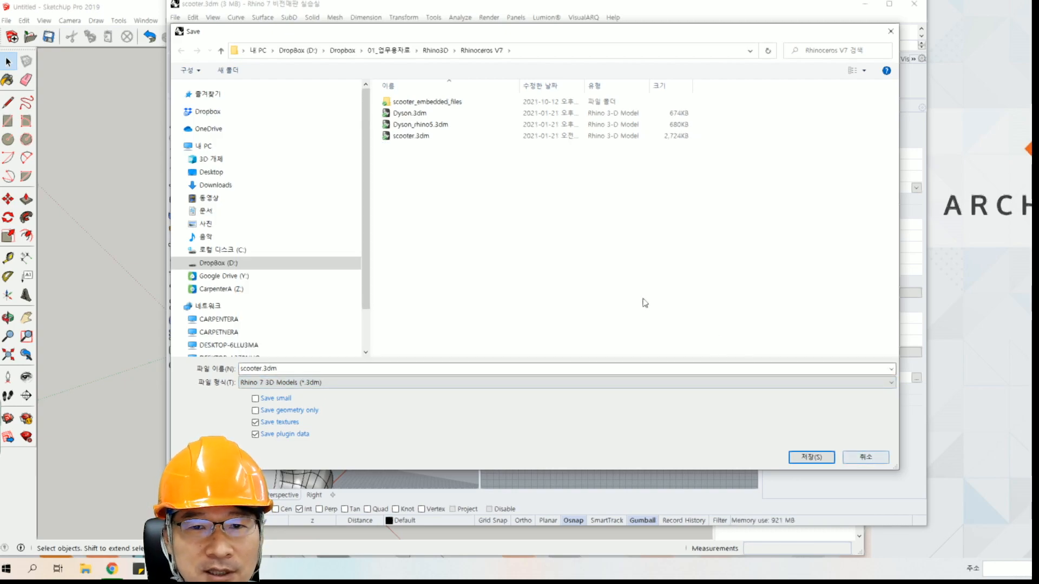
left_click(849, 451)
Look through the VisualARQ commands without starting one, and examine the scooter model in the Perspective view.
right_click_drag(563, 203, 524, 223)
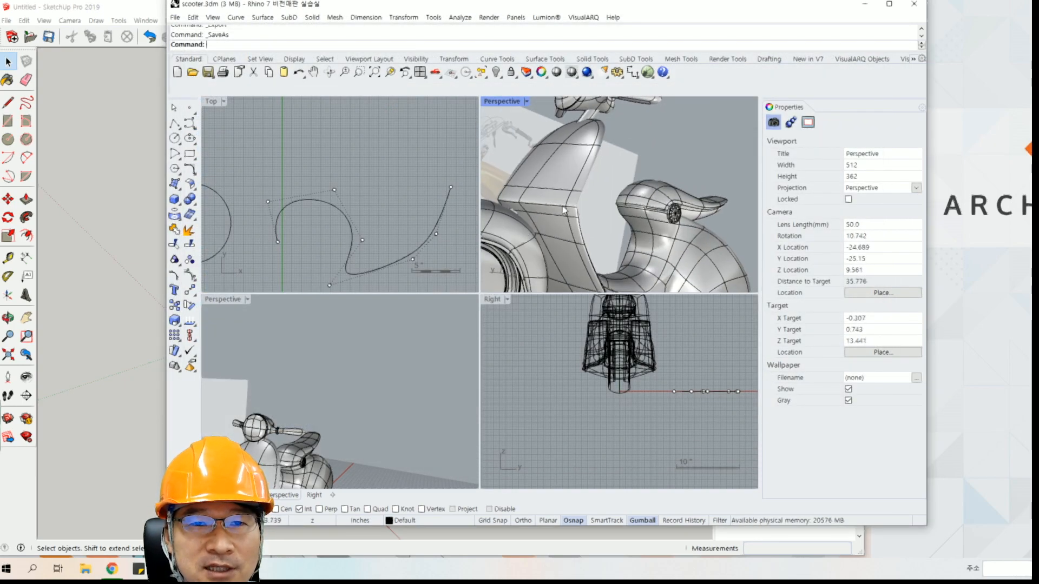
left_click(584, 17)
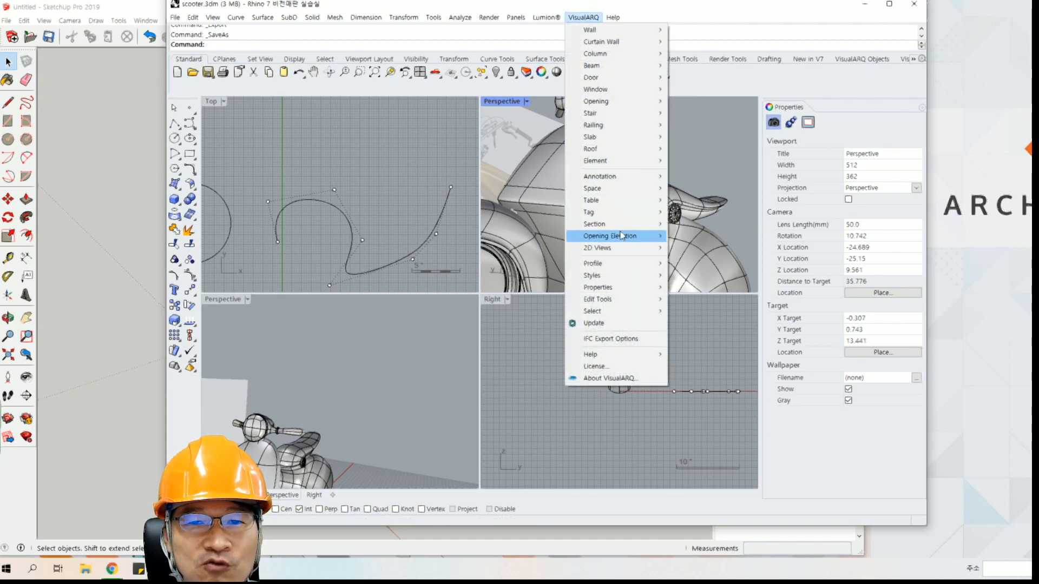
left_click(705, 143)
right_click_drag(648, 156, 588, 175)
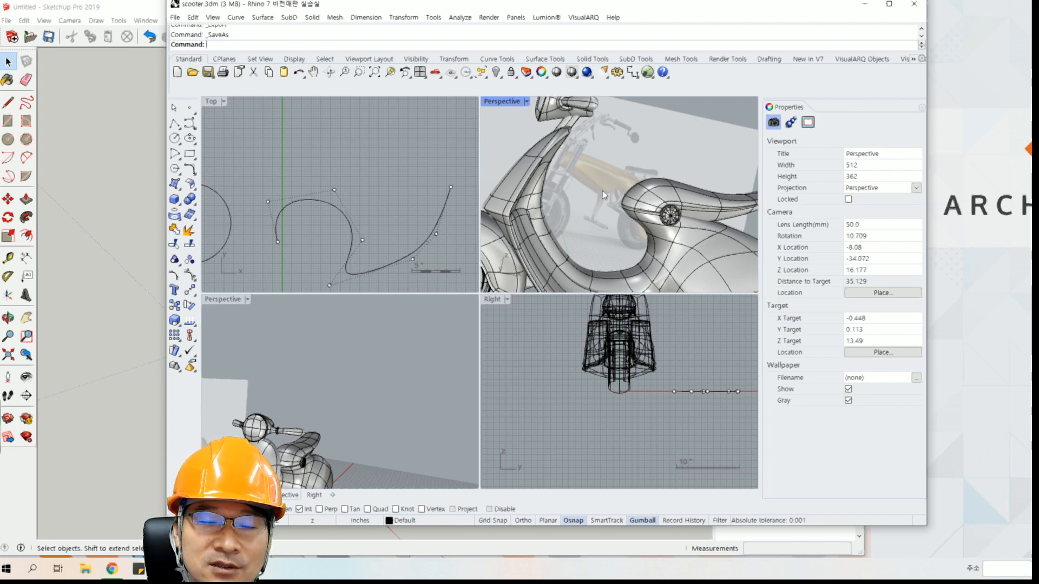
right_click_drag(596, 199, 617, 199)
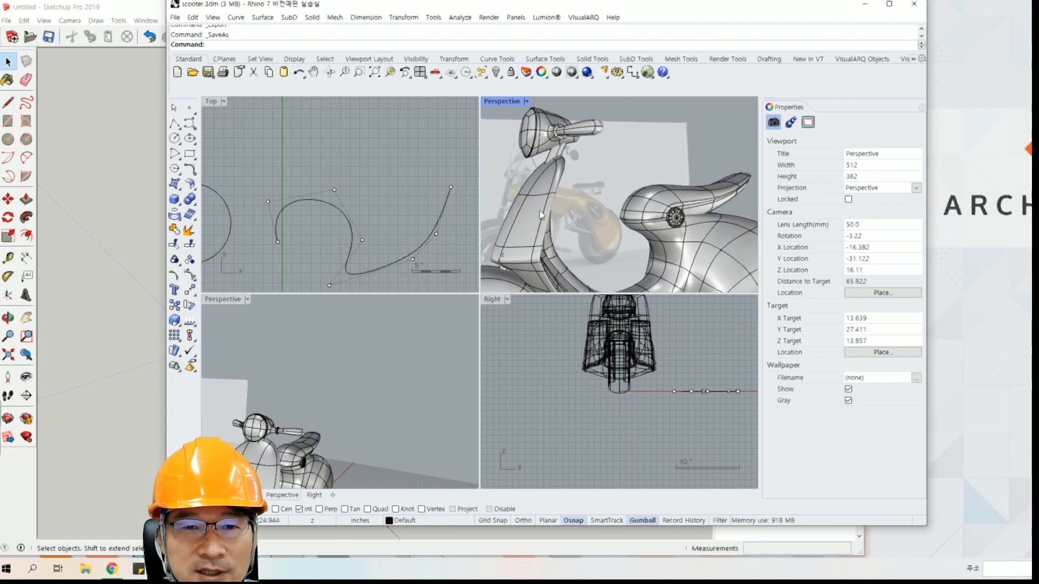
scroll(539, 222, "down", 8)
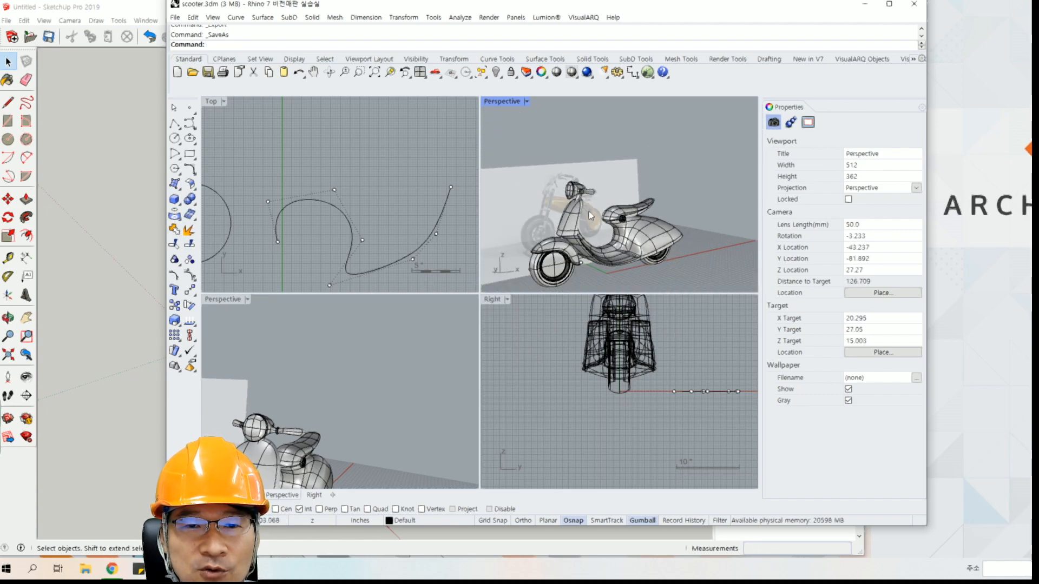
scroll(594, 174, "up", 5)
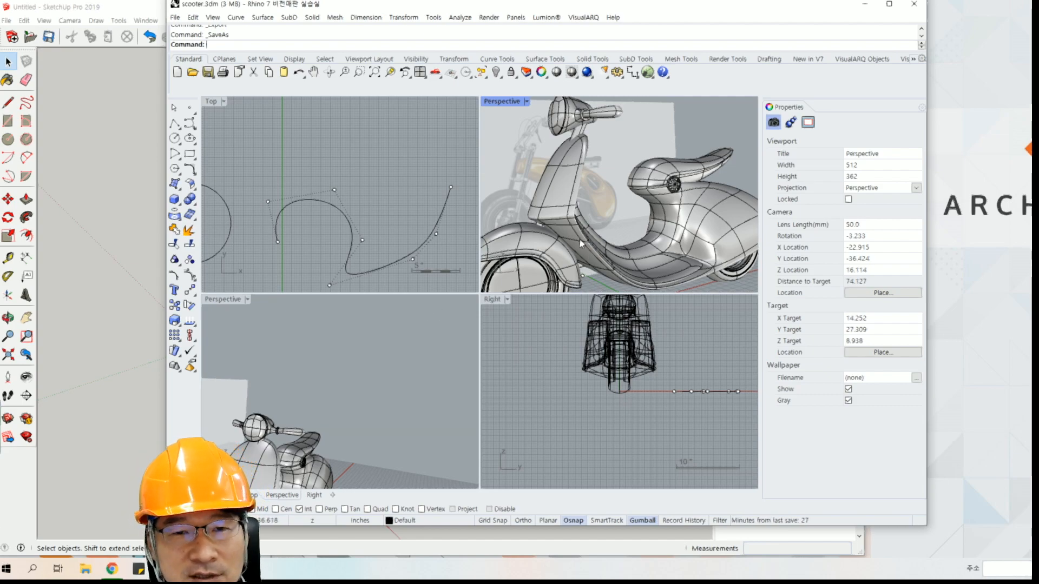
right_click_drag(595, 218, 619, 214)
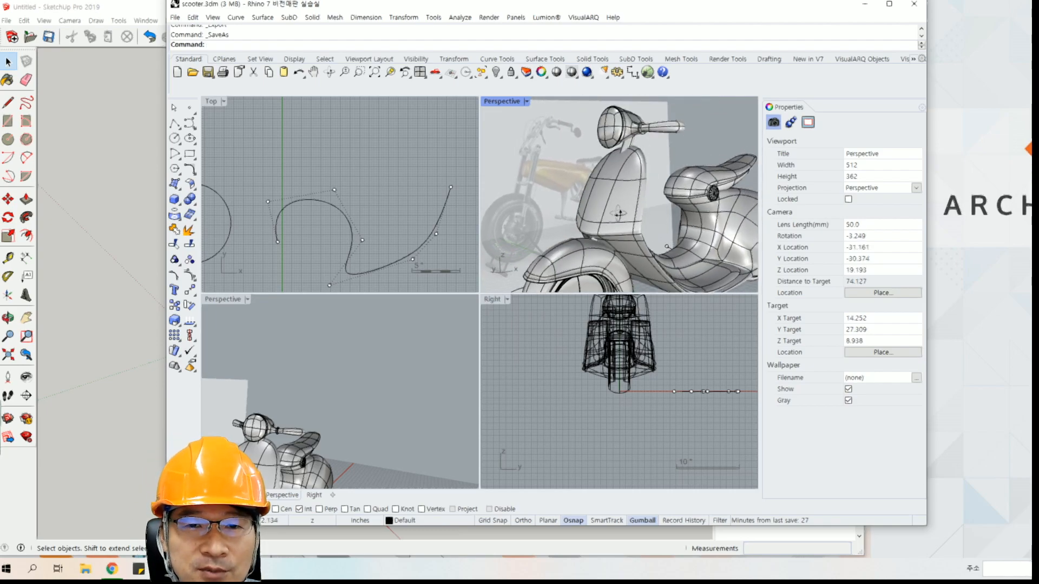
Switch to the comparison sheet in the browser, select the rendering row label (렌더링 기능), and minimize the browser.
left_click(118, 574)
left_click(104, 476)
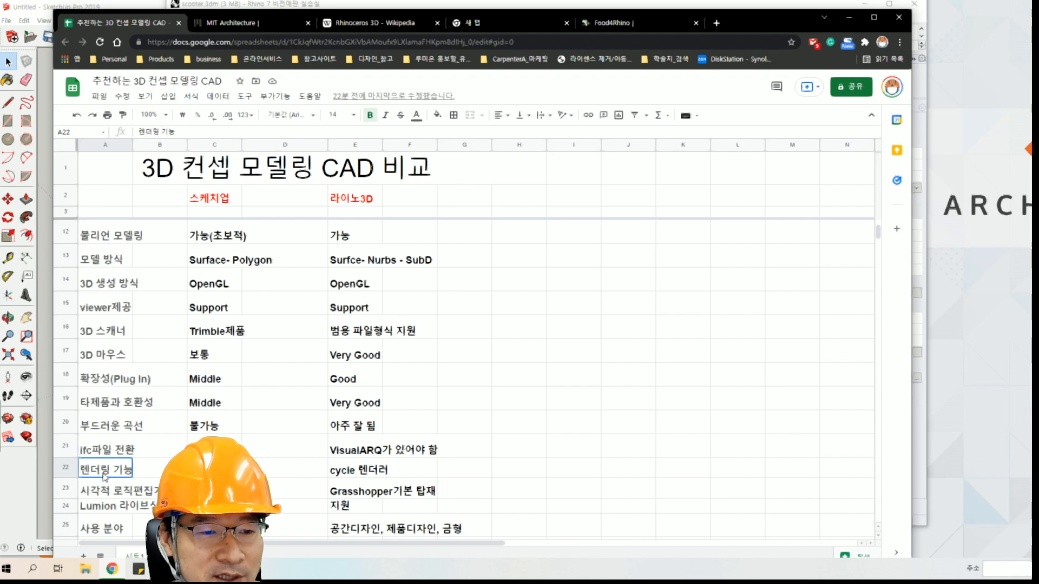
left_click(849, 16)
Switch to SketchUp and look through the context options around the block model without choosing any.
left_click(128, 170)
right_click(405, 301)
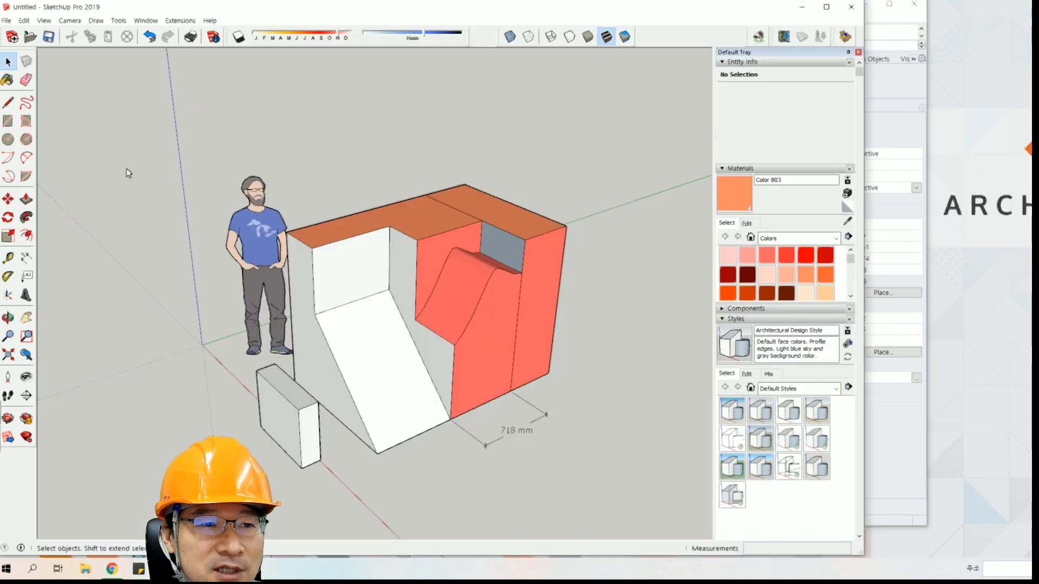
left_click(388, 137)
right_click(432, 247)
left_click(441, 173)
left_click(622, 300)
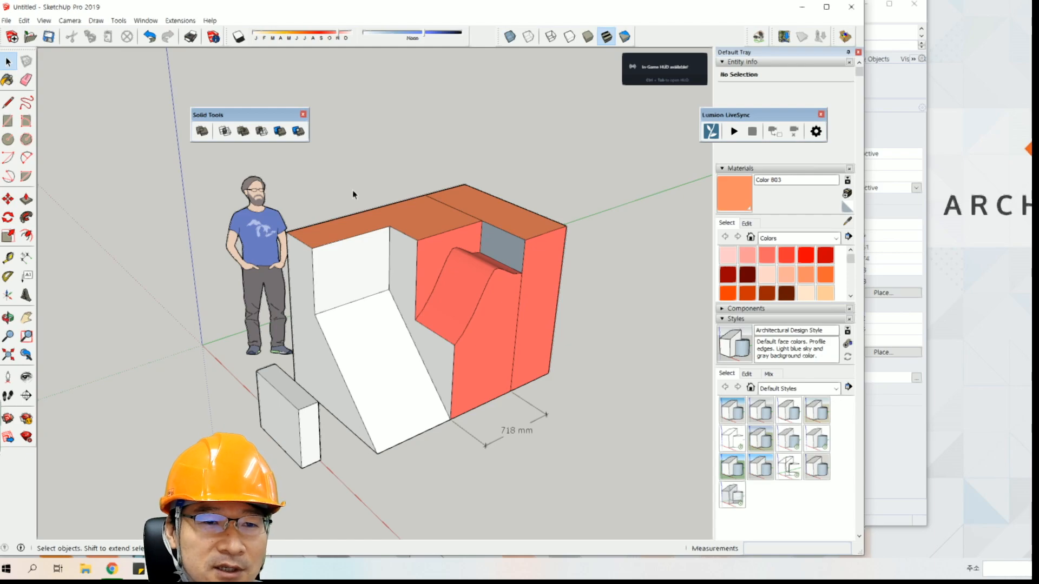
Switch to Rhino, set the Perspective viewport to the Rendered display mode, and maximize that viewport.
key("alt+Tab")
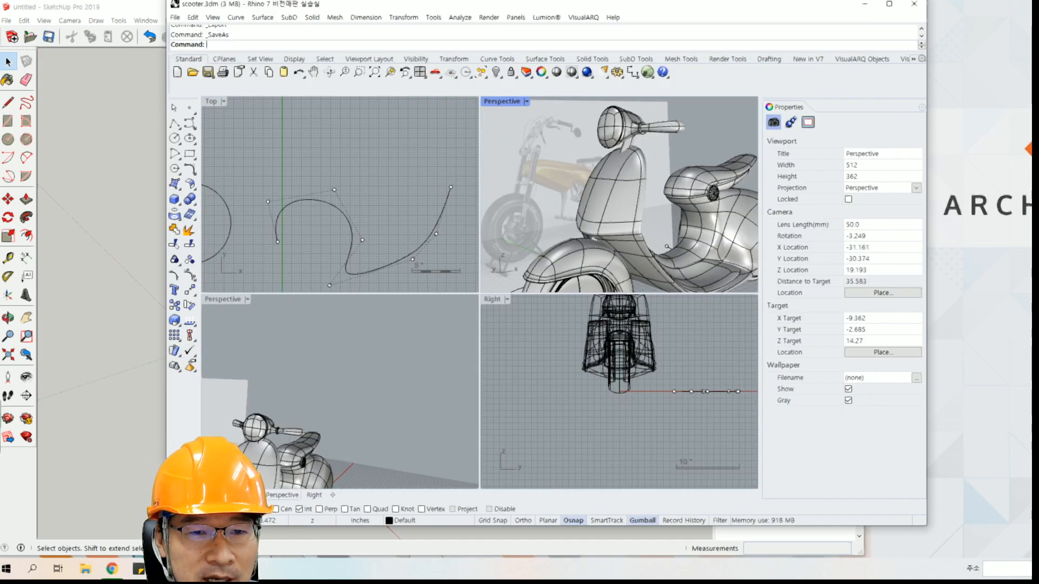
right_click_drag(586, 188, 558, 173)
left_click(525, 101)
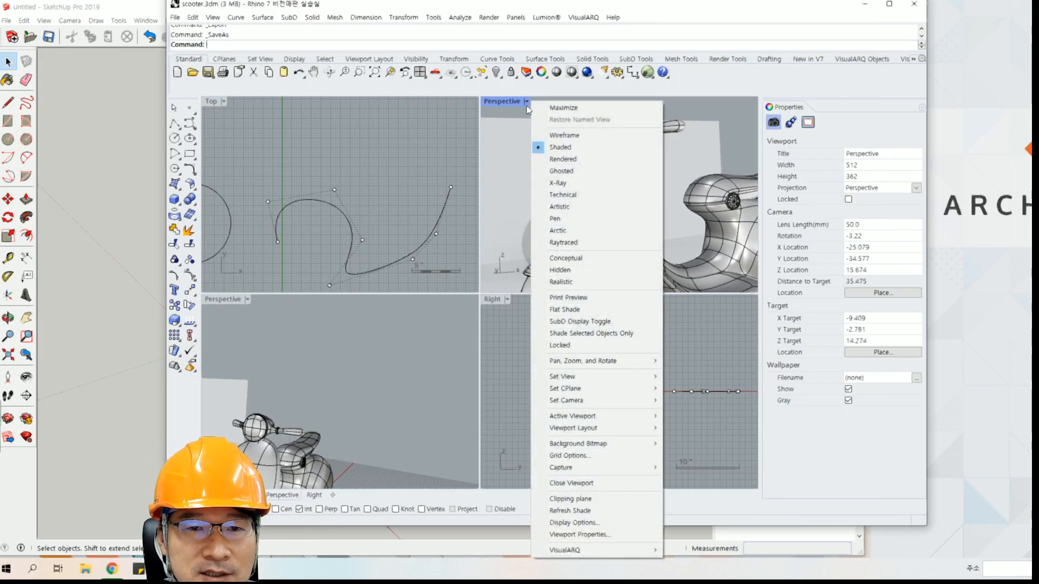
left_click(562, 158)
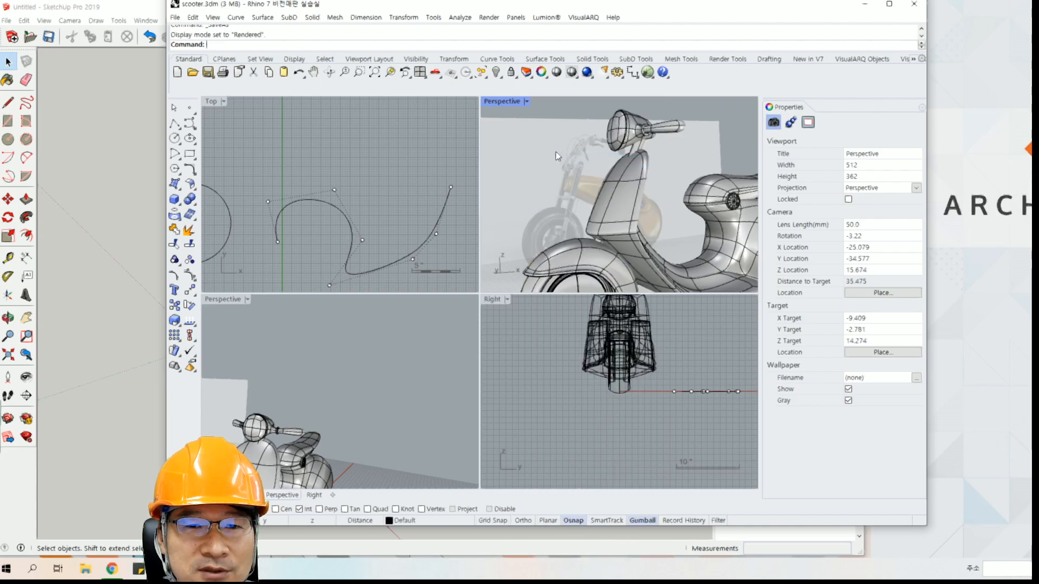
double_click(507, 102)
Examine the rendered scooter as a whole from the front and from the side in the maximized Perspective view.
mouse_move(447, 243)
right_mouse_down()
mouse_move(487, 289)
mouse_move(487, 328)
right_mouse_up()
scroll(491, 290, "down", 4)
scroll(490, 291, "down", 2)
right_click_drag(579, 366, 564, 341)
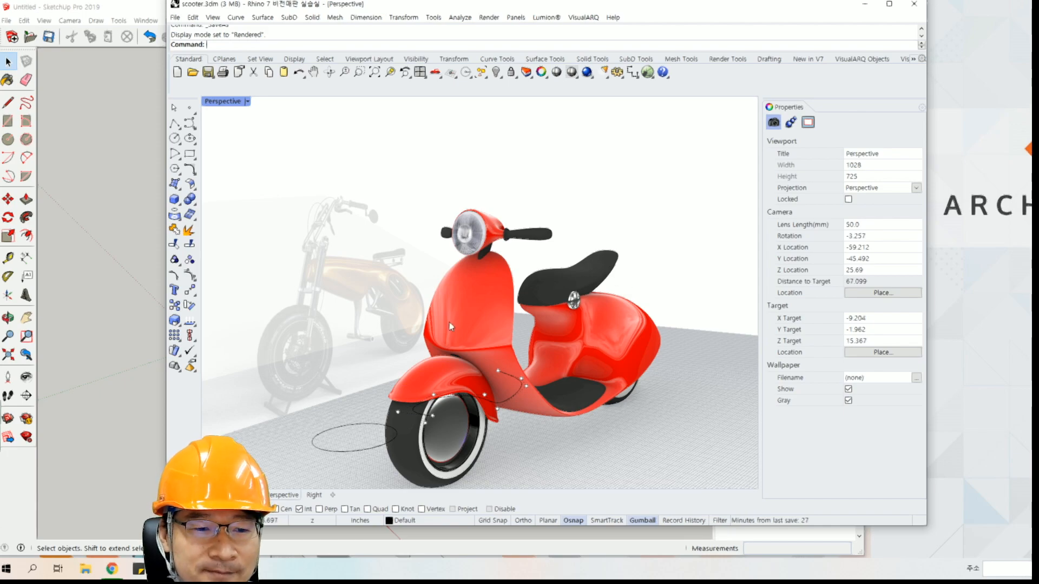
right_click_drag(449, 325, 508, 290, "shift")
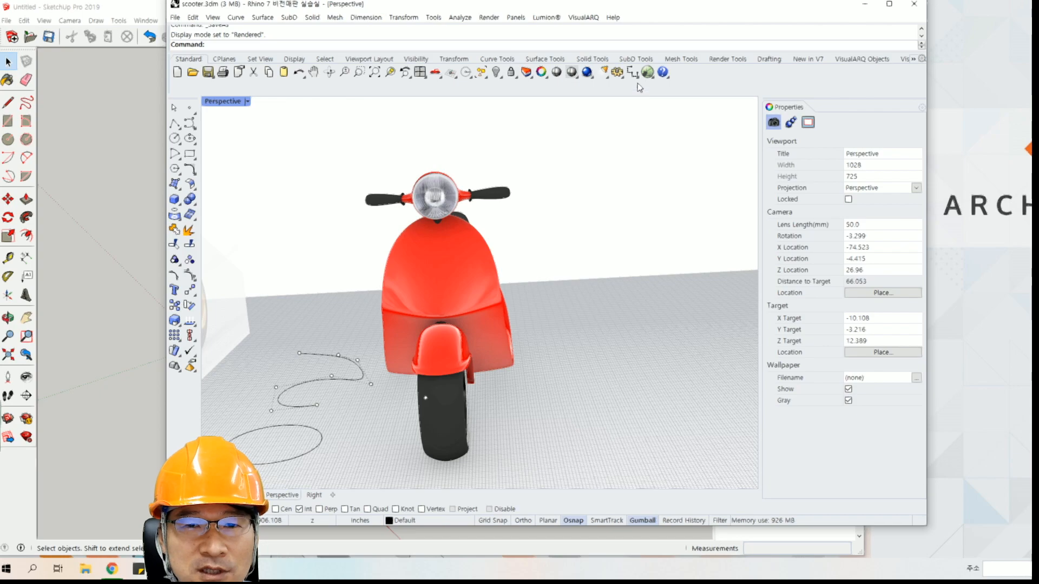
right_click_drag(468, 293, 368, 295)
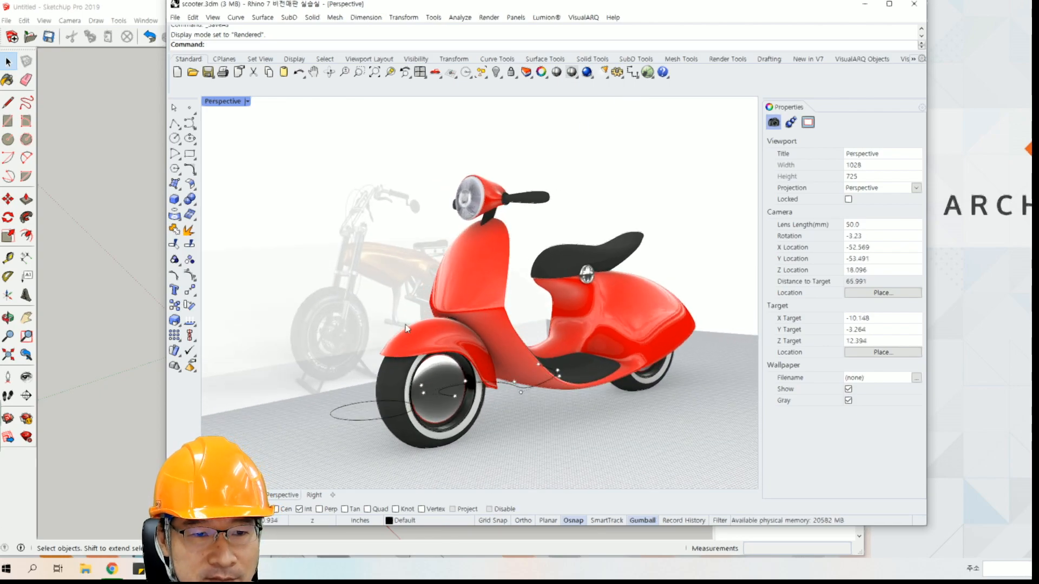
right_click_drag(384, 336, 401, 296)
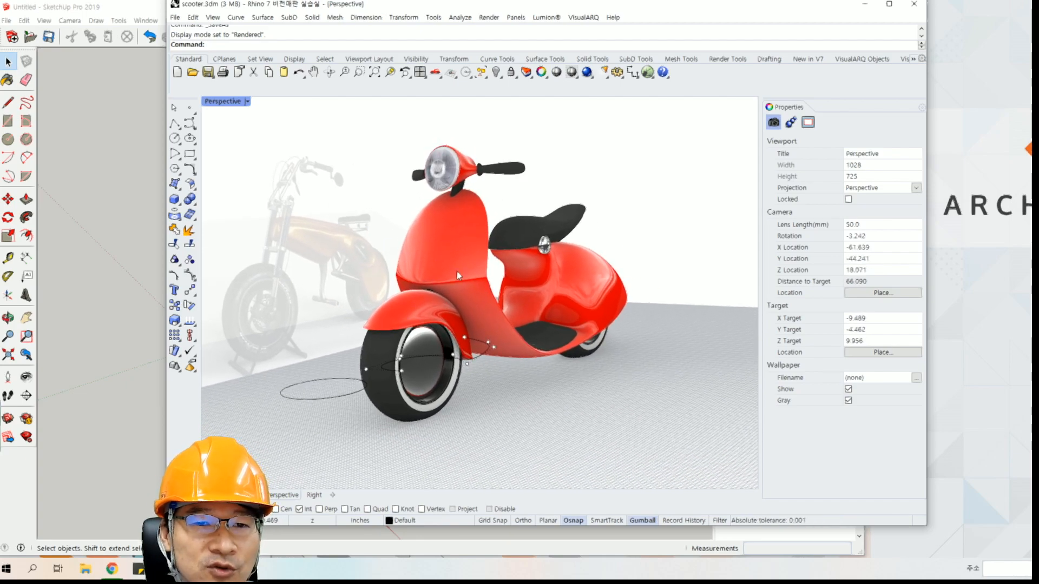
right_click_drag(452, 275, 466, 281, "shift")
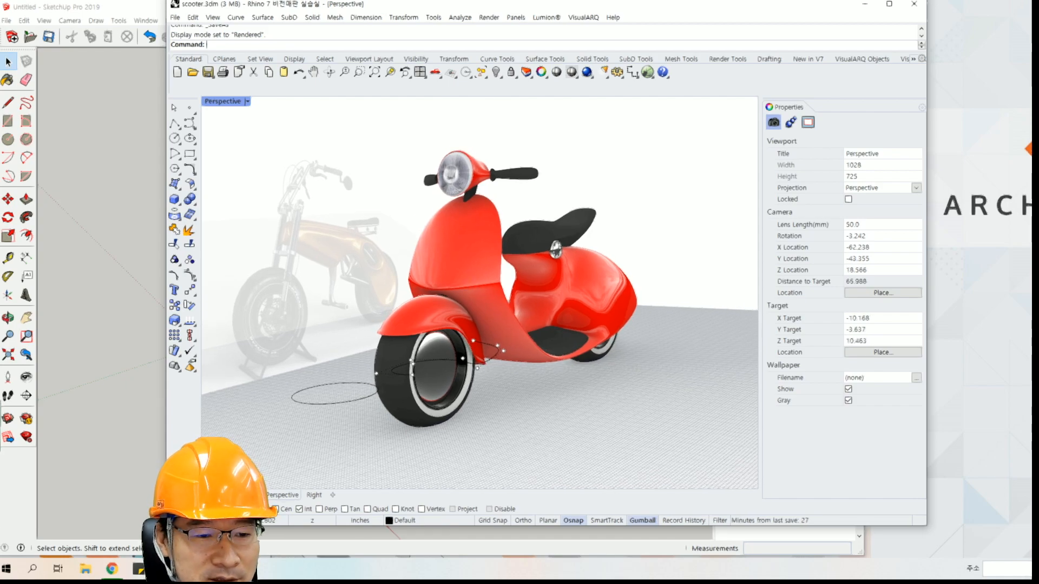
Return to the comparison sheet, select the visual logic editor row label (시각적 로직편집기), and minimize the browser.
left_click(114, 573)
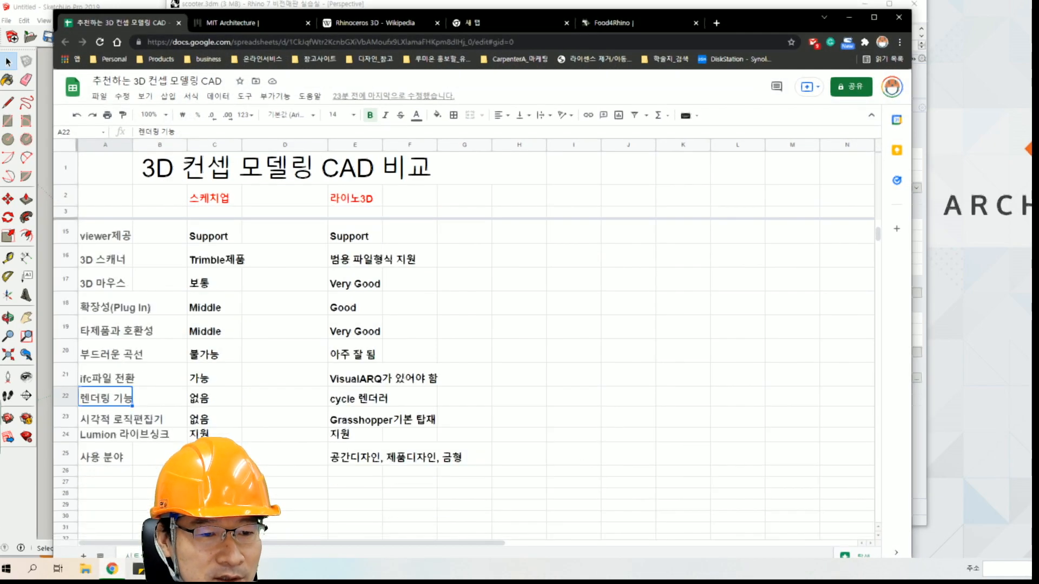
left_click(115, 425)
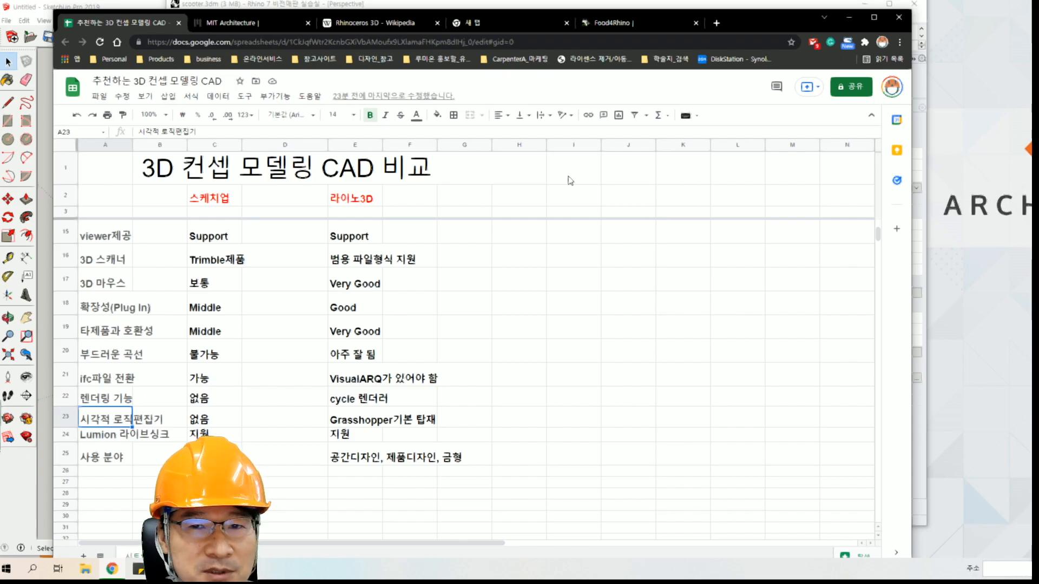
left_click(848, 18)
Switch to SketchUp, dismiss the context options without choosing any, and view the block model from a lower angle.
left_click(114, 191)
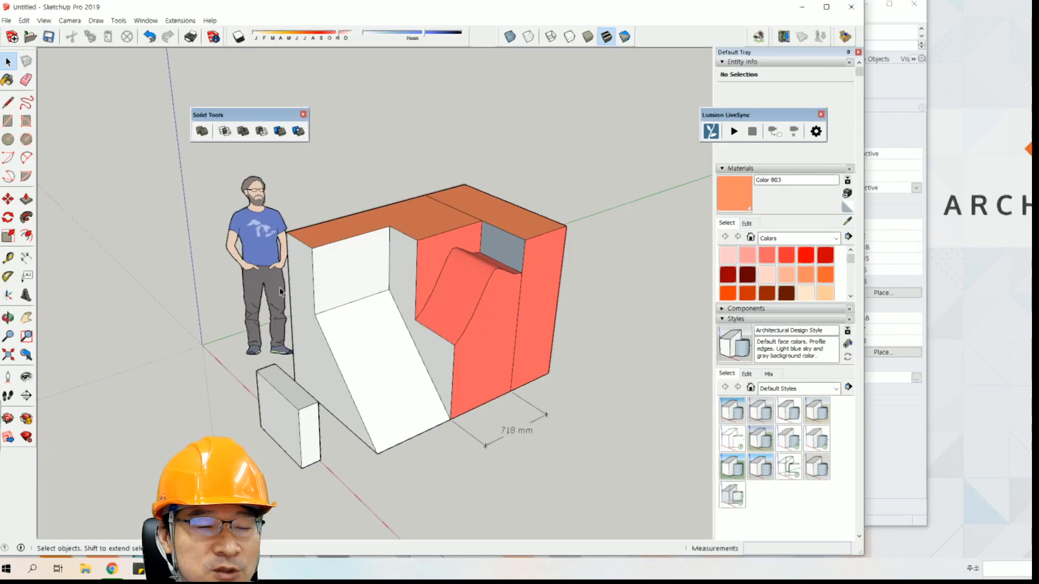
right_click(314, 290)
left_click(443, 148)
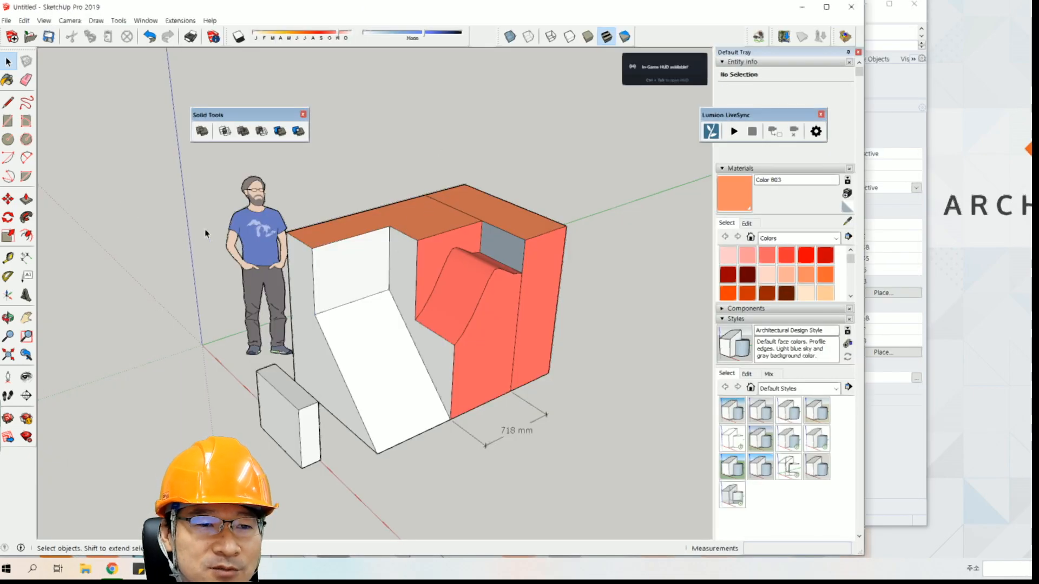
middle_click_drag(524, 280, 432, 264)
Switch to Rhino and start the Grasshopper command.
key("alt+Tab")
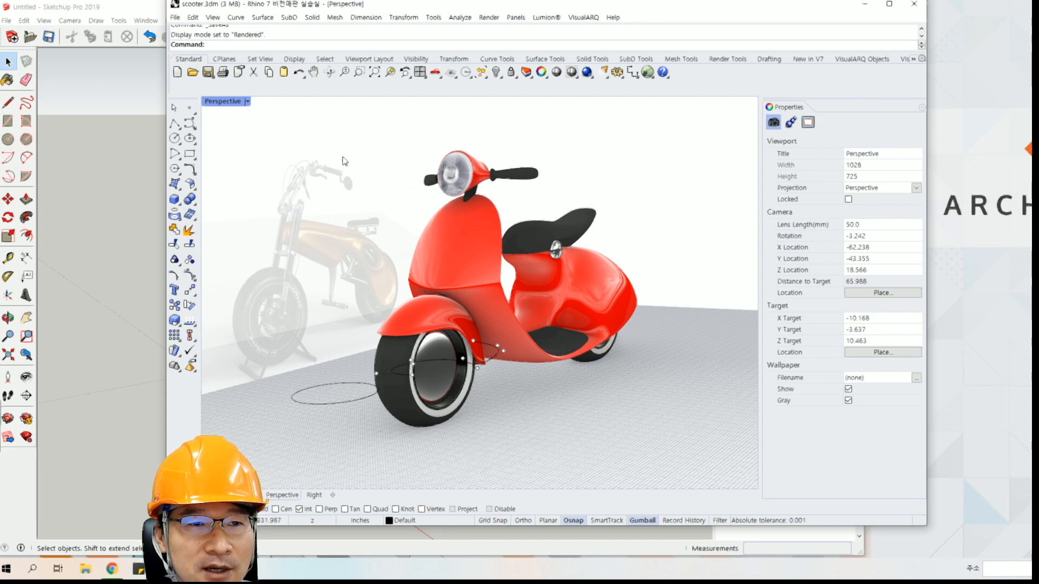
type("Grasshoppe")
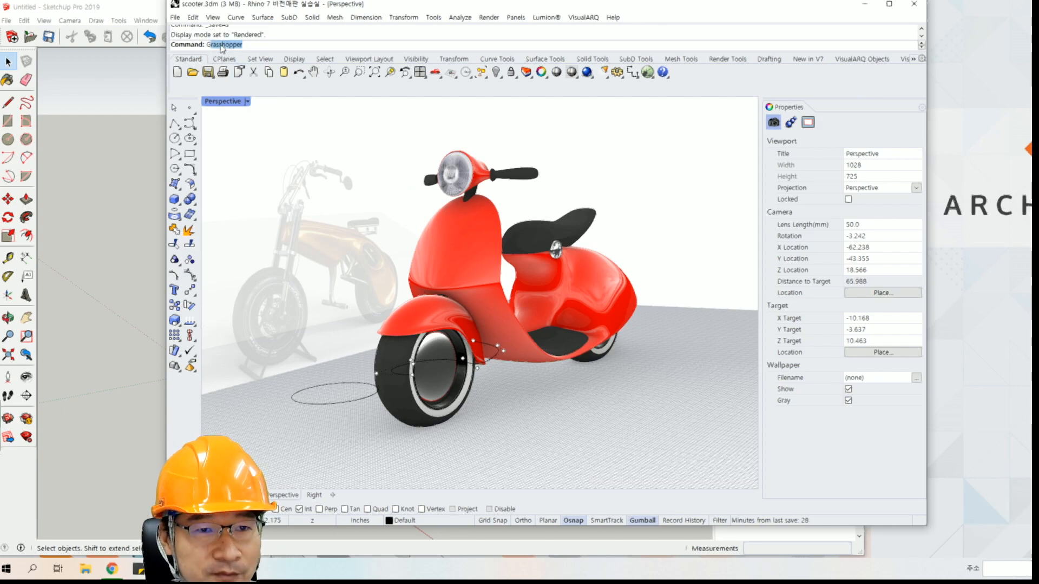
type("r")
key("Return")
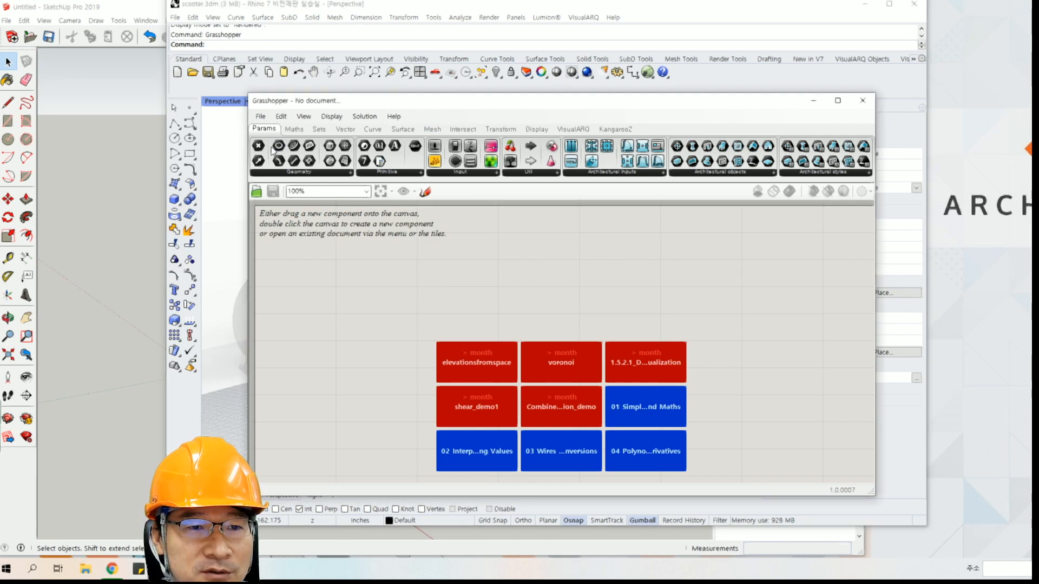
Place two geometry parameter components side by side on the Grasshopper canvas and wire the first one's output to the second one's input.
left_click_drag(286, 157, 356, 311)
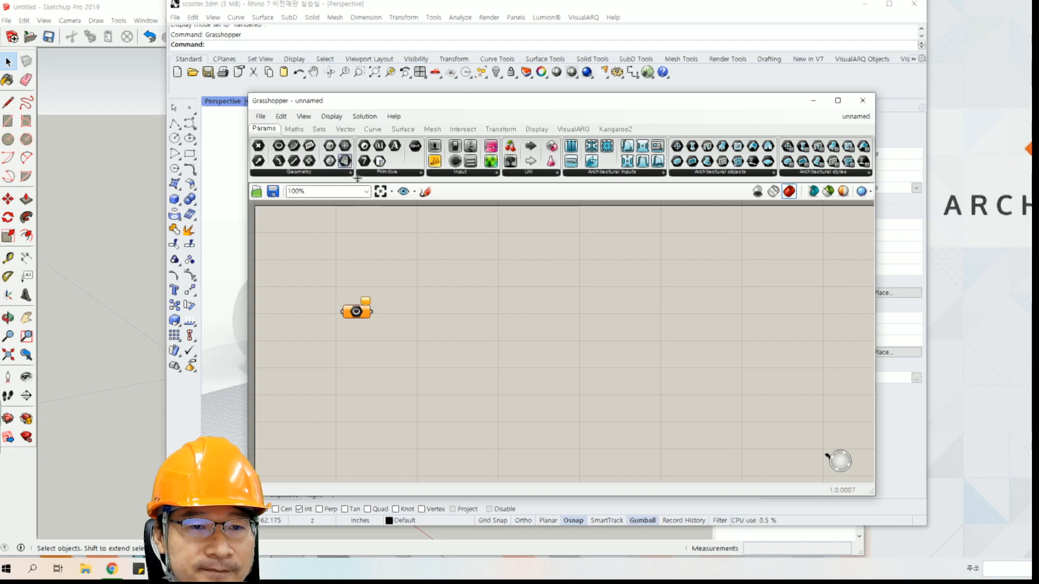
left_click_drag(330, 161, 581, 316)
left_click_drag(370, 313, 563, 321)
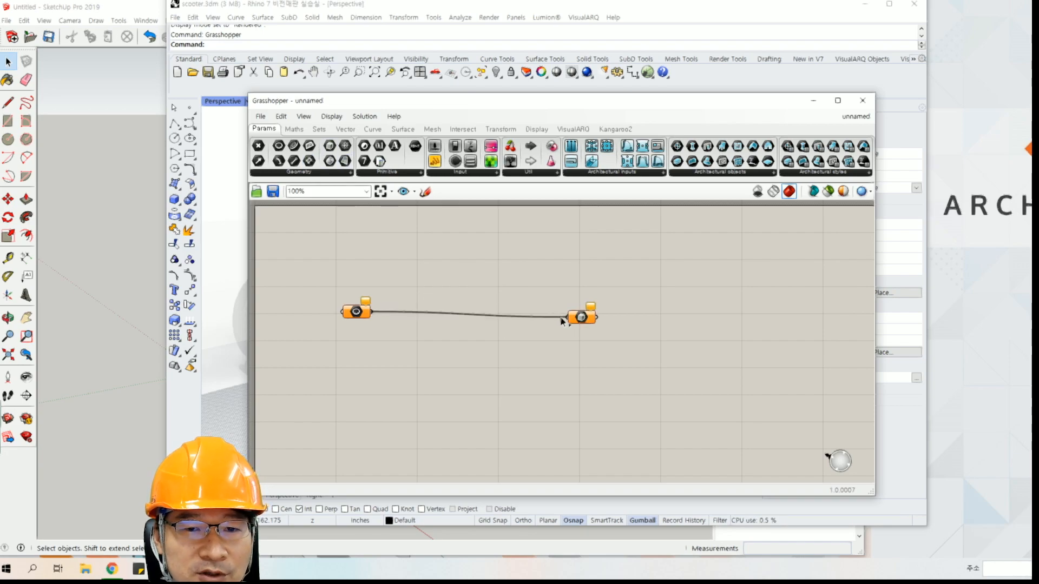
mouse_move(424, 306)
right_mouse_down()
mouse_move(454, 318)
mouse_move(417, 324)
right_mouse_up()
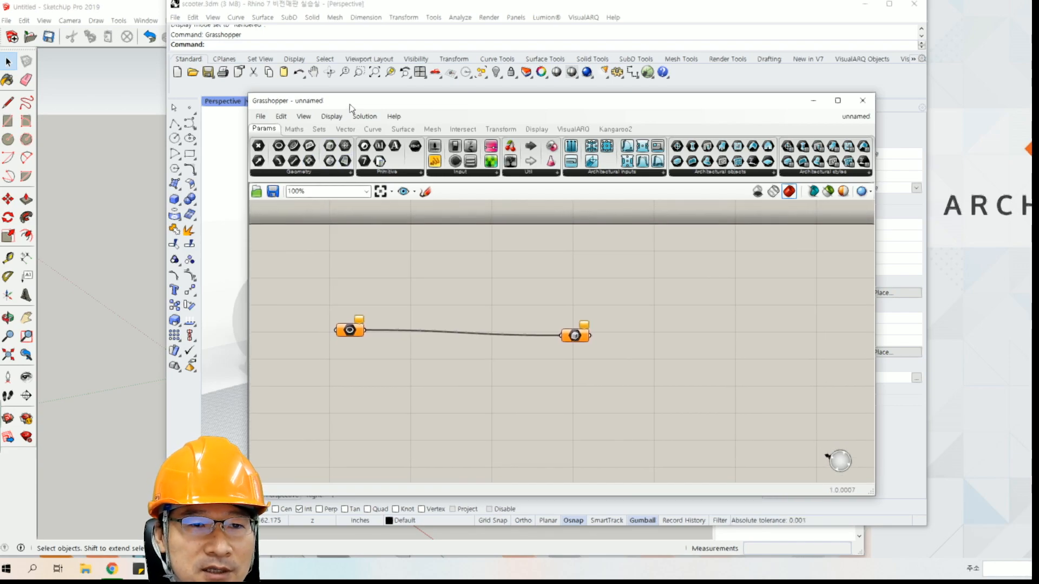
Move the Grasshopper window aside, close it, and examine the rendered scooter again from lower and frontal angles.
left_click_drag(349, 104, 674, 146)
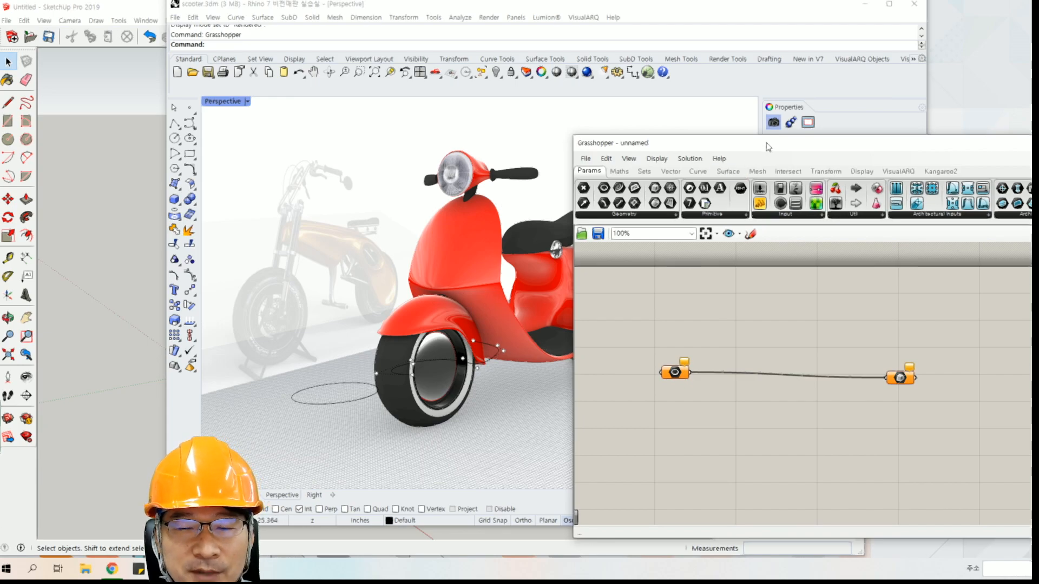
left_click_drag(765, 144, 569, 134)
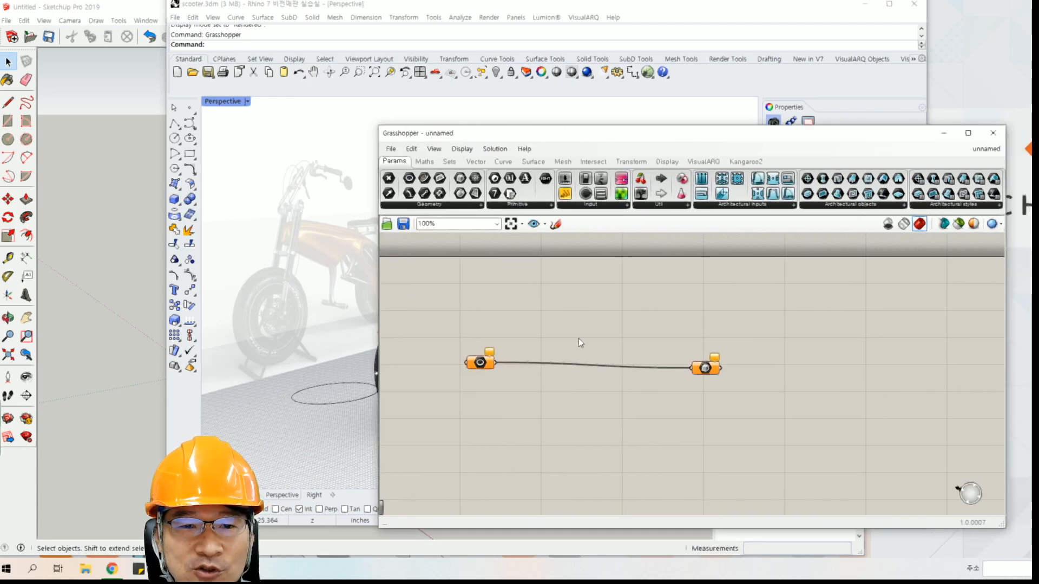
left_click(993, 133)
right_click_drag(447, 262, 467, 255)
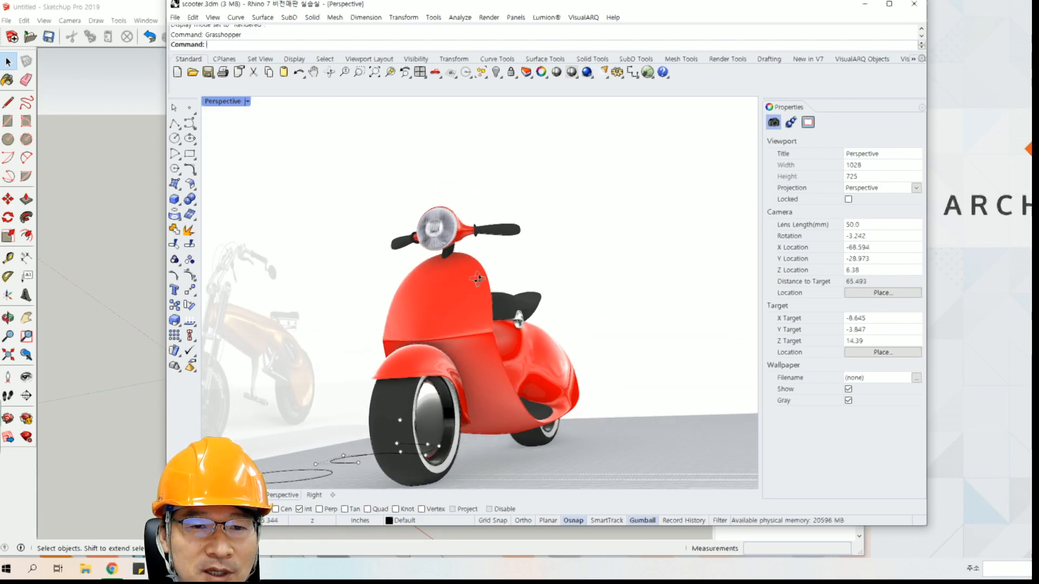
right_click_drag(457, 377, 410, 321, "shift")
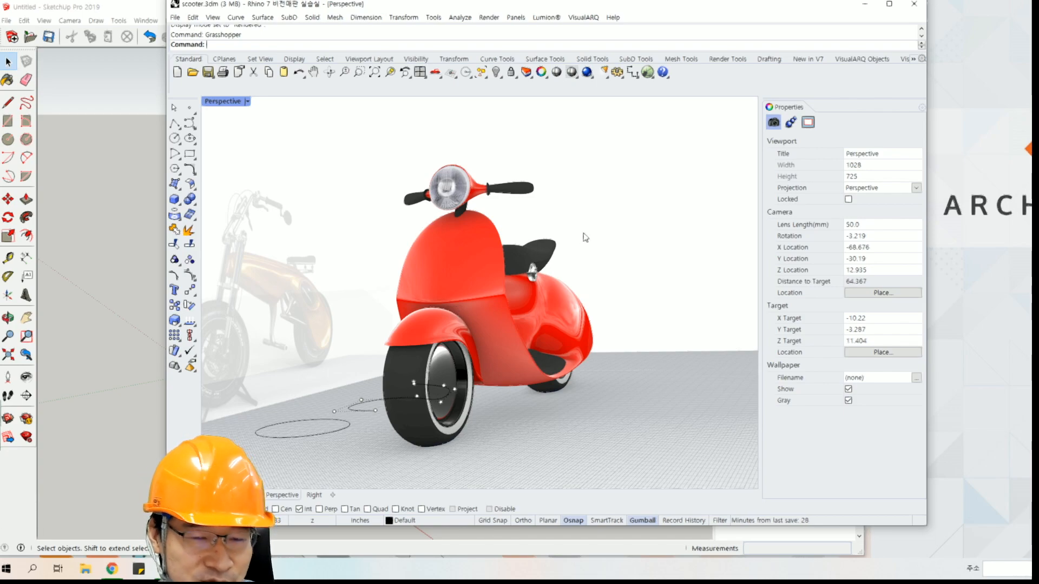
right_click_drag(465, 338, 427, 334, "shift")
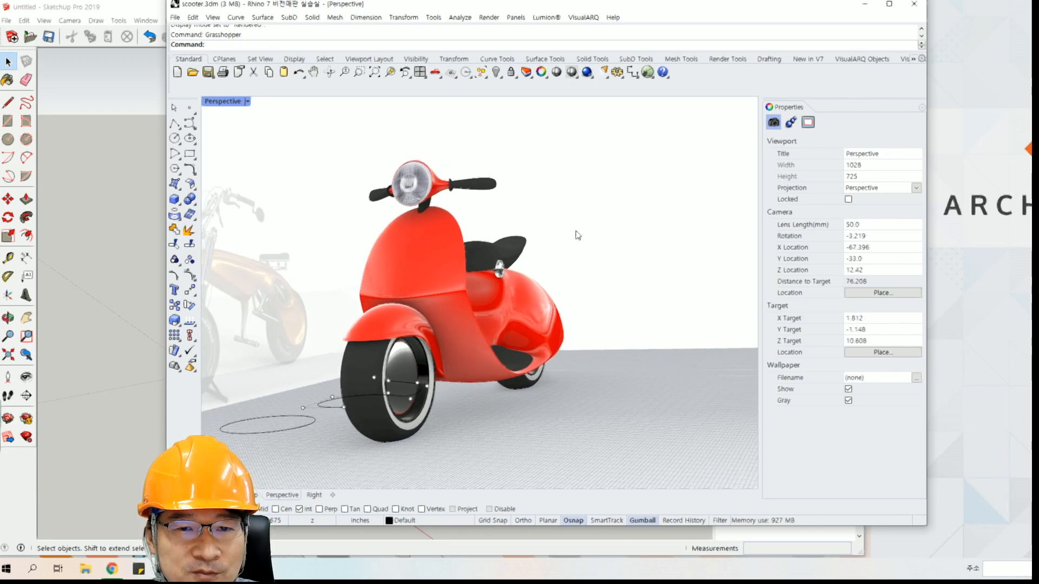
right_click_drag(436, 278, 459, 286)
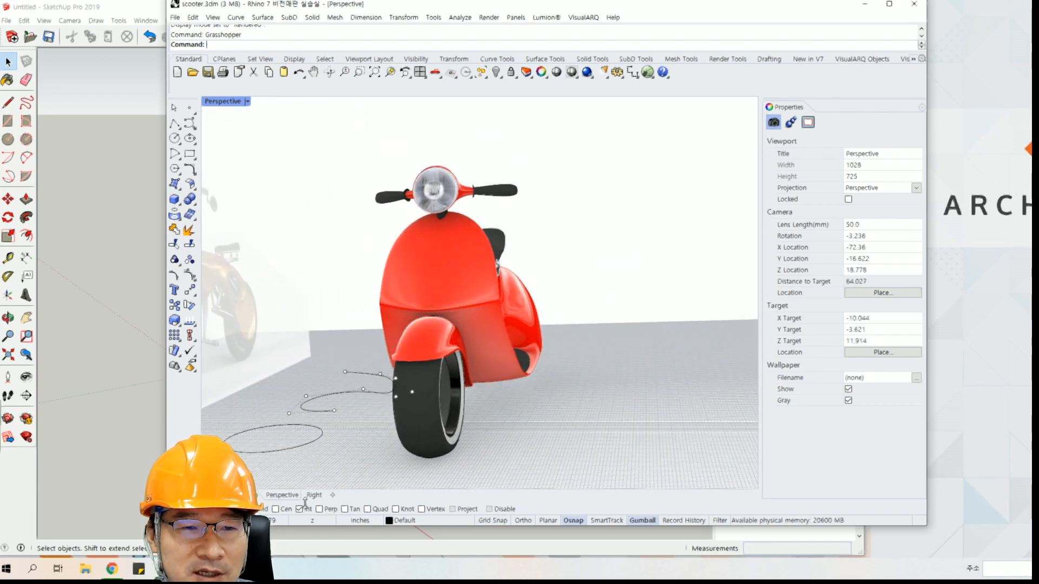
Switch back to SketchUp and examine the block model and its curved red surface.
left_click(125, 299)
right_click(303, 290)
left_click(332, 273)
mouse_move(366, 279)
middle_mouse_down()
mouse_move(408, 251)
mouse_move(343, 287)
middle_mouse_up()
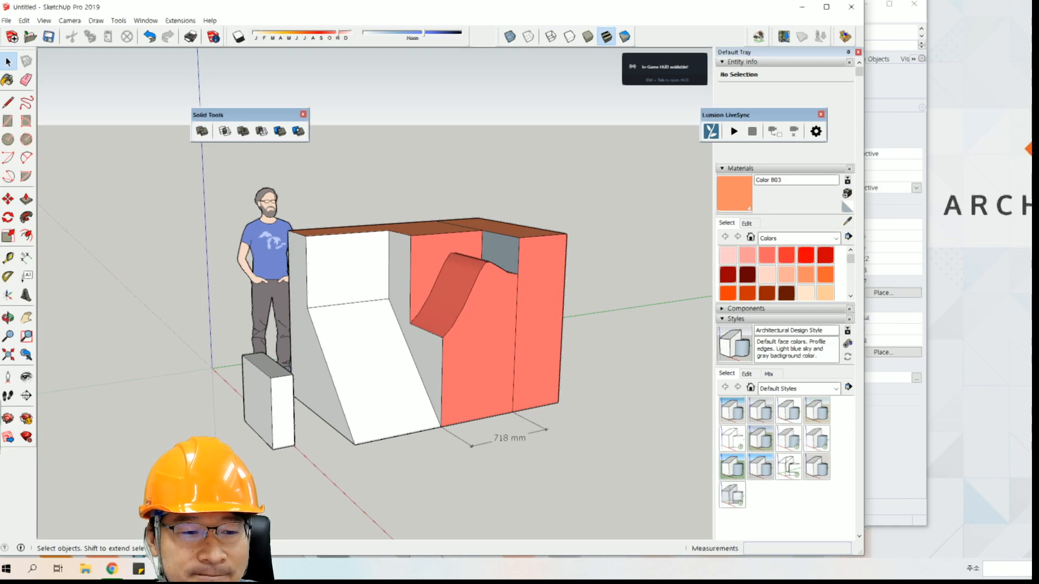
Switch to Rhino, examine the file formats available for saving the scooter under another format, and select SketchUp (*.skp).
key("alt+Tab")
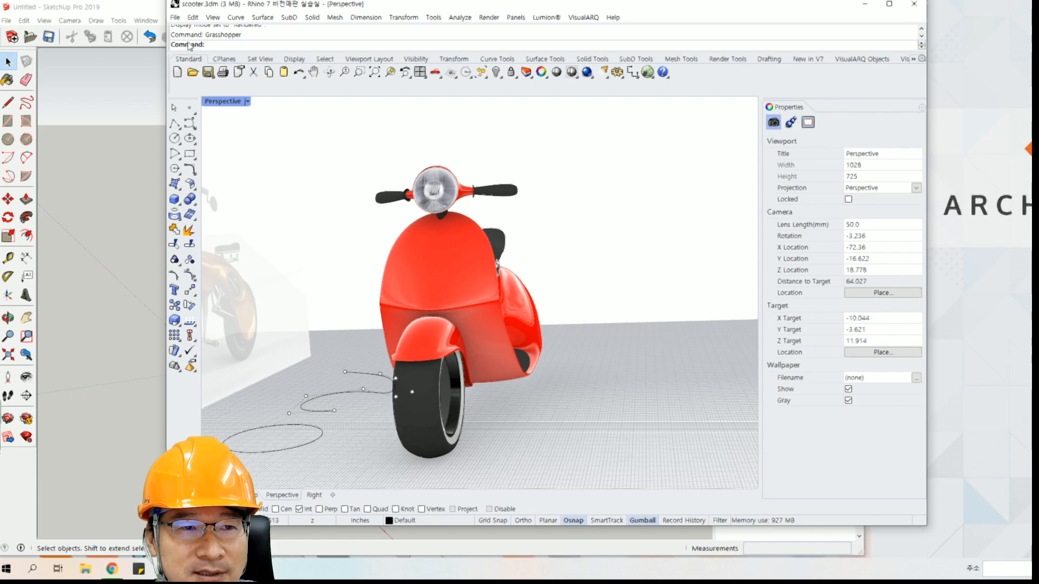
left_click(175, 17)
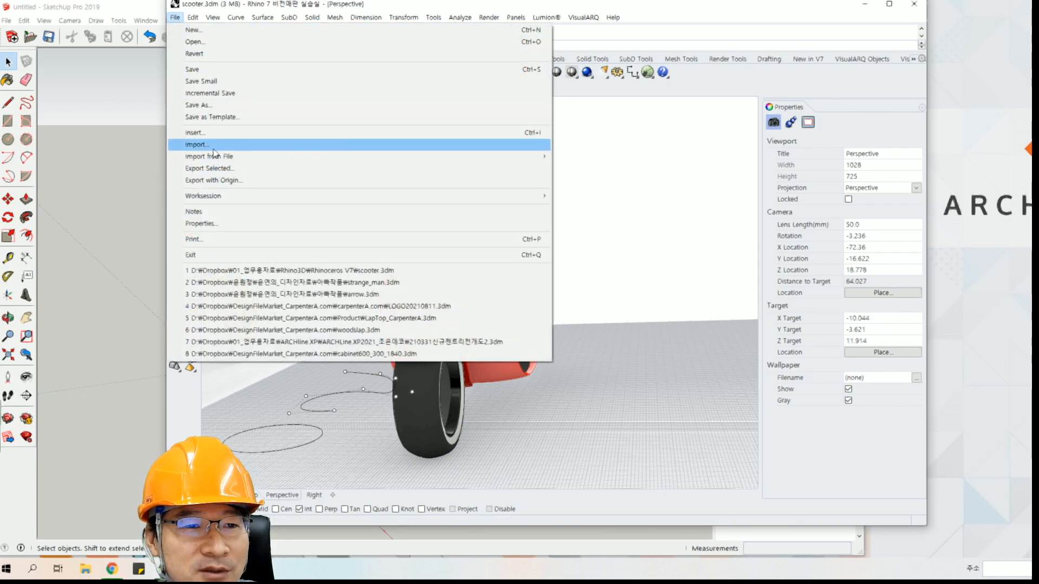
left_click(197, 105)
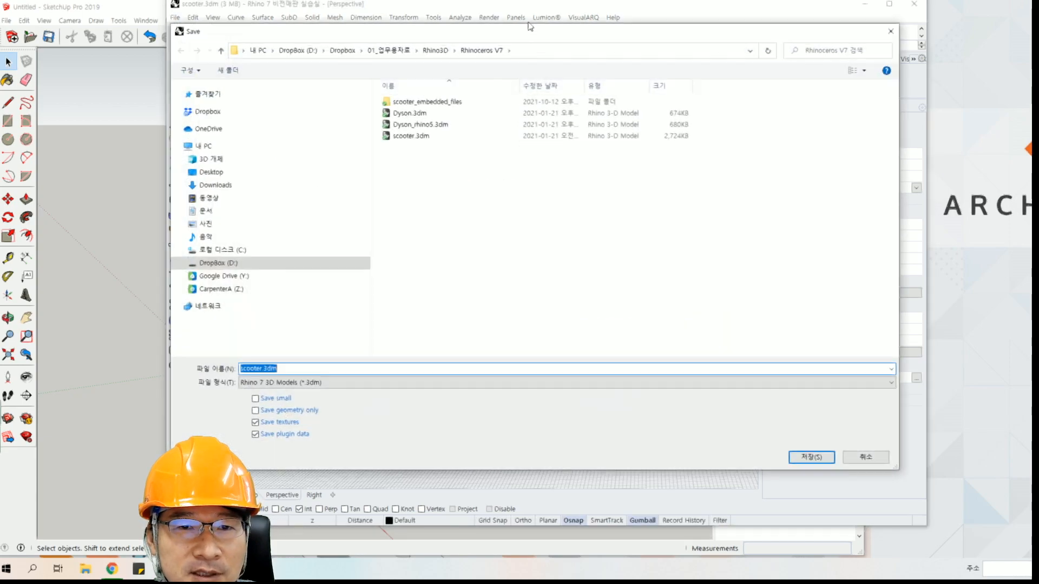
left_click(284, 372)
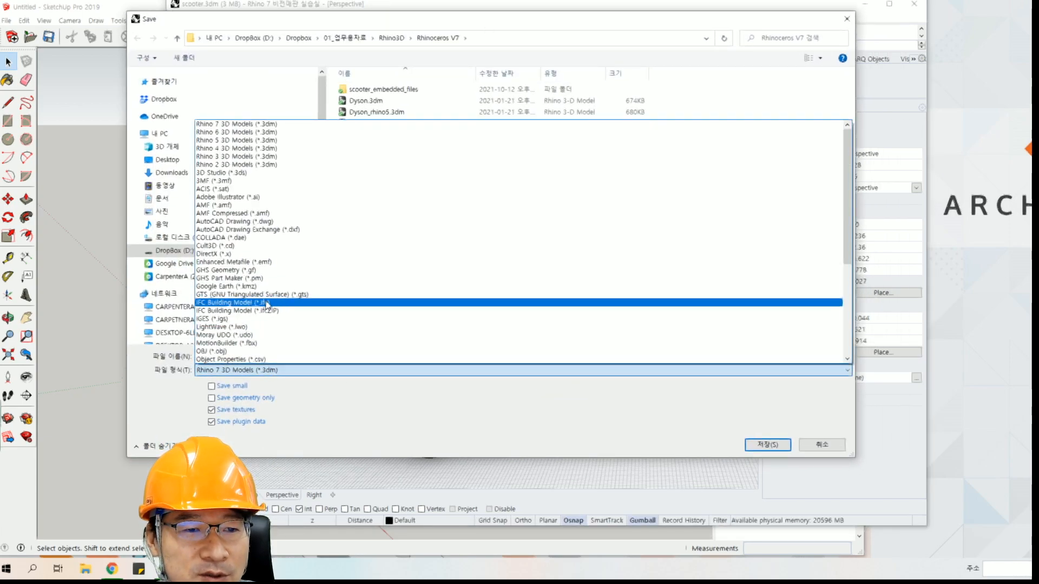
scroll(273, 295, "down", 2)
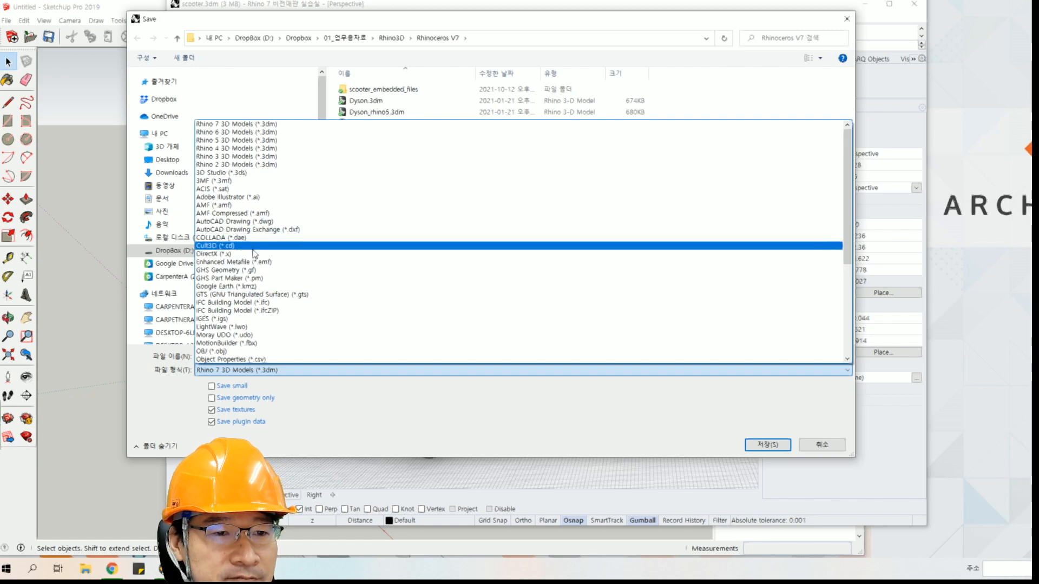
scroll(265, 302, "up", 2)
scroll(265, 302, "down", 2)
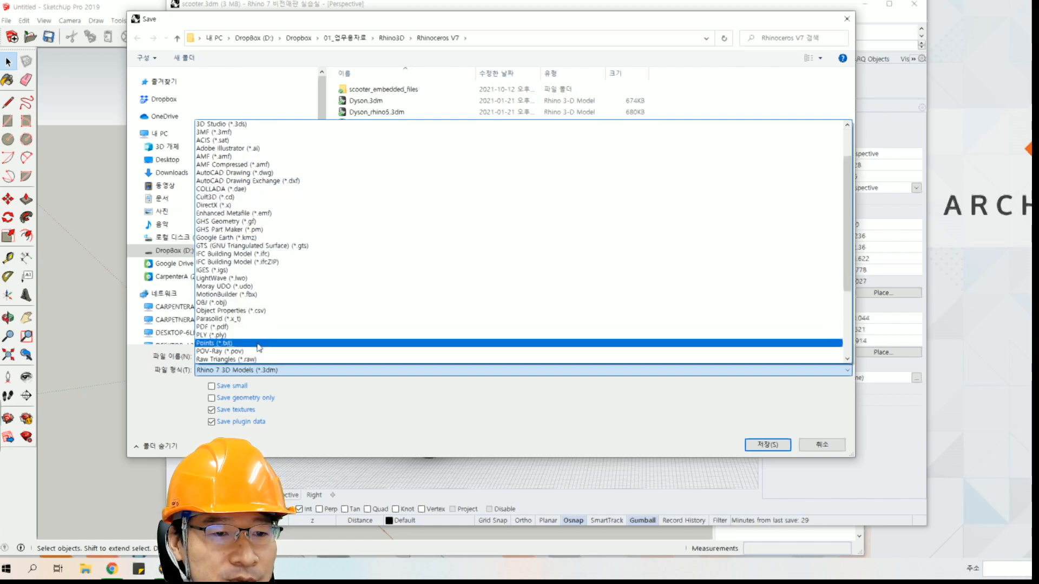
scroll(257, 362, "down", 2)
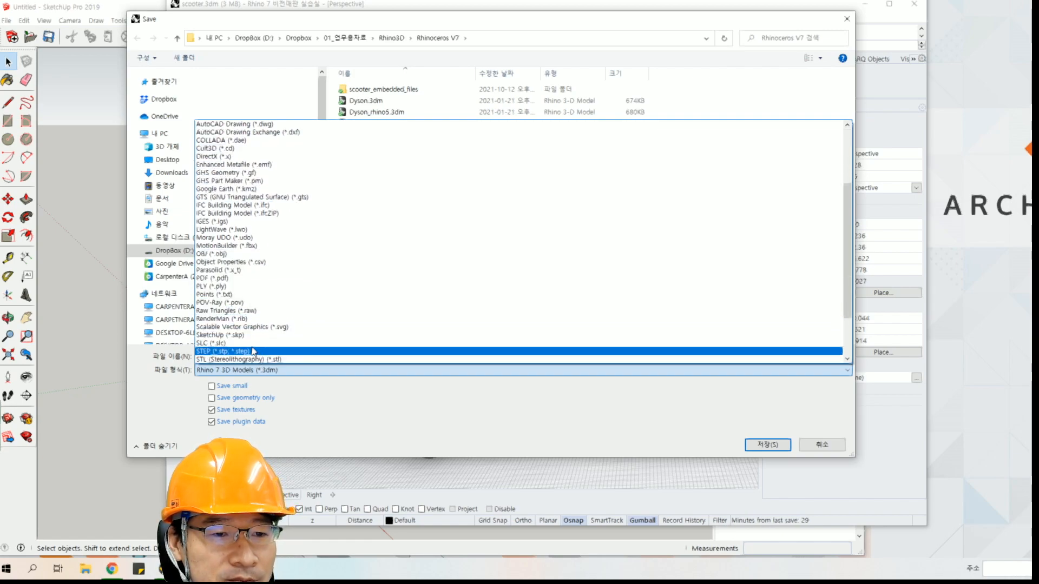
left_click(244, 336)
Check the SketchUp versions offered in the SKP export options, then cancel the options and the save.
left_click(372, 389)
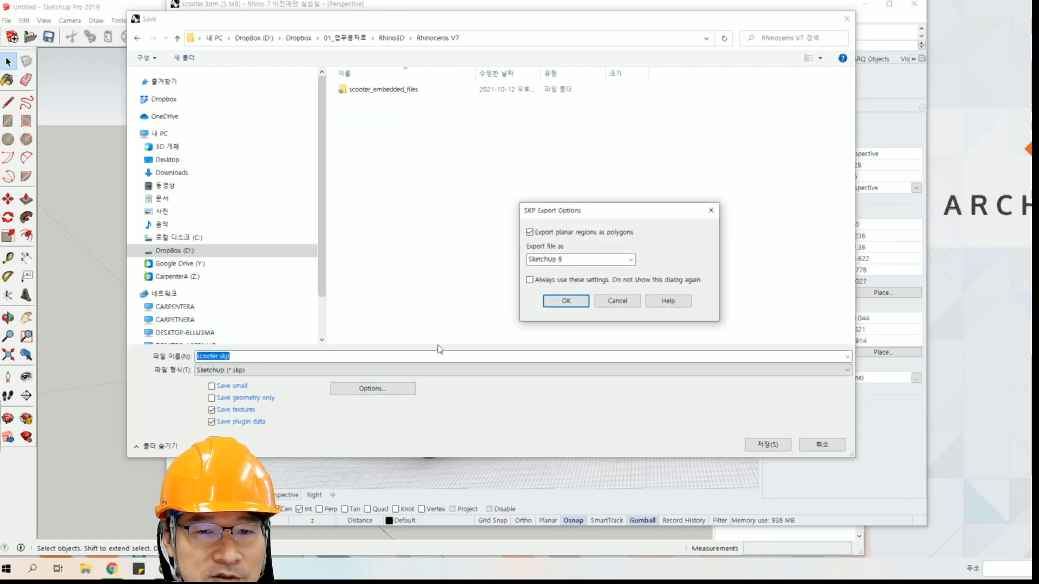
left_click(630, 259)
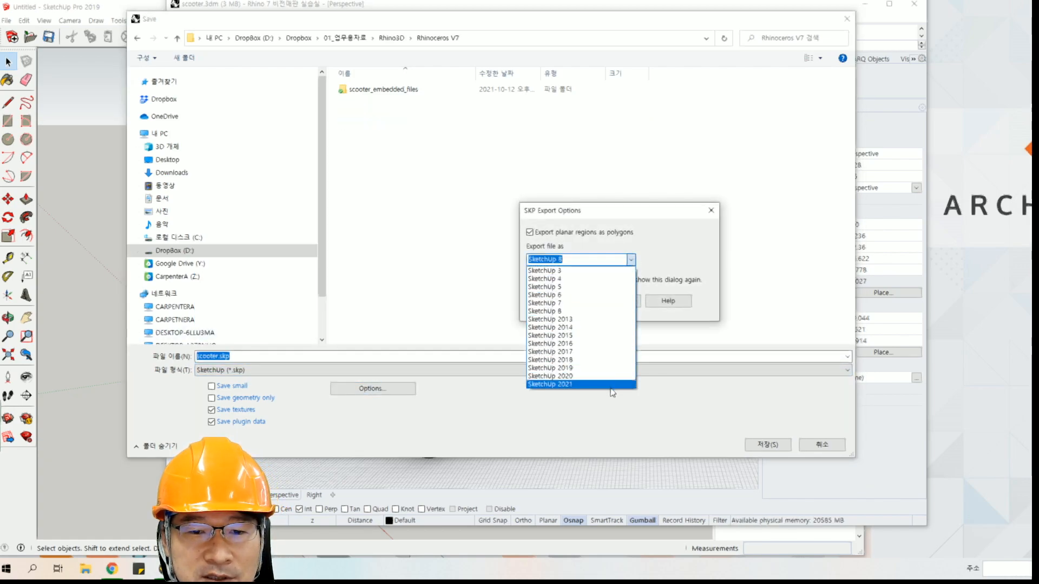
left_click(666, 244)
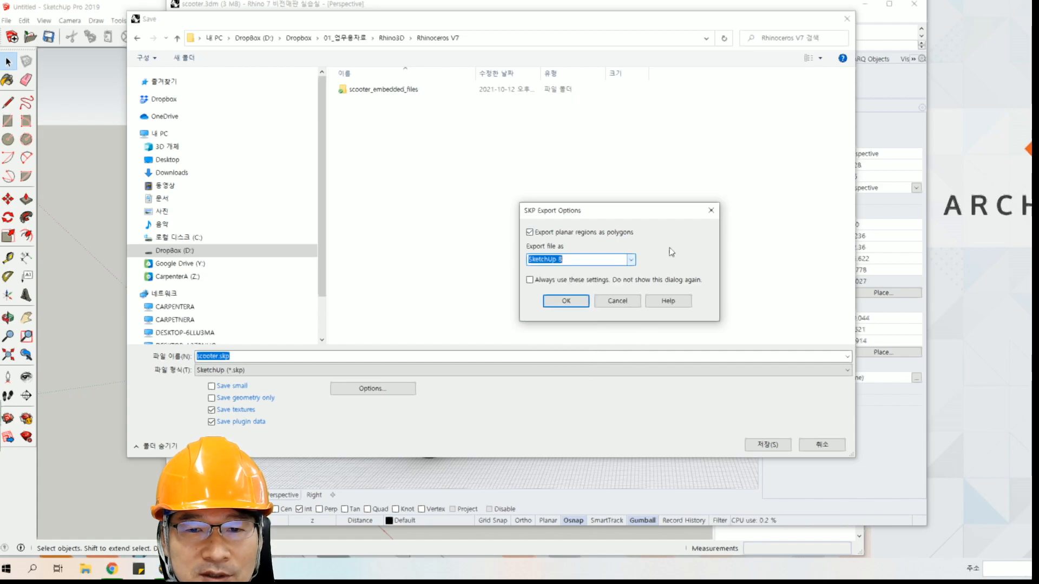
left_click(618, 302)
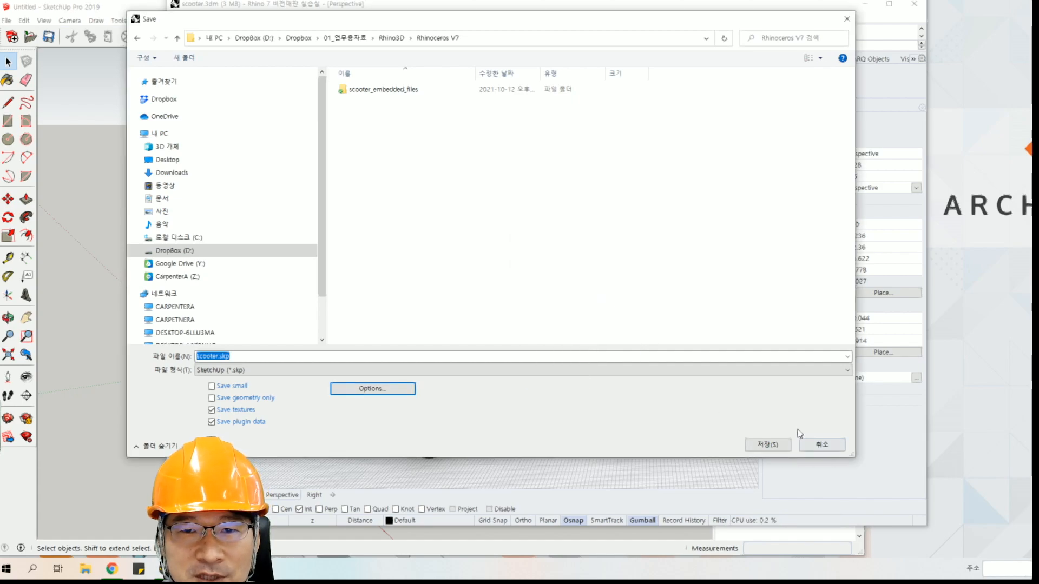
left_click(807, 445)
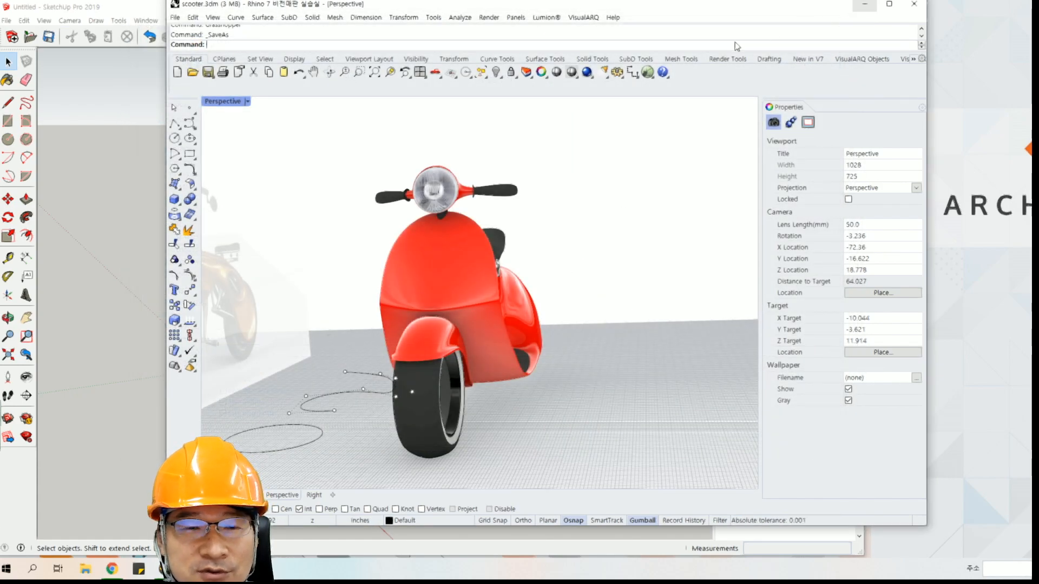
Check the file formats Rhino can open, including SketchUp (*.skp), and cancel without opening a file.
left_click(175, 18)
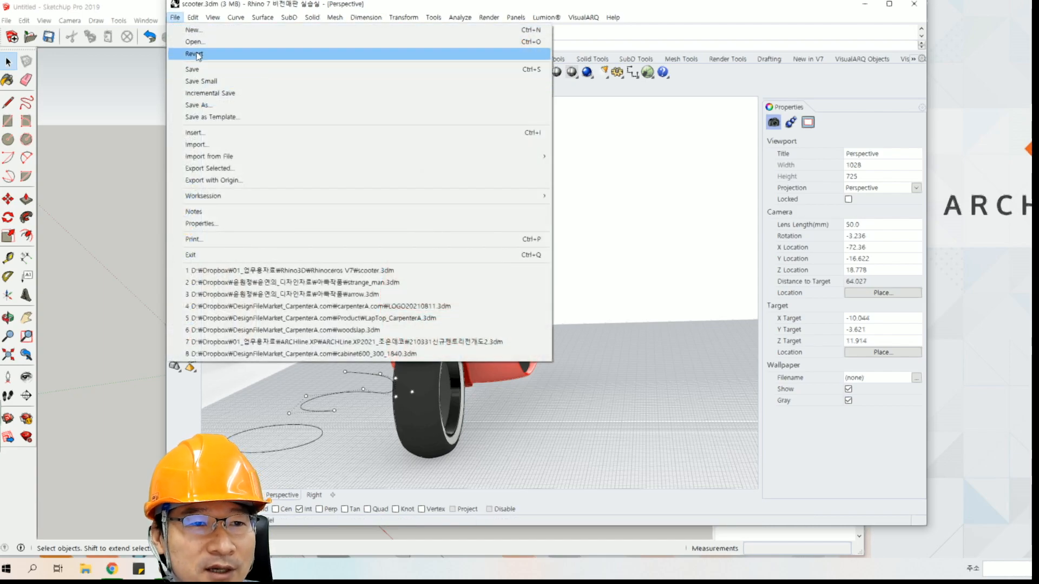
left_click(195, 41)
left_click(557, 293)
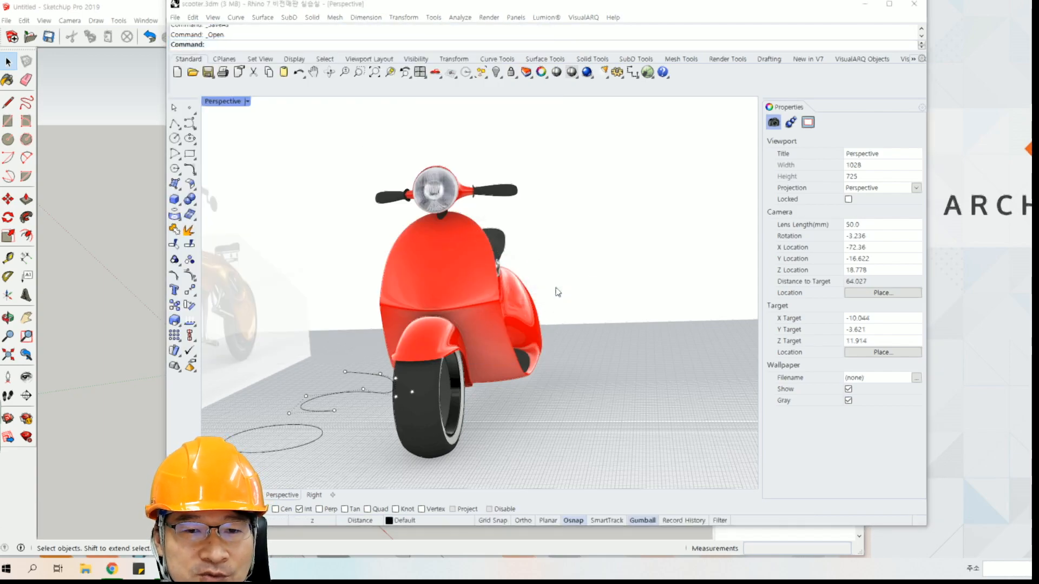
left_click(796, 379)
scroll(888, 292, "down", 4)
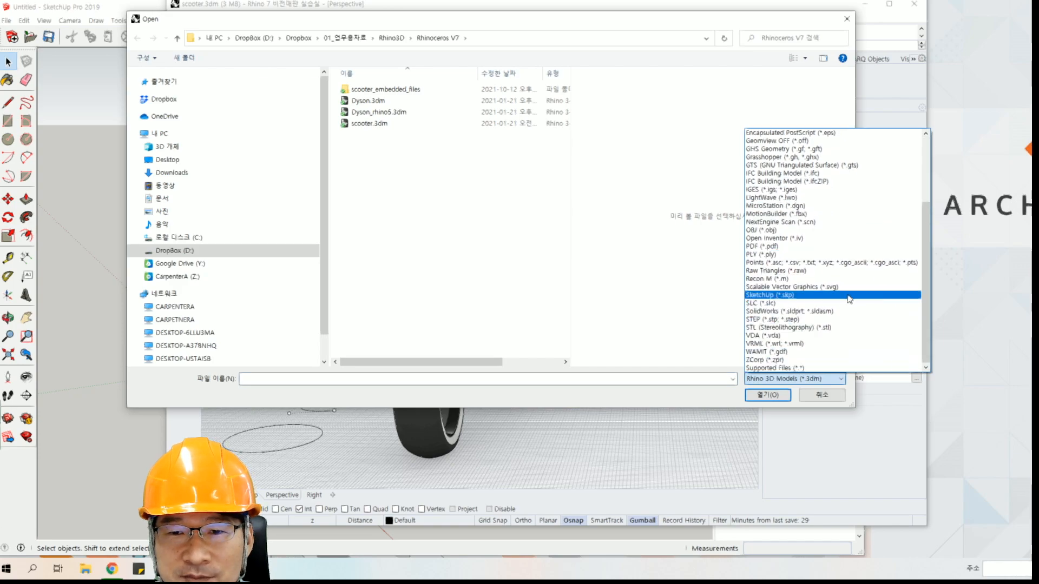
left_click(816, 402)
left_click(819, 401)
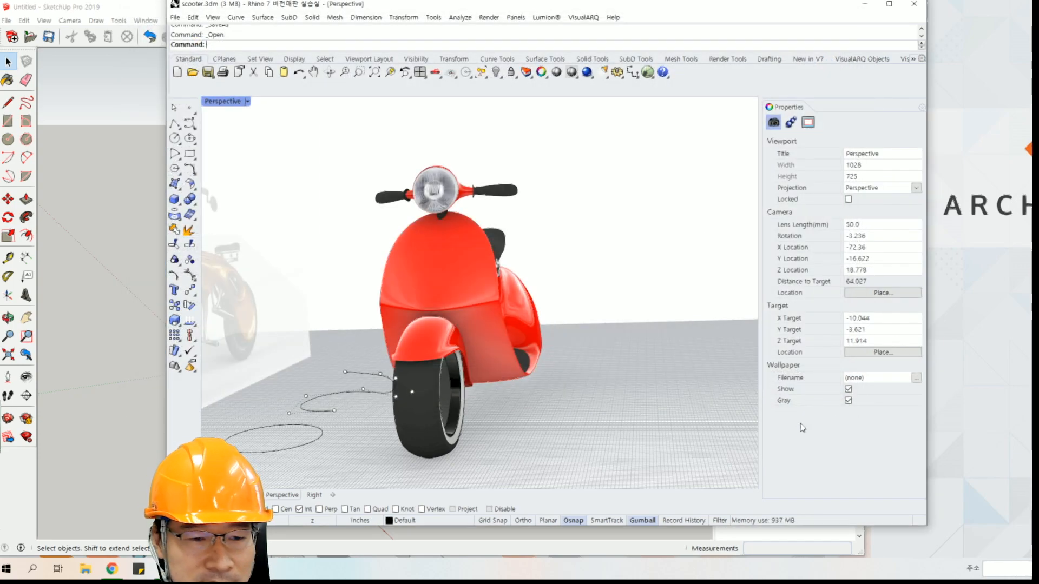
Switch to the comparison sheet, review the Lumion 라이브싱크 row for both programs, and minimize the browser.
key("alt+Tab")
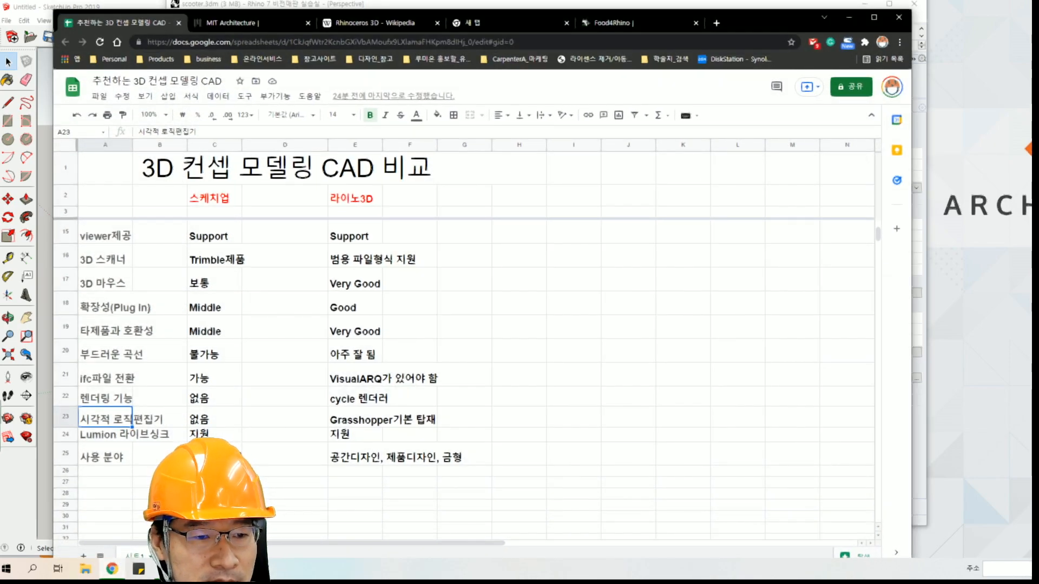
left_click(118, 437)
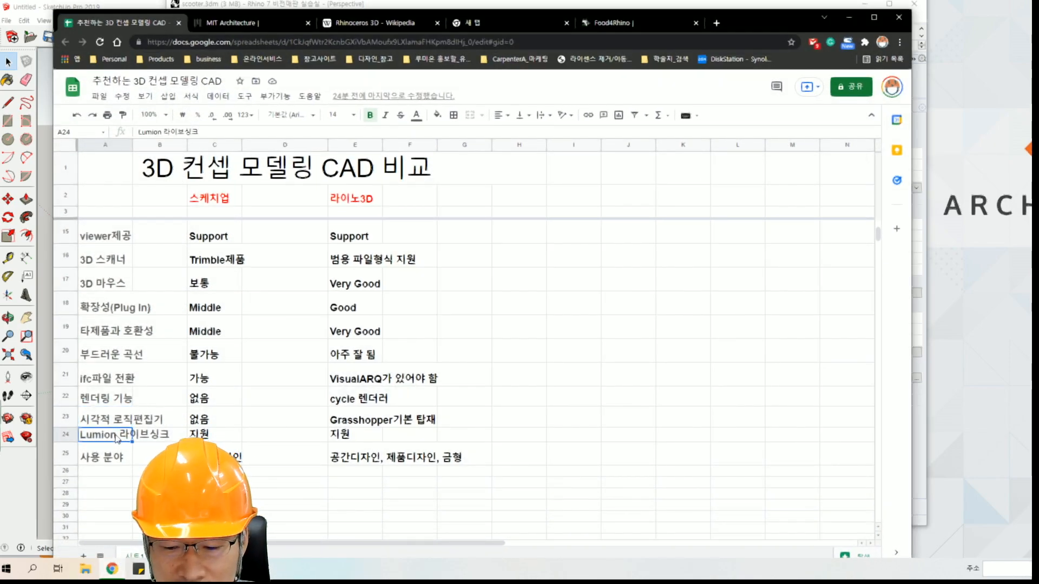
left_click(207, 434)
left_click(334, 433)
left_click(850, 19)
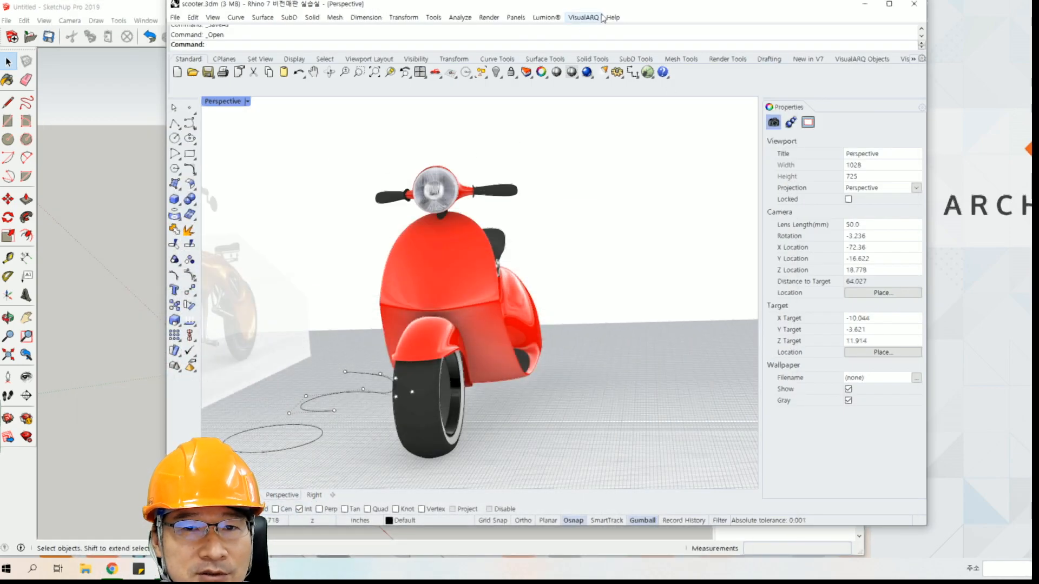
Move the Rhino window aside, switch to SketchUp, and reposition its floating Lumion LiveSync toolbar over the model view.
left_click_drag(601, 5, 854, 16)
left_click(340, 10)
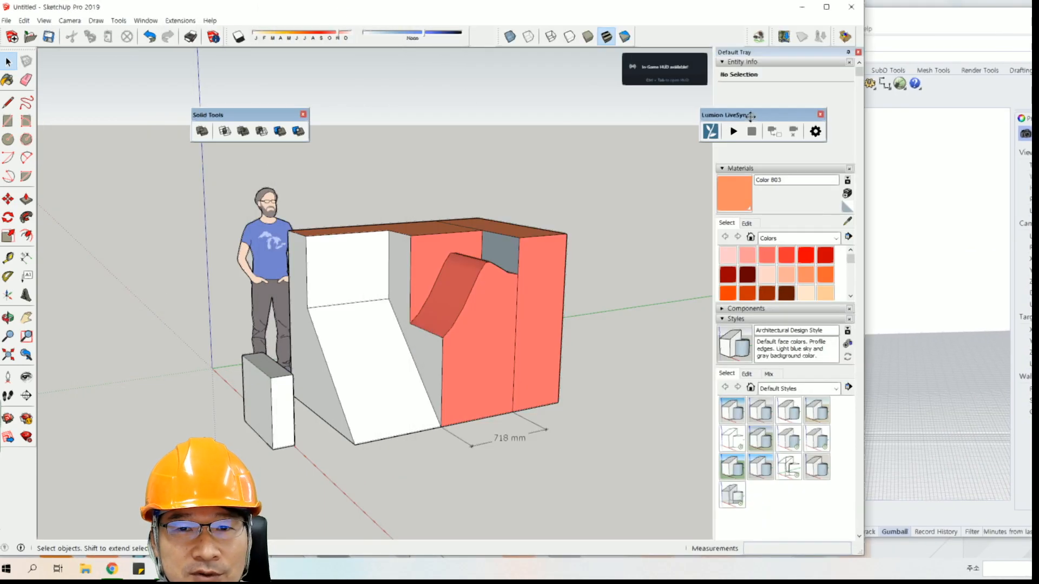
left_click_drag(753, 115, 464, 124)
Return to Rhino, show the Lumion LiveSync toolbar, and place it over the Perspective viewport beside the scooter.
left_click_drag(962, 22, 804, 41)
left_click(640, 48)
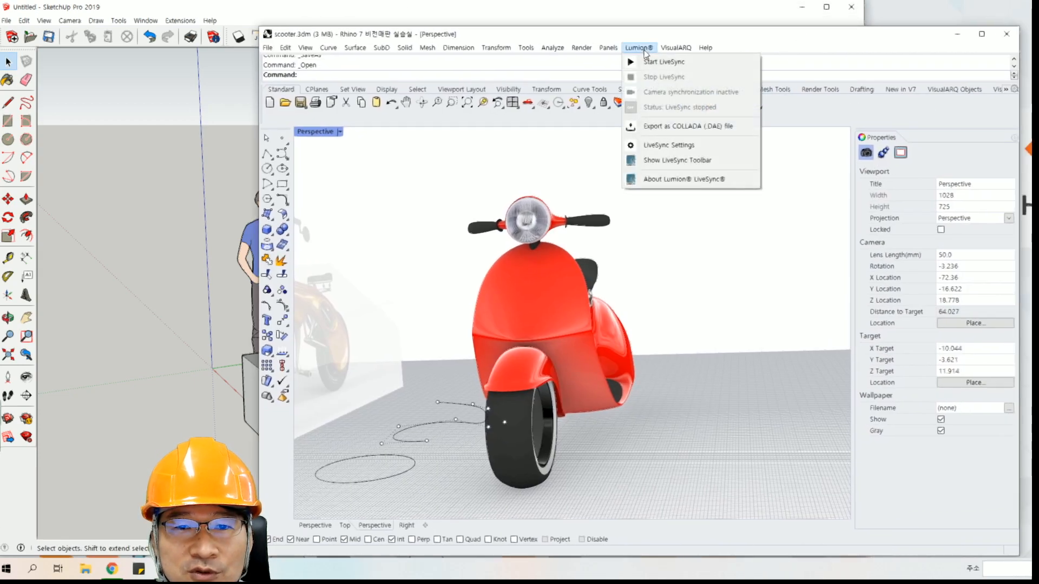
left_click(677, 160)
left_click_drag(200, 101, 644, 184)
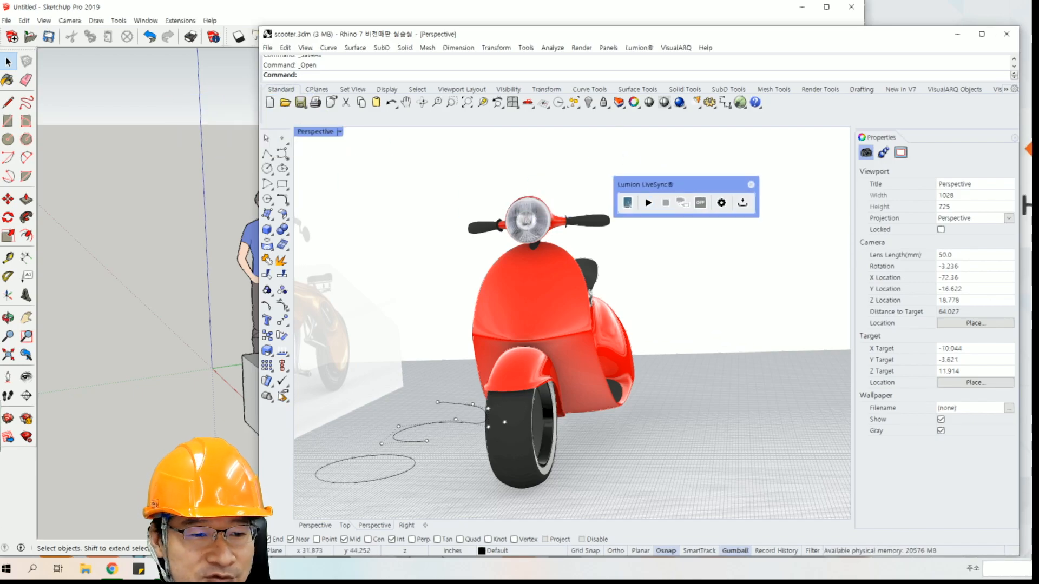
left_click(187, 400)
Switch to the comparison sheet and review SketchUp's entry in the 사용 분야 row.
left_click(112, 569)
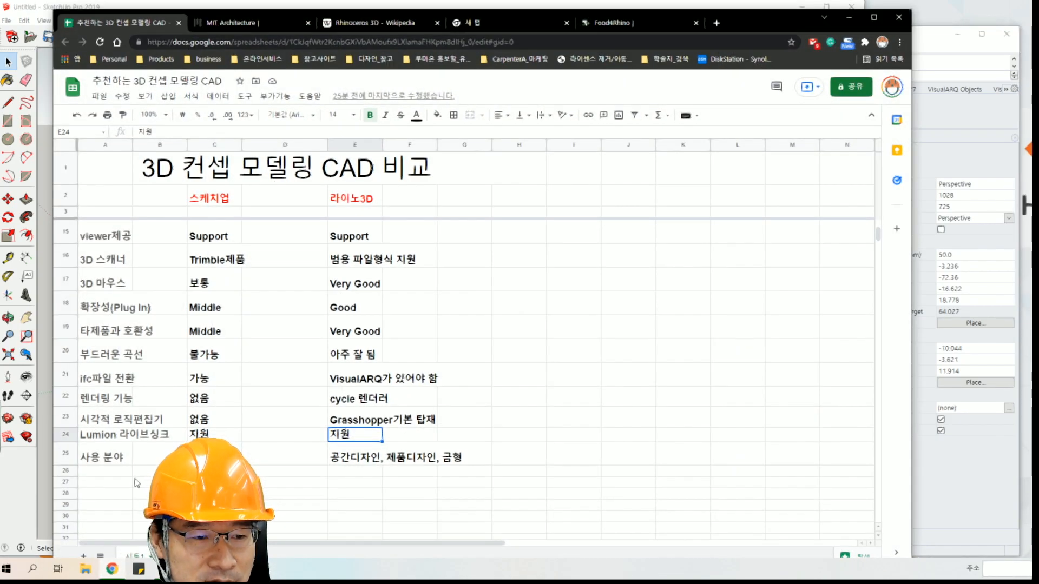
left_click(107, 464)
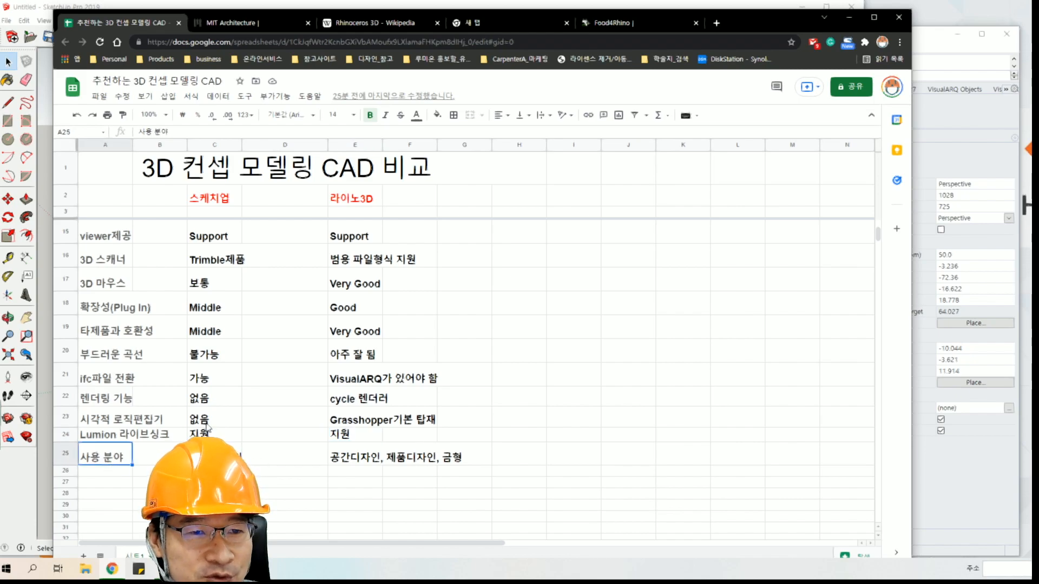
left_click(216, 454)
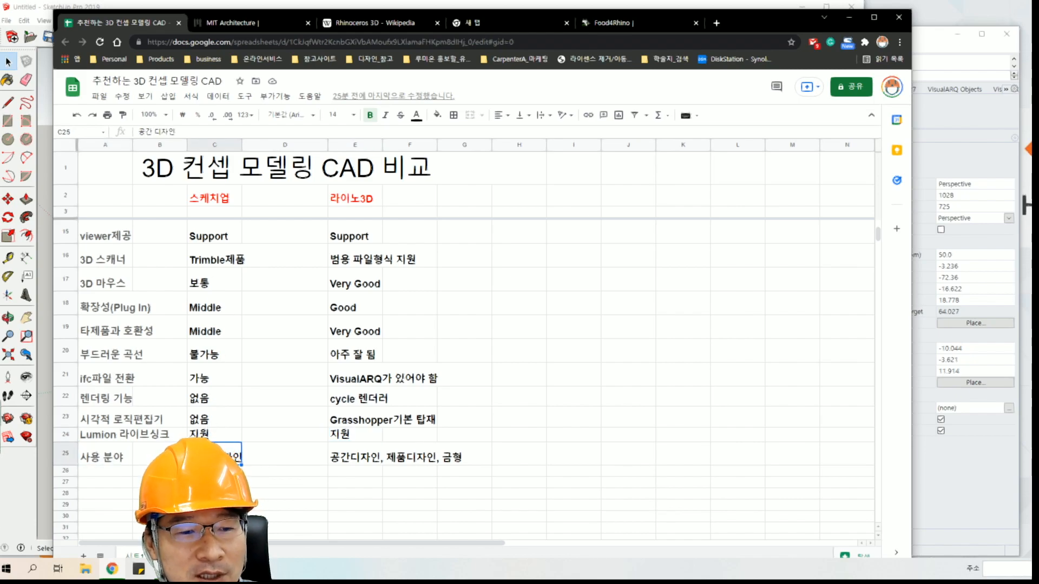
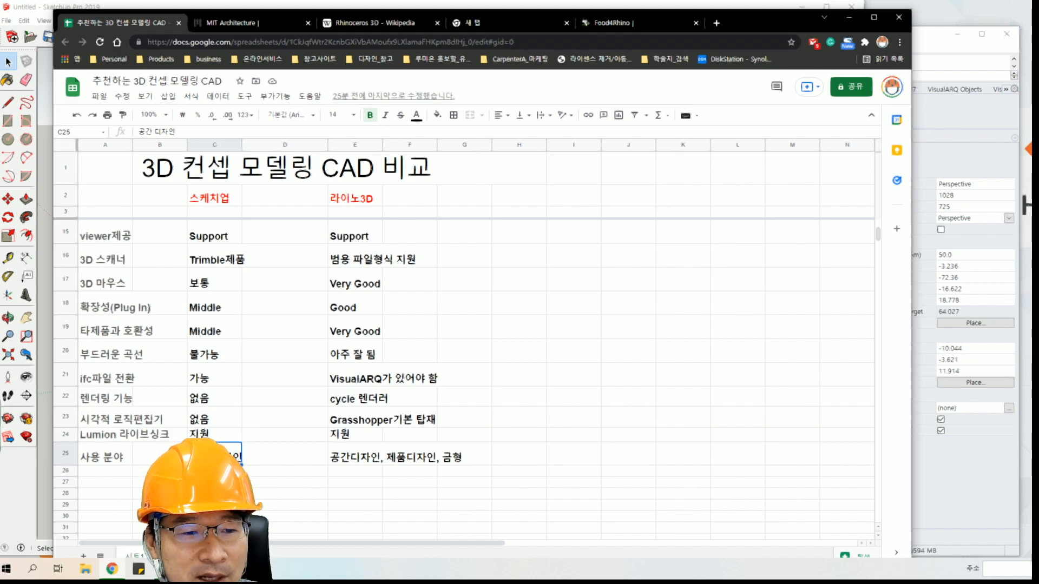
Review Rhino 3D's entry in the 사용 분야 row of the comparison sheet.
left_click(336, 459)
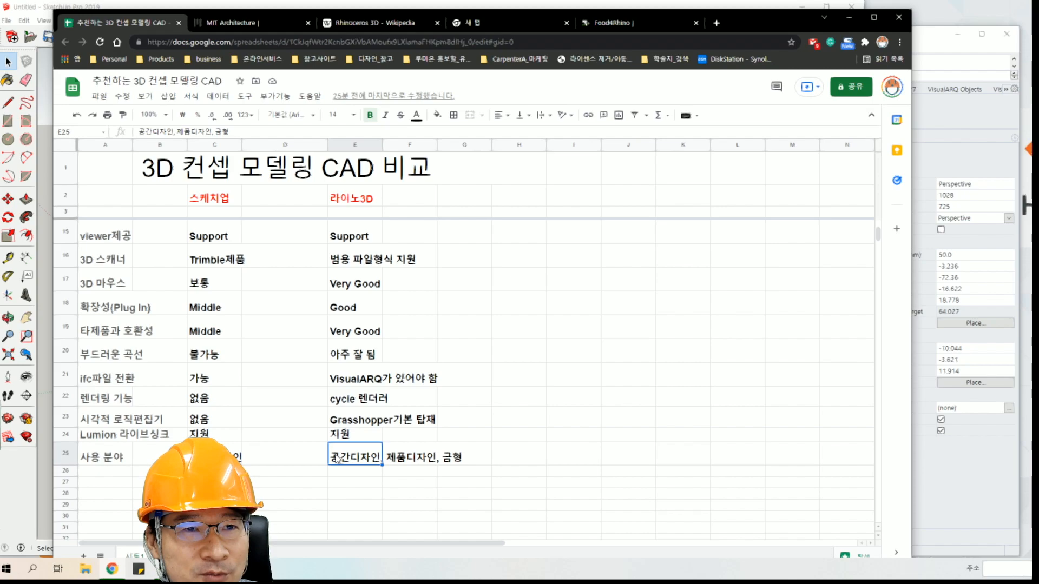
left_click(396, 464)
left_click(373, 462)
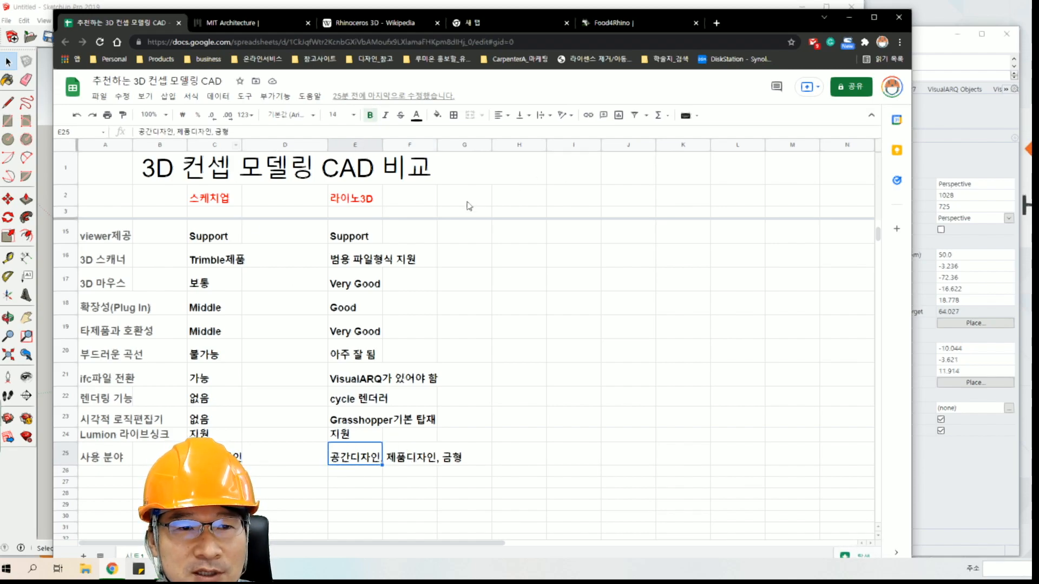
left_click(468, 462)
Return to the rows from 지원OS onward and shift the browser window slightly upward.
left_click_drag(420, 456, 420, 309)
left_click(540, 314)
scroll(451, 417, "up", 1)
scroll(465, 379, "up", 1)
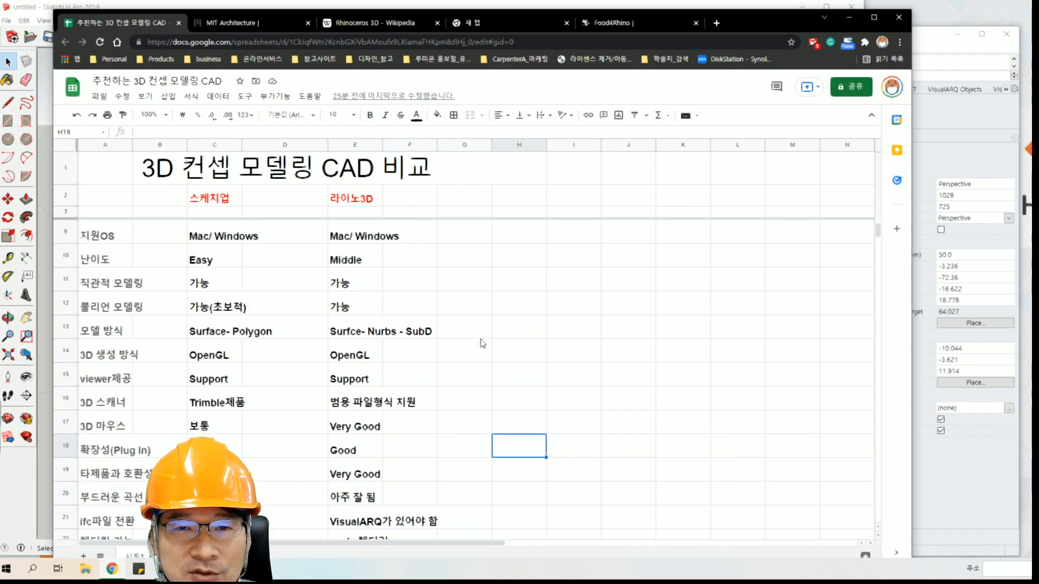
left_click_drag(761, 31, 758, 21)
left_click(604, 269)
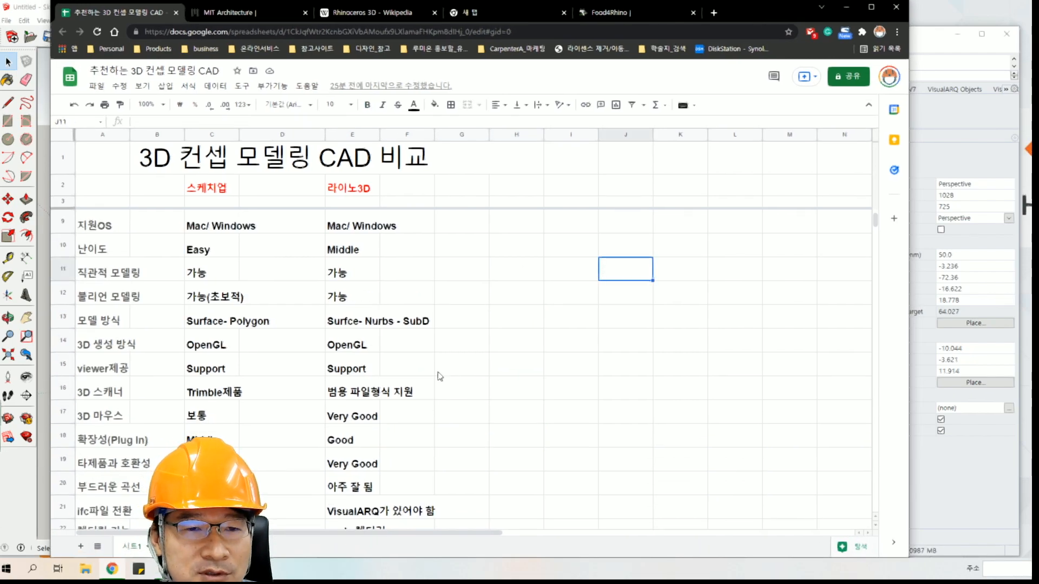
Compare the 스케치업 and 라이노3D columns, examining the rows down to 사용 분야 and back up to 버전 업 주기.
left_click(233, 190)
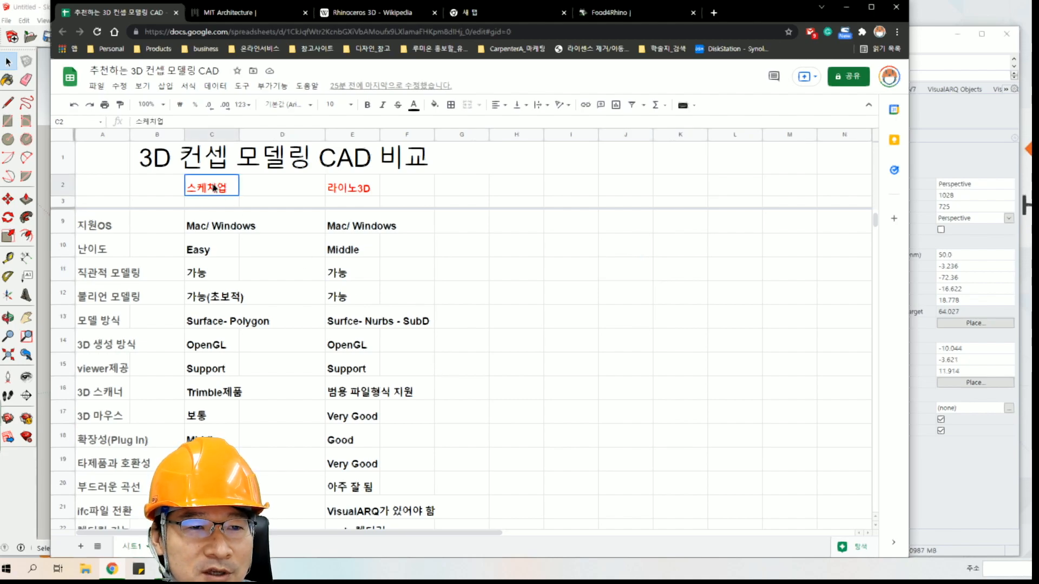
left_click(334, 191)
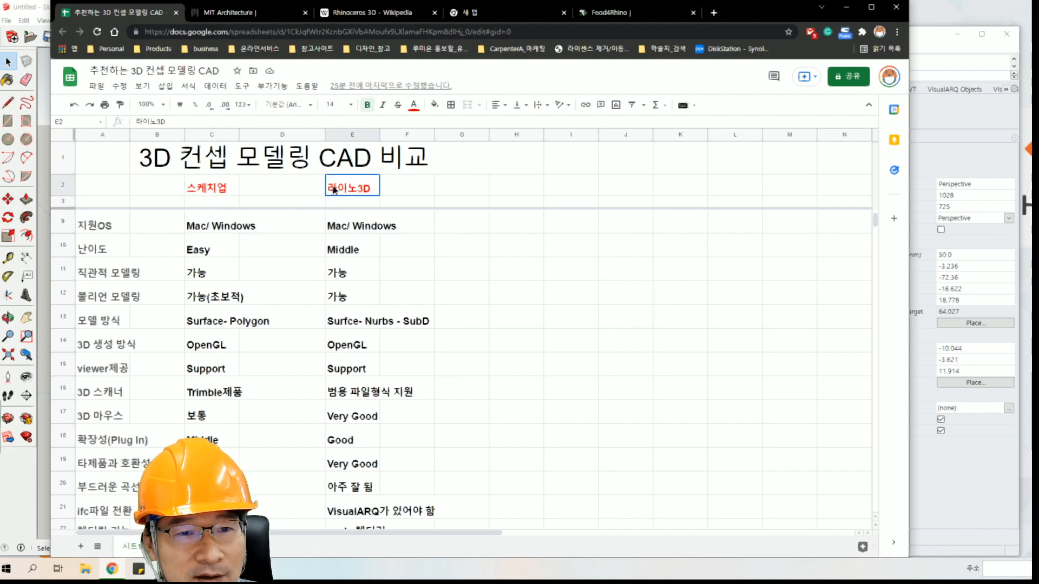
left_click(494, 291)
left_click(306, 302)
scroll(242, 397, "down", 1)
scroll(241, 396, "down", 3)
left_click(201, 389)
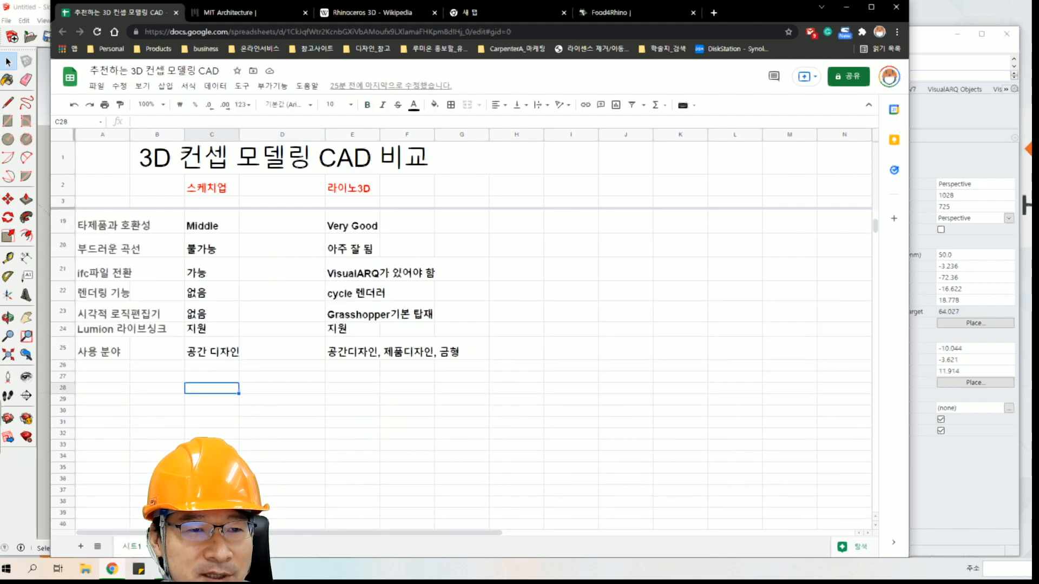
scroll(460, 374, "up", 5)
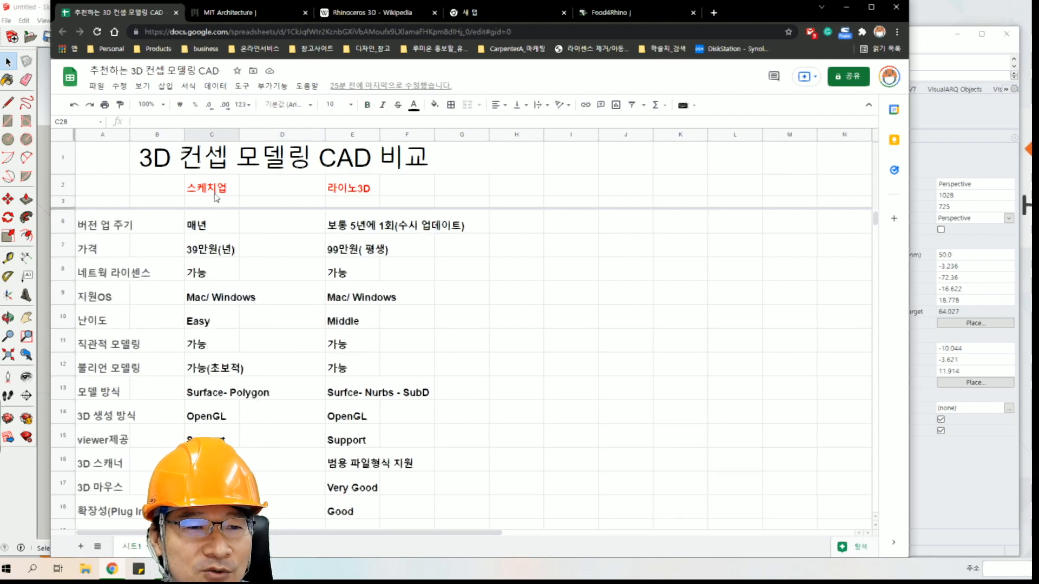
left_click(212, 137)
left_click(530, 246)
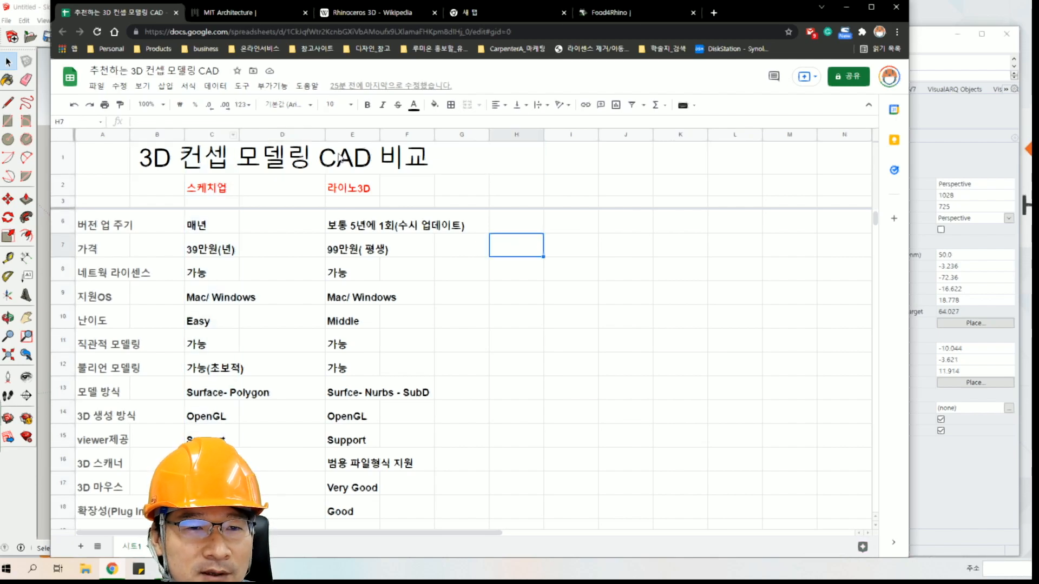
Widen the 라이노3D column of the comparison sheet and select its heading cell.
left_click(341, 135)
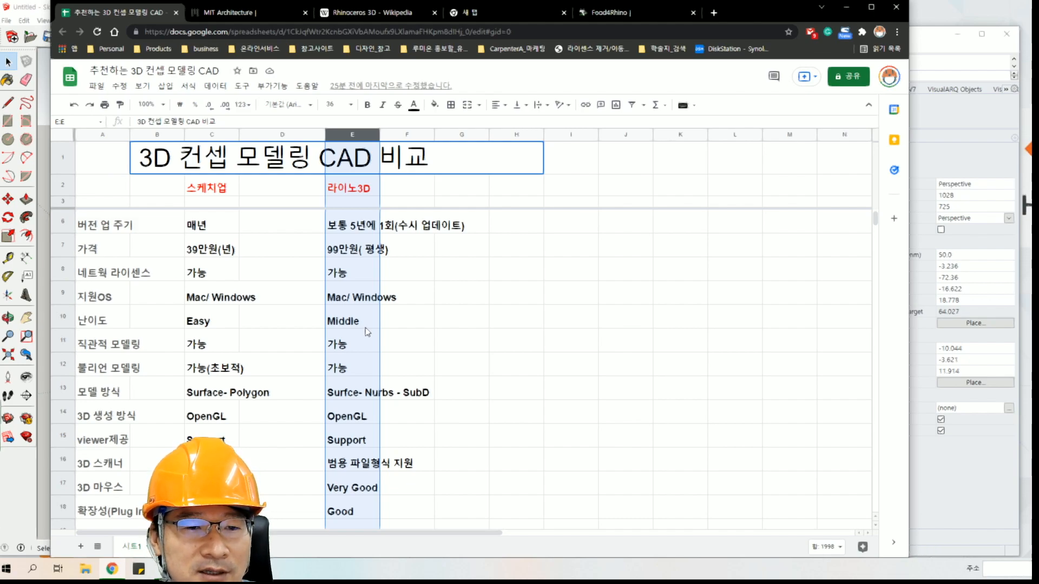
left_click_drag(378, 132, 422, 132)
left_click(482, 298)
left_click(359, 186)
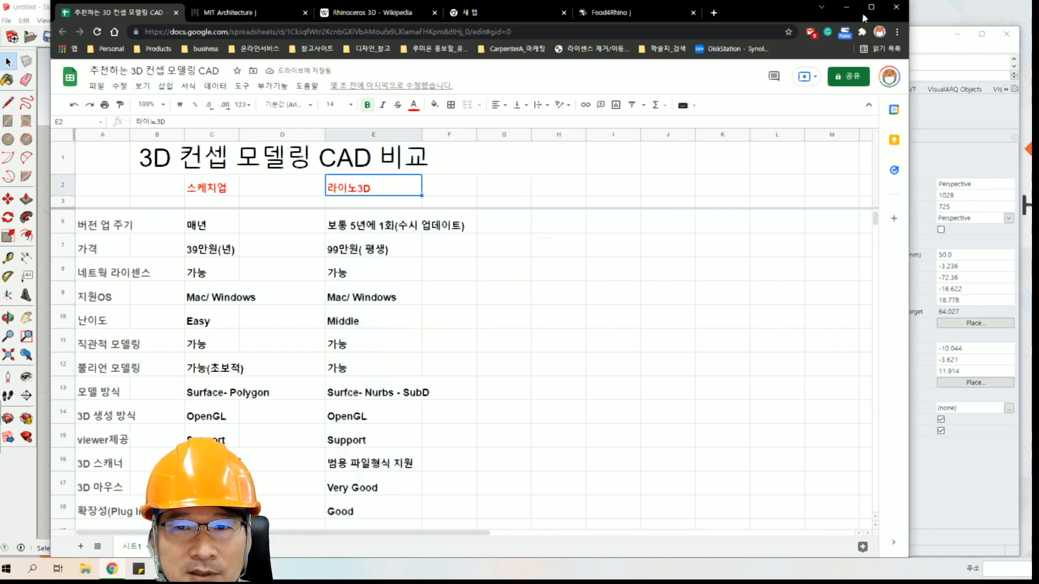
Minimize the browser, move the Rhino window over the SketchUp window, and close the floating Lumion LiveSync toolbar.
left_click(846, 7)
left_click(868, 39)
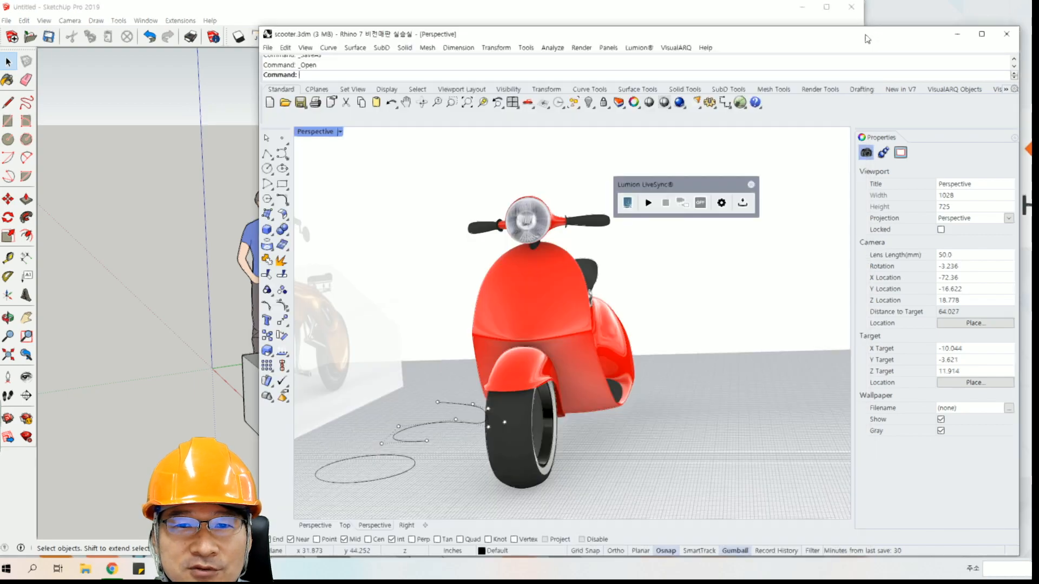
left_click_drag(868, 39, 794, 39)
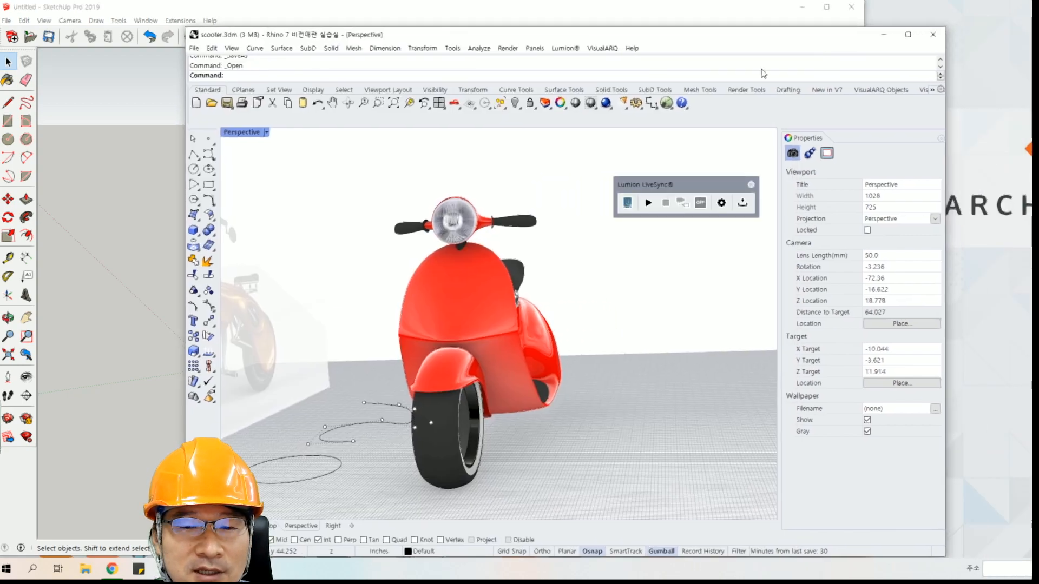
left_click(743, 187)
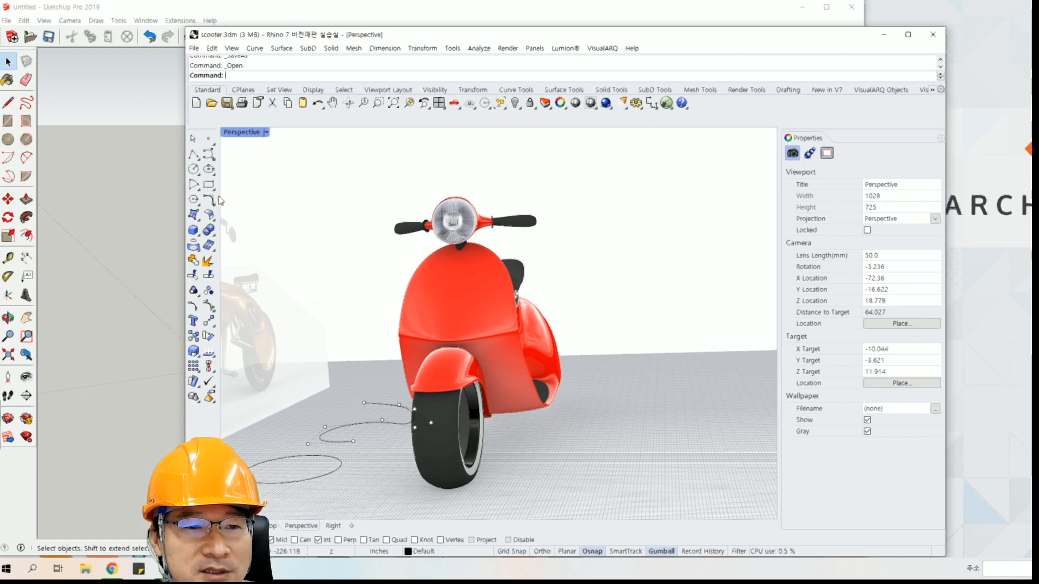
Inspect the scooter from several angles in the Perspective viewport and move the Rhino window further over SketchUp.
right_click_drag(611, 316, 497, 322)
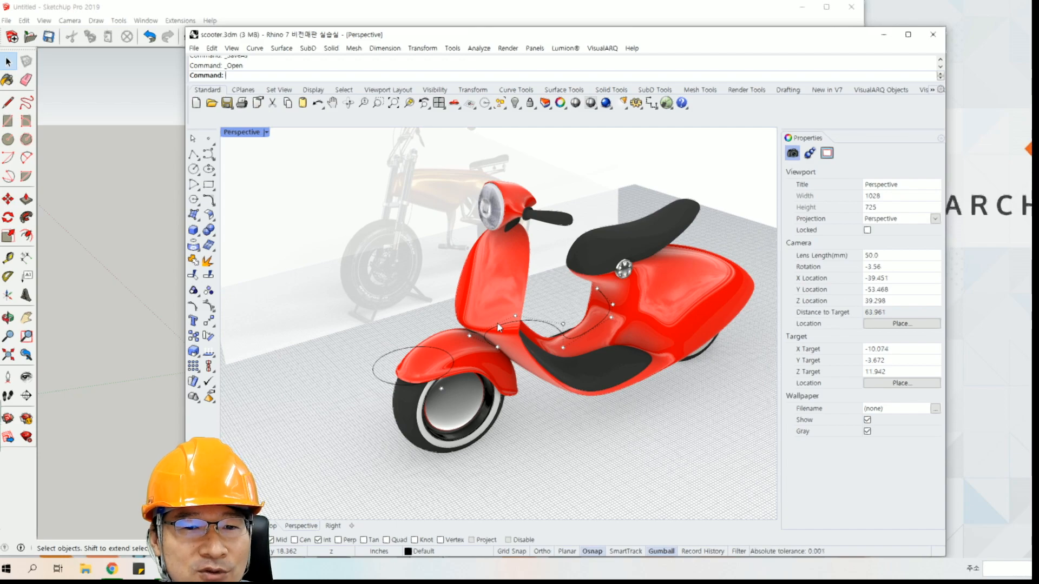
left_click_drag(518, 29, 473, 58)
right_click_drag(396, 300, 447, 281)
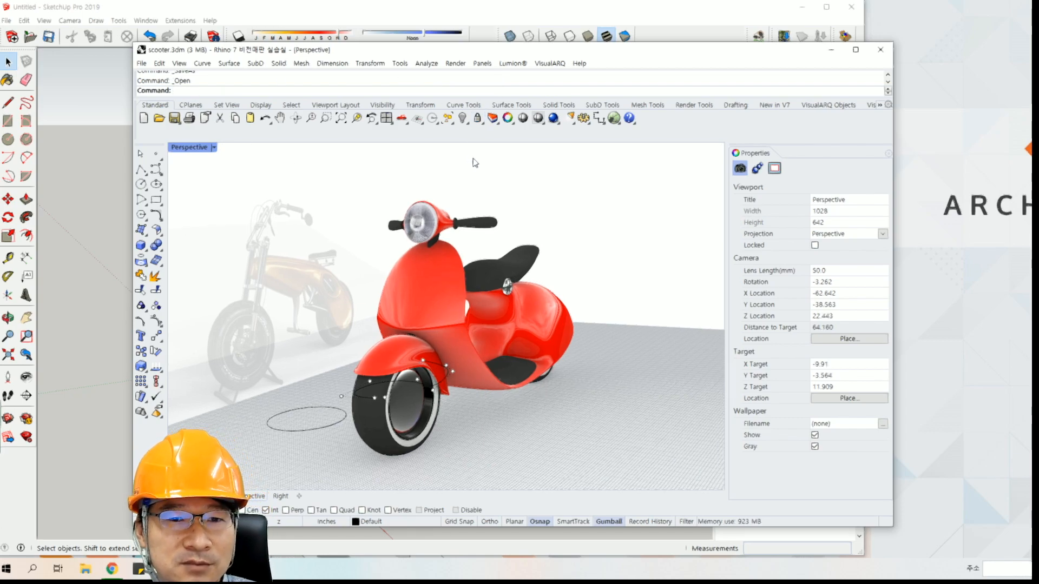
mouse_move(444, 283)
right_mouse_down()
mouse_move(481, 297)
mouse_move(447, 291)
right_mouse_up()
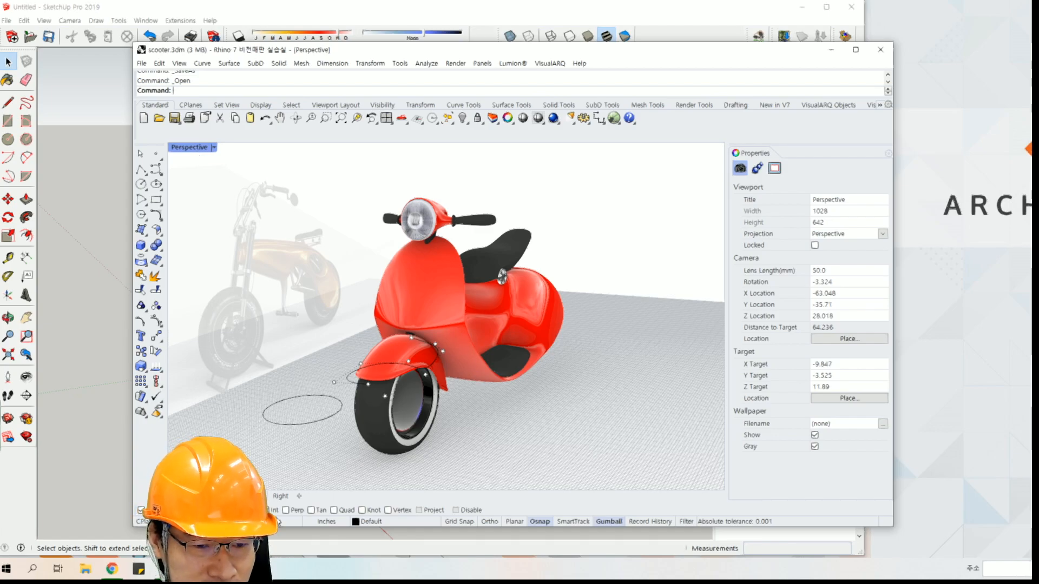
Switch to the comparison sheet in the browser and review its remaining rows down to 사용 분야.
mouse_move(117, 575)
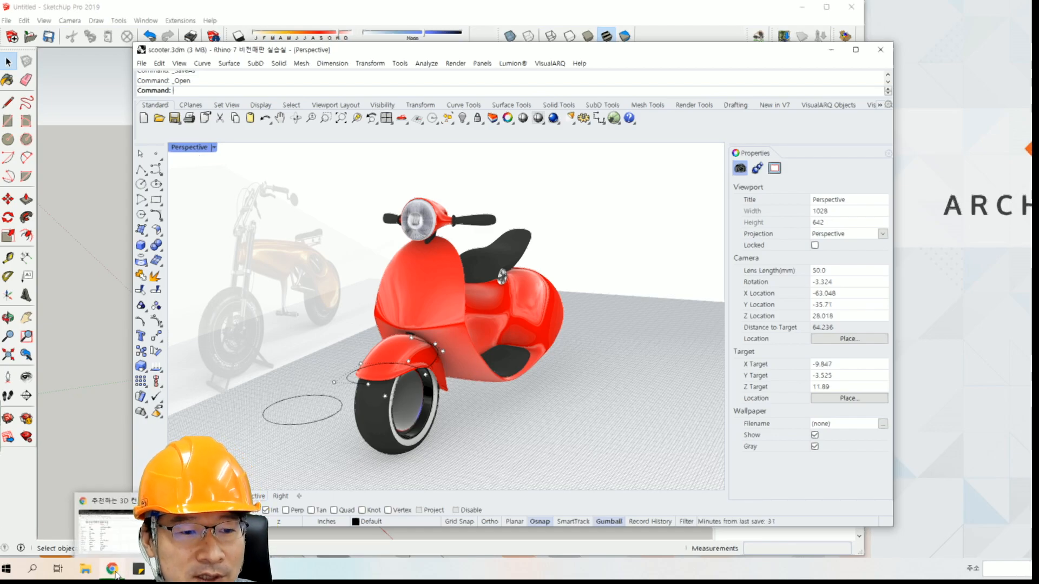
left_click(110, 553)
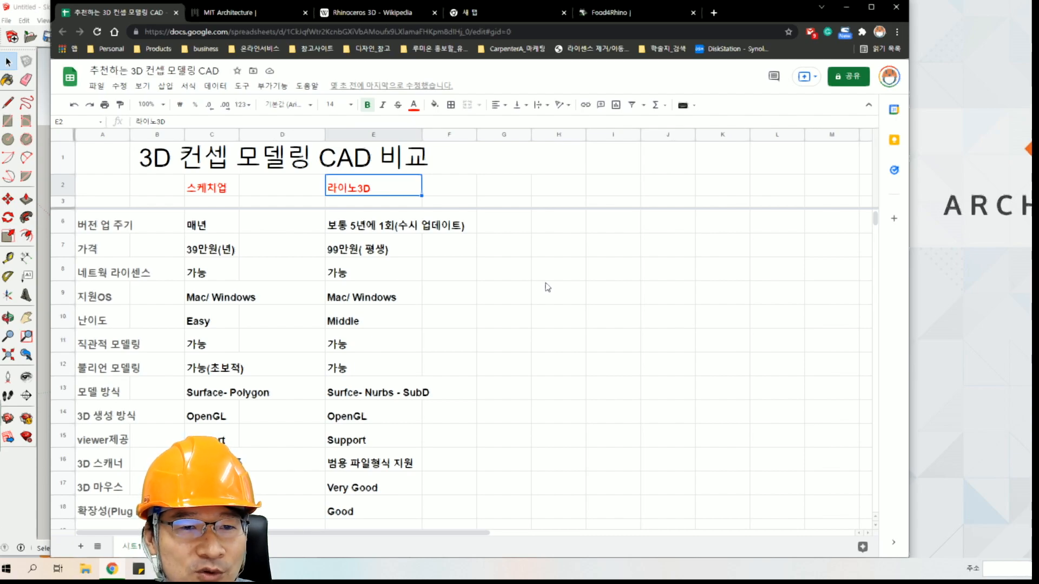
left_click(503, 351)
scroll(503, 351, "down", 3)
scroll(503, 351, "down", 2)
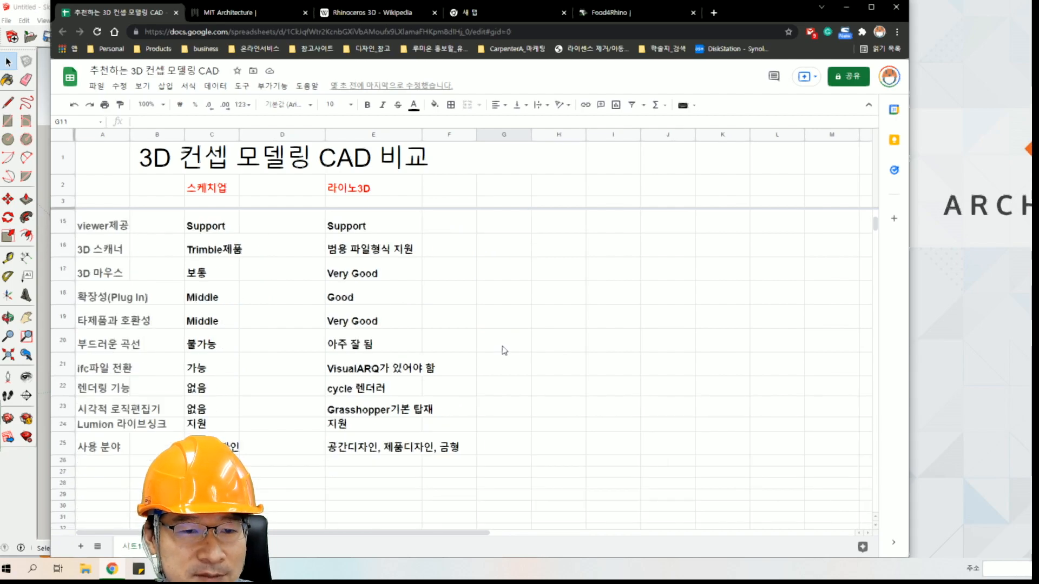
scroll(503, 351, "up", 3)
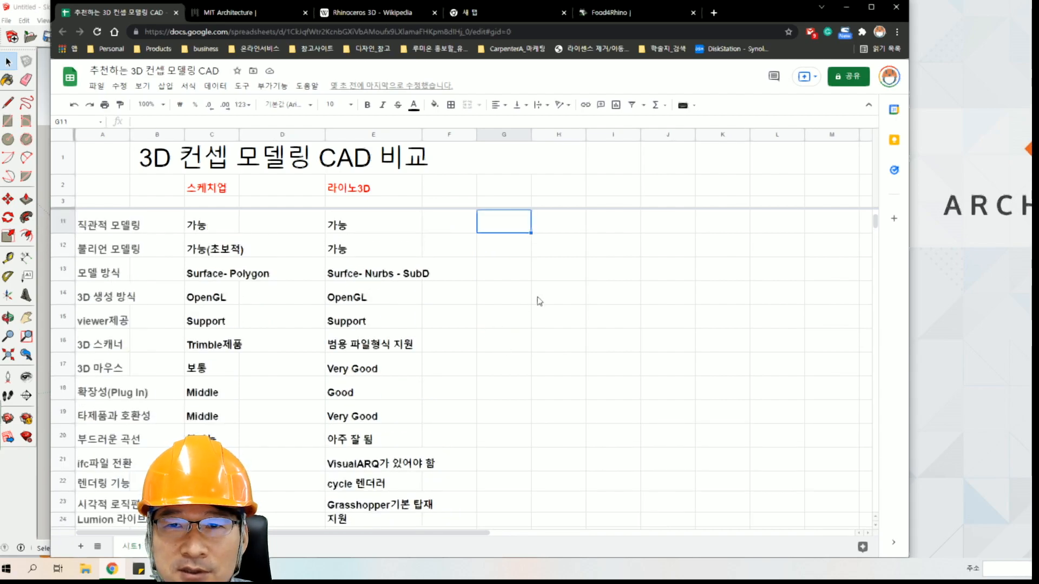